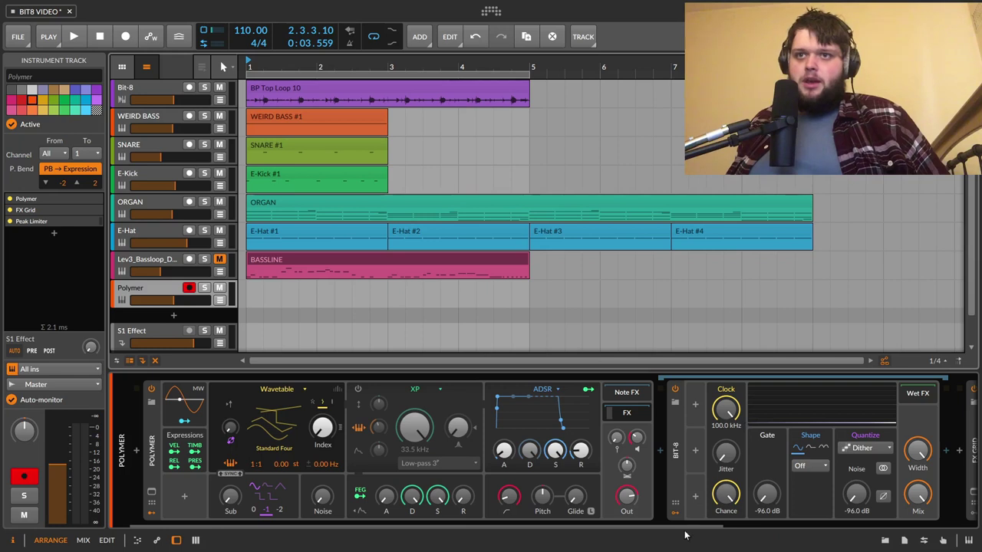
Sweep the Gate threshold of the Polymer track's Bit-8 and return it to -96.0 dB.
{"action": "left_click_drag", "start_coordinate": [686, 526], "coordinate": [757, 527]}
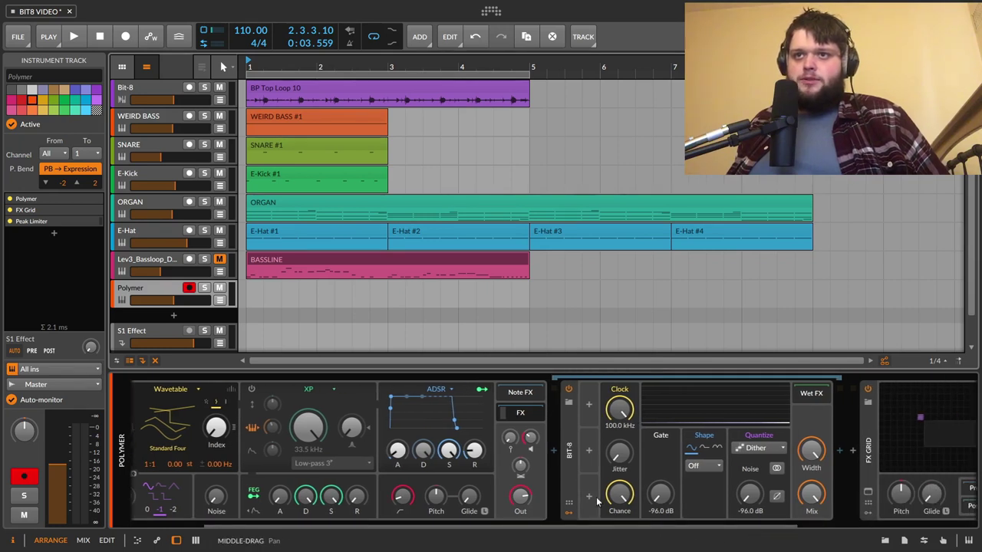
{"action": "left_click_drag", "start_coordinate": [659, 495], "coordinate": [704, 440]}
{"action": "left_click_drag", "start_coordinate": [658, 494], "coordinate": [658, 521]}
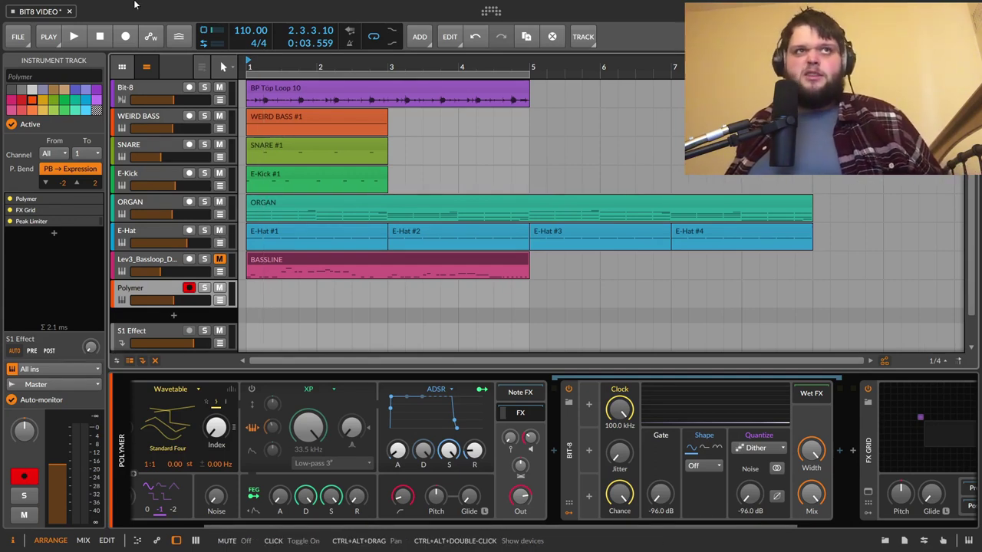
Solo the WEIRD BASS track and compare its sound with Bit-8 switched on and off during playback.
{"action": "left_click", "coordinate": [165, 118]}
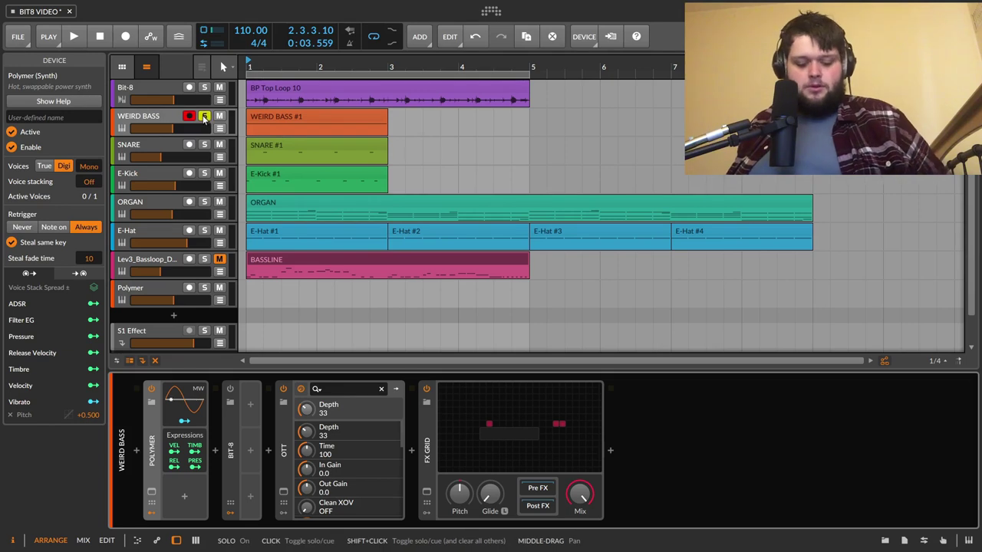
{"action": "left_click", "coordinate": [232, 390]}
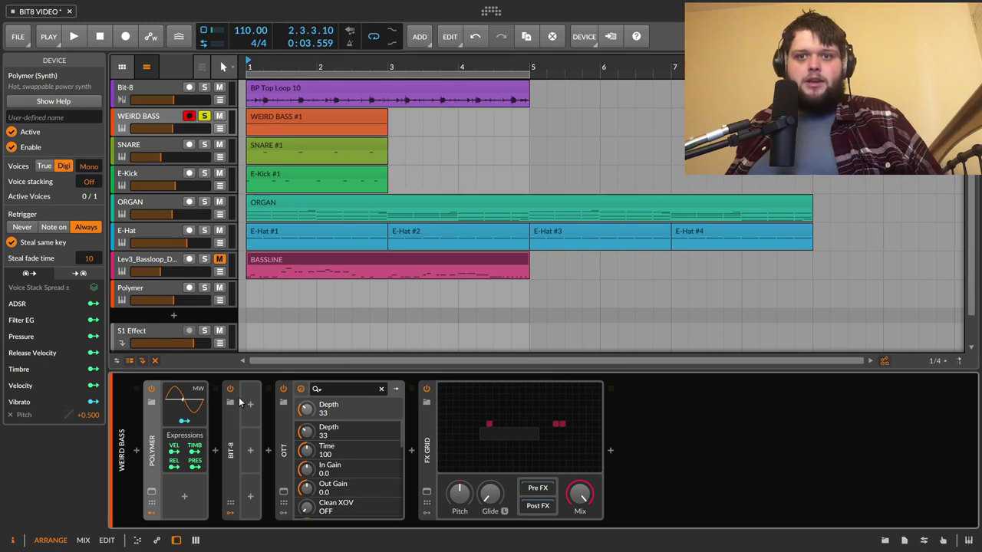
{"action": "key", "text": "space"}
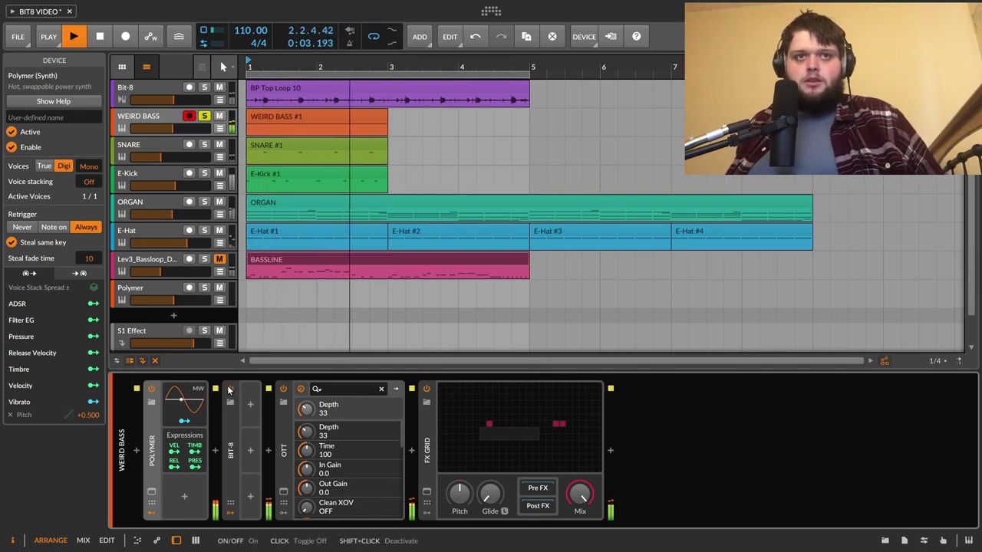
{"action": "left_click", "coordinate": [229, 391]}
{"action": "key", "text": "space"}
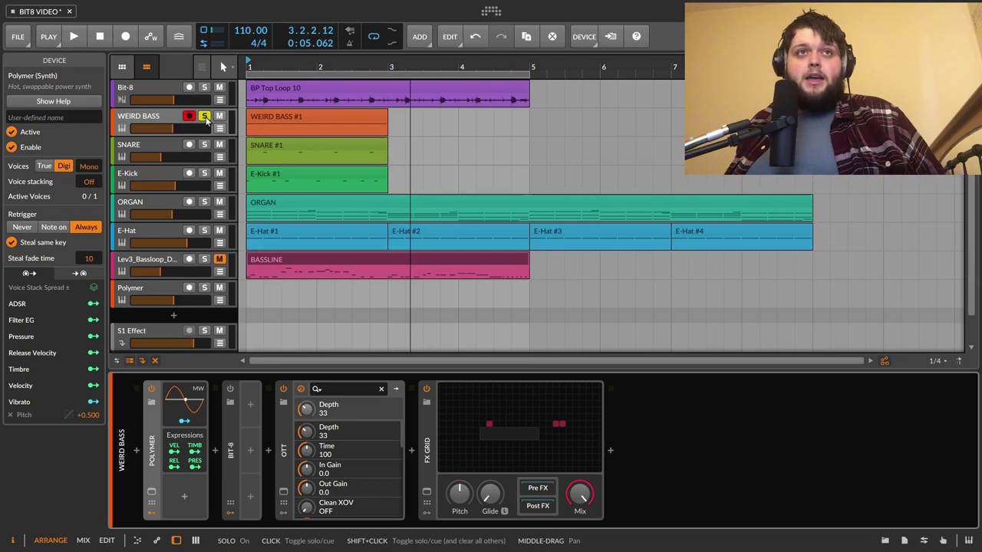
Solo the SNARE track, compare its playback with the Chain device off and on, and unsolo it.
{"action": "left_click", "coordinate": [205, 144]}
{"action": "left_click", "coordinate": [154, 147]}
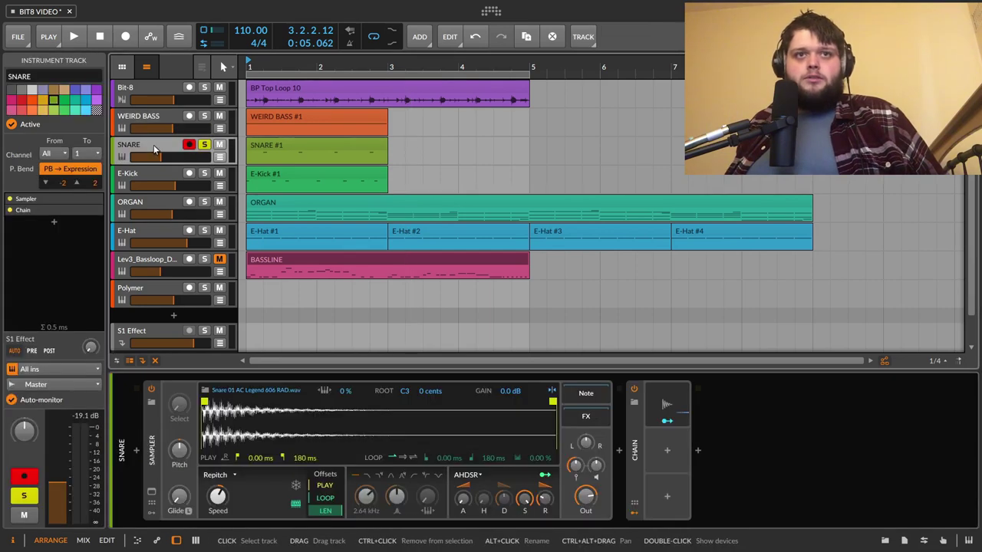
{"action": "left_click", "coordinate": [634, 389]}
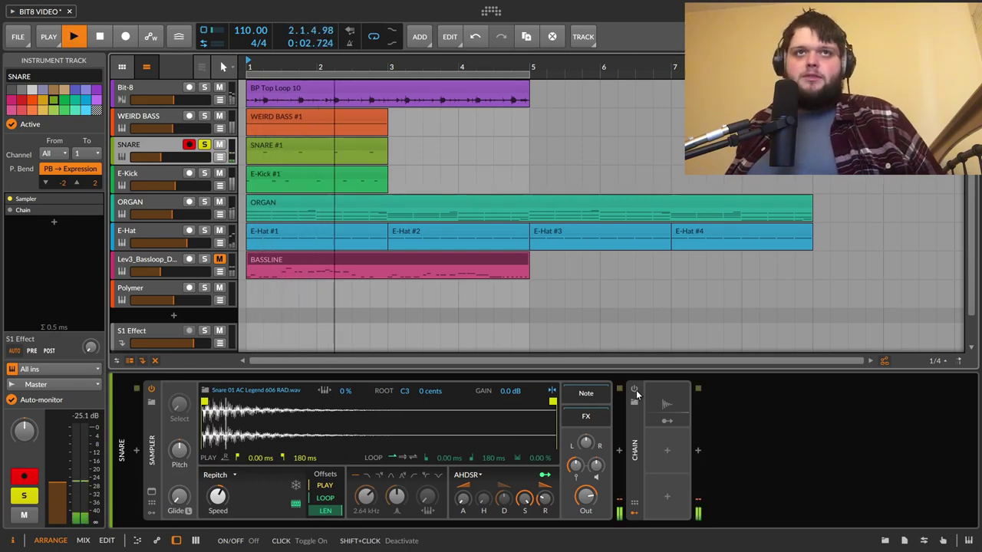
{"action": "key", "text": "space"}
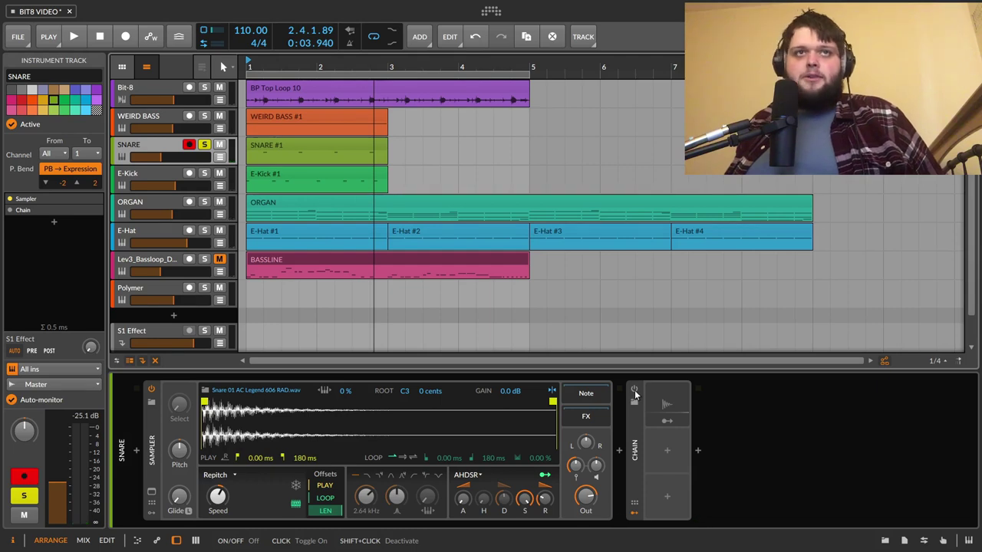
{"action": "key", "text": "space"}
{"action": "left_click", "coordinate": [634, 389]}
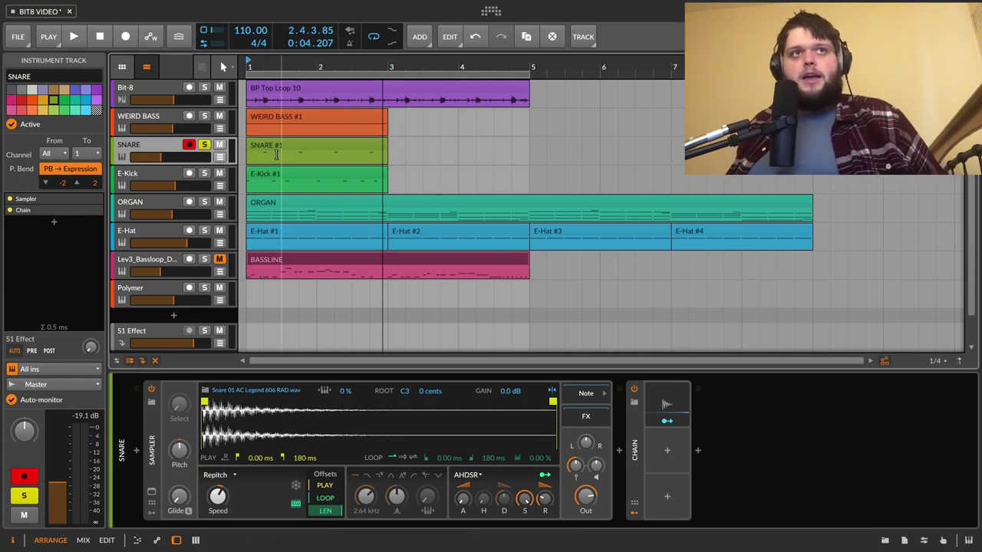
{"action": "left_click", "coordinate": [204, 145]}
Solo the E-Kick track, compare its playback with Bit-8 off and on, leave Bit-8 off, and unsolo the track.
{"action": "left_click", "coordinate": [204, 174]}
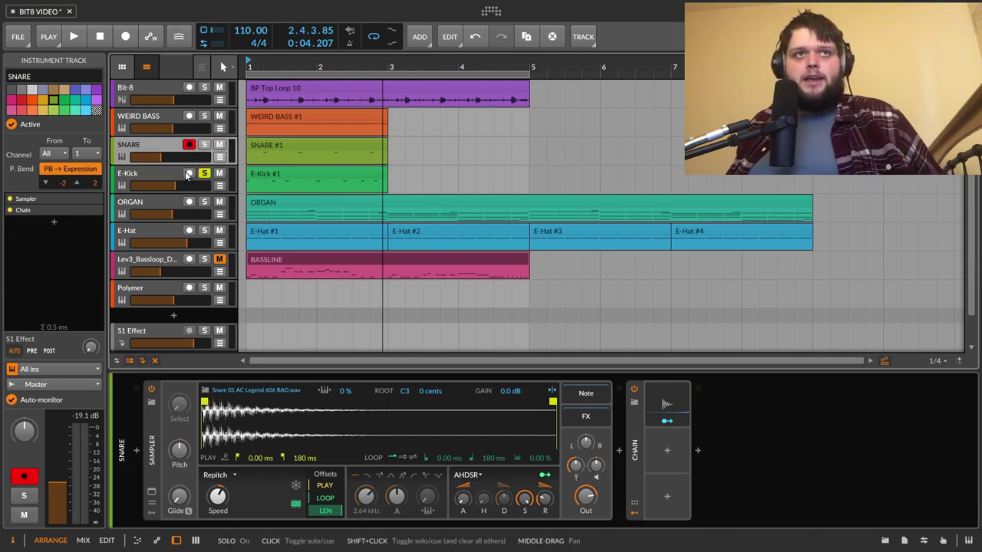
{"action": "left_click", "coordinate": [138, 173]}
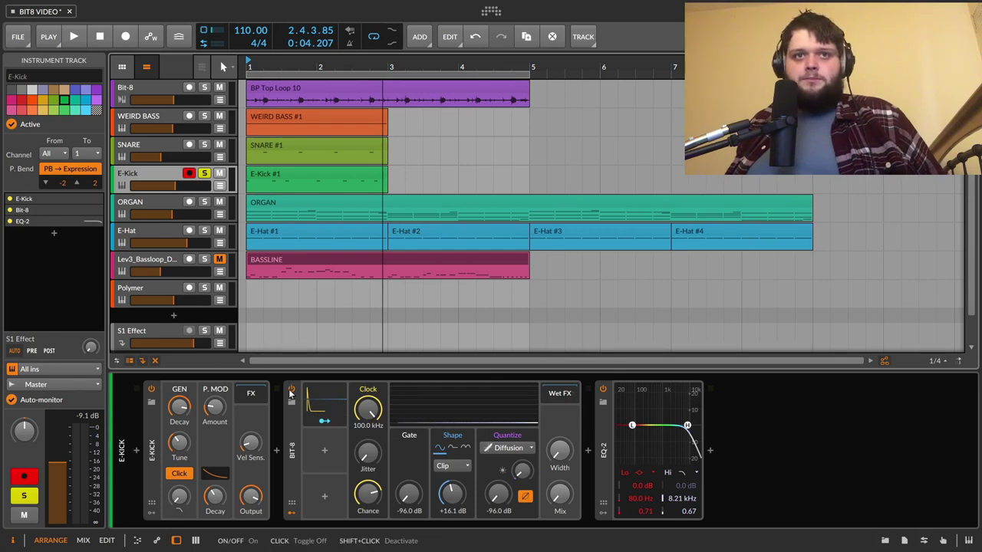
{"action": "left_click", "coordinate": [291, 389]}
{"action": "key", "text": "space"}
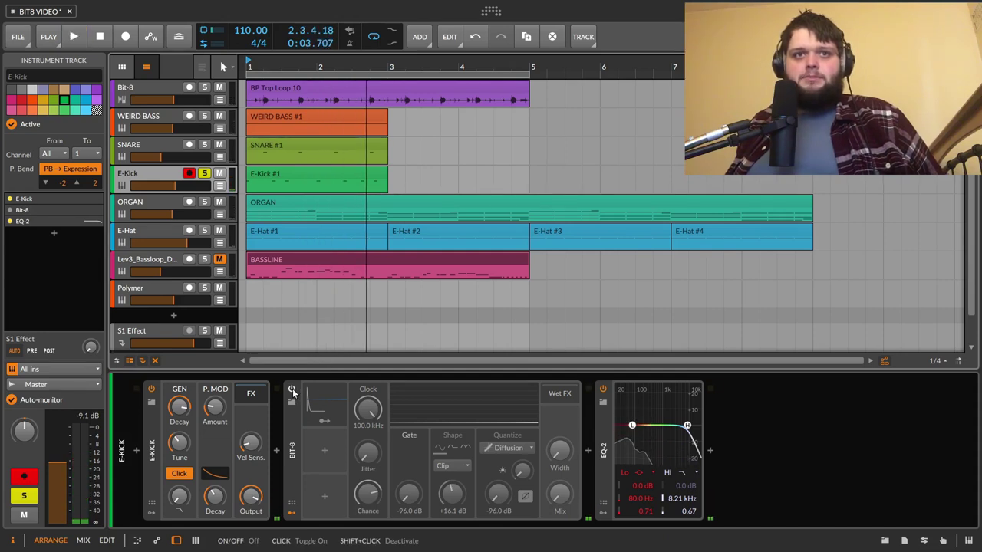
{"action": "left_click", "coordinate": [291, 390]}
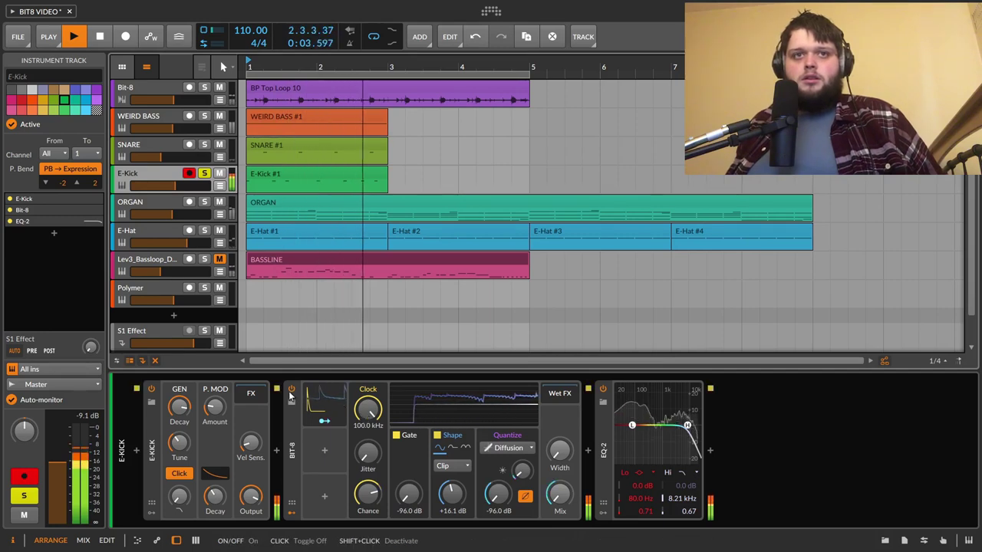
{"action": "left_click", "coordinate": [292, 391]}
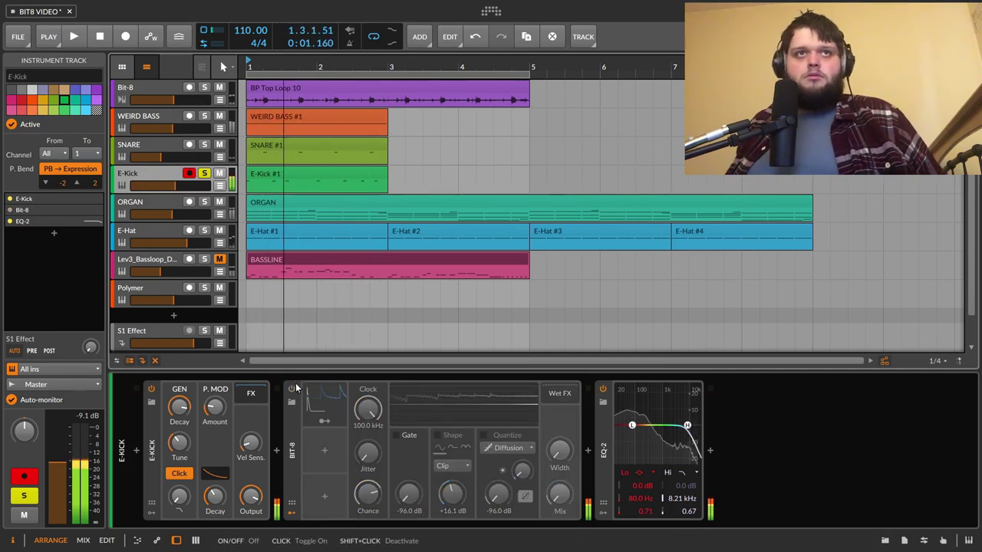
{"action": "left_click", "coordinate": [204, 173]}
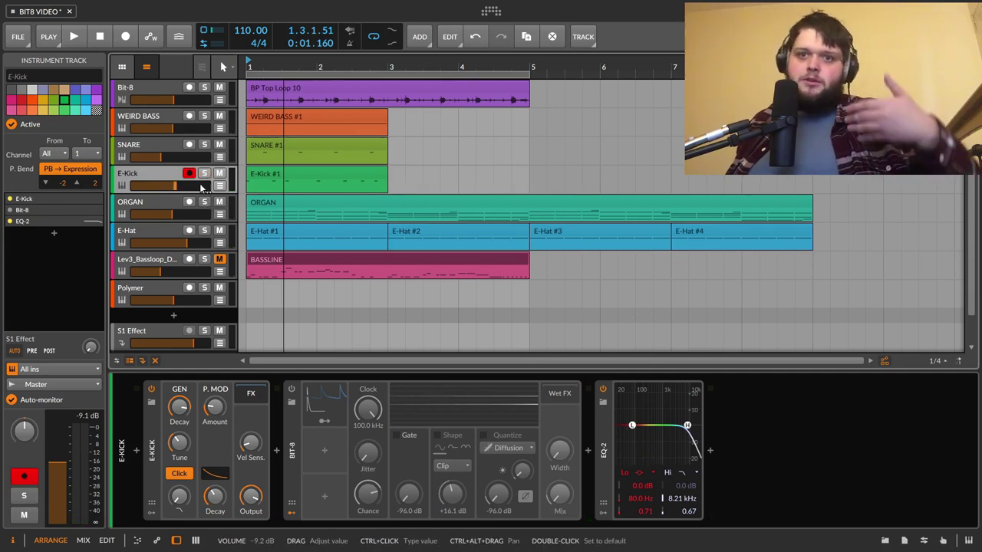
Solo the ORGAN track, compare its playback with Bit-8 on and off, and leave Bit-8 switched off.
{"action": "left_click", "coordinate": [204, 202]}
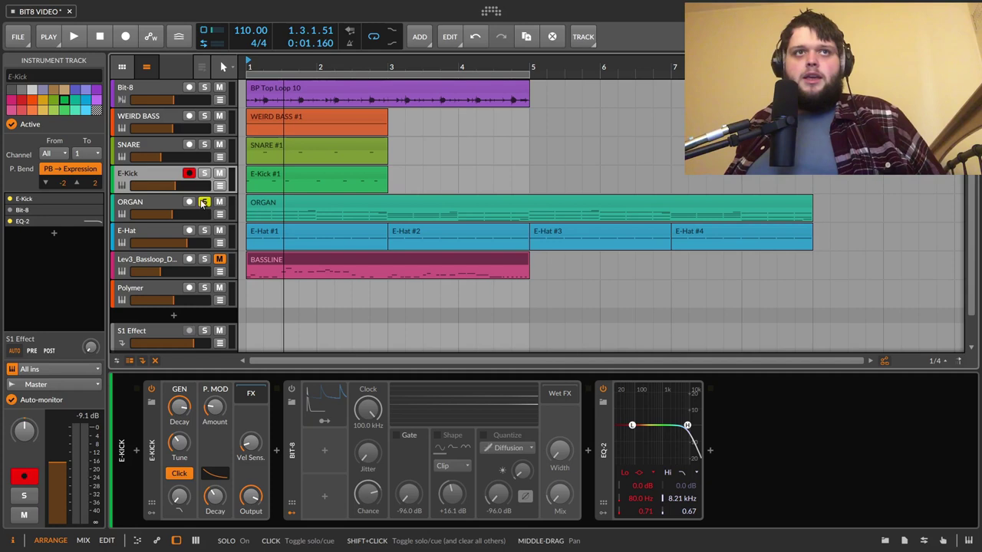
{"action": "left_click", "coordinate": [158, 204]}
{"action": "key", "text": "space"}
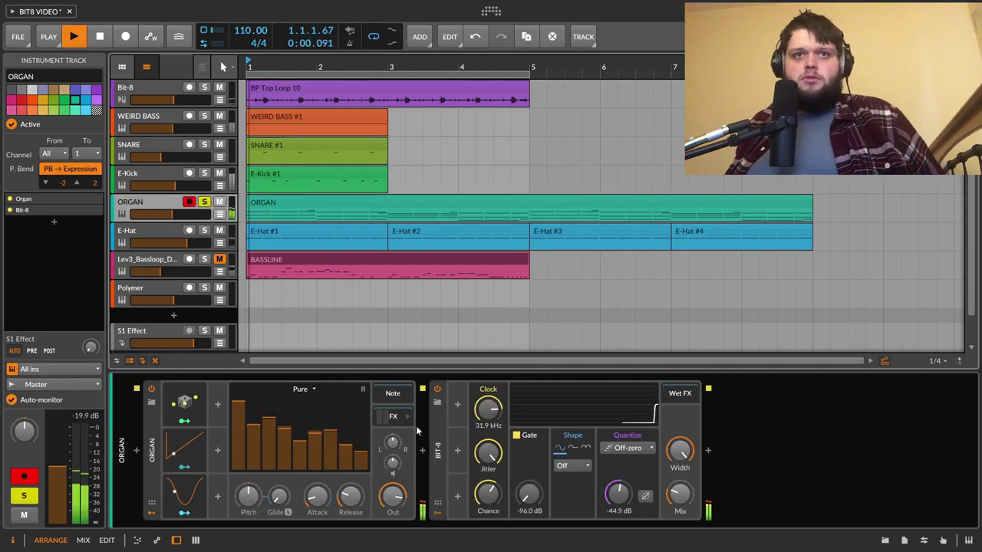
{"action": "left_click", "coordinate": [437, 389]}
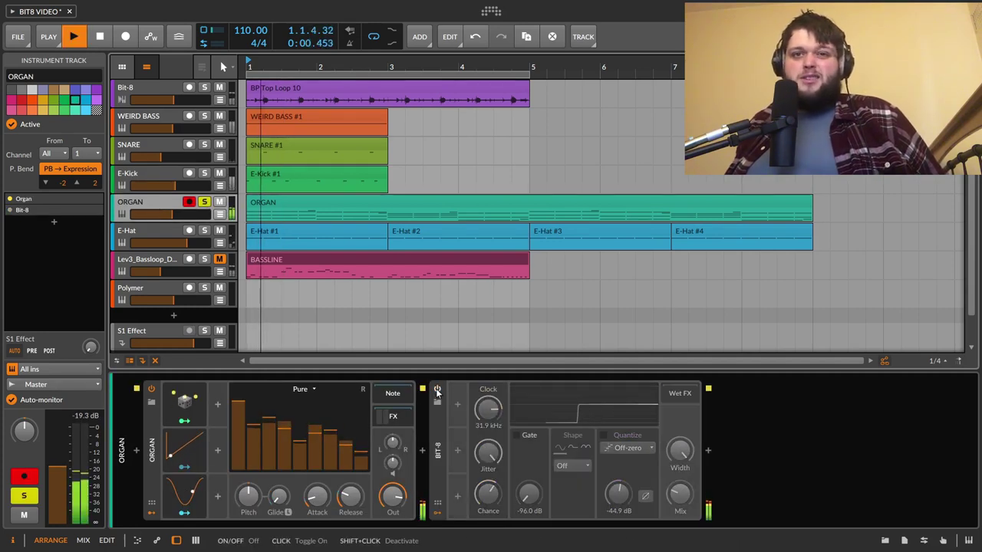
{"action": "left_click", "coordinate": [437, 389]}
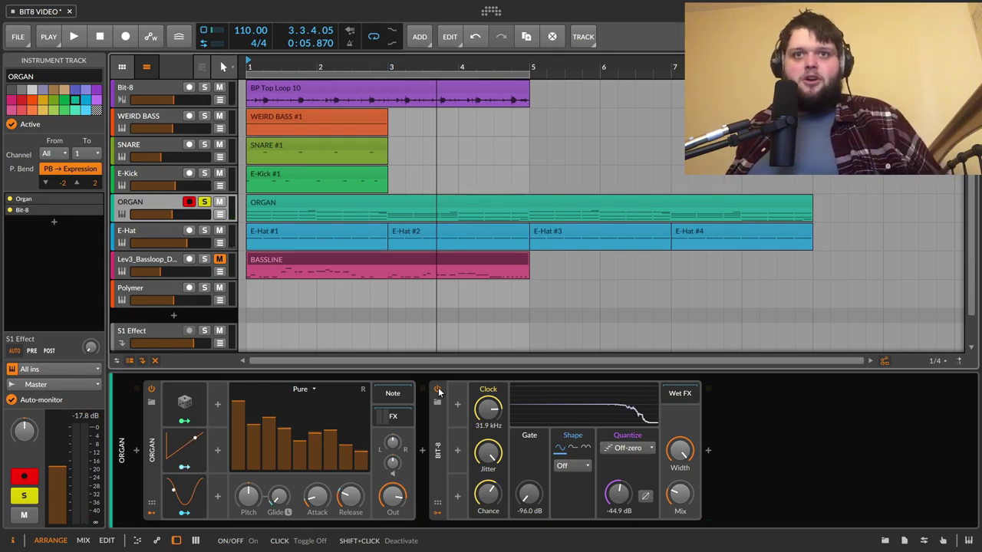
{"action": "left_click", "coordinate": [437, 389]}
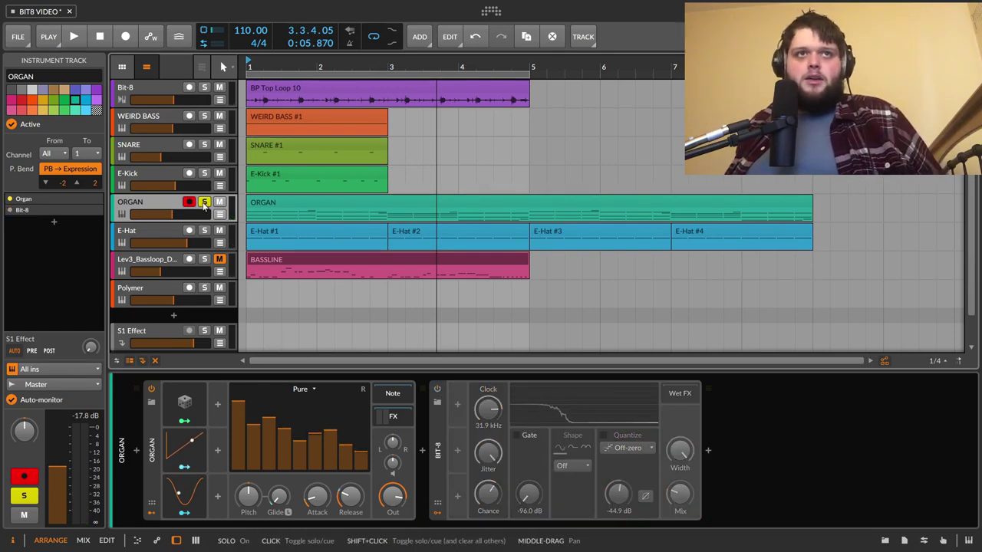
Solo the E-Hat track, play it, and show the Bit-8 inside Delay-2's feedback FX chain.
{"action": "left_click", "coordinate": [164, 235]}
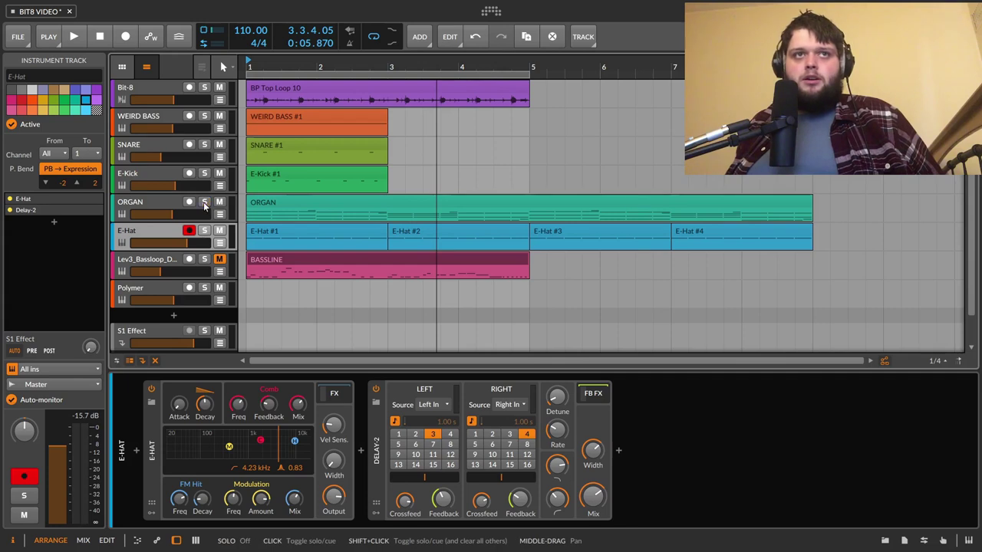
{"action": "left_click", "coordinate": [204, 232]}
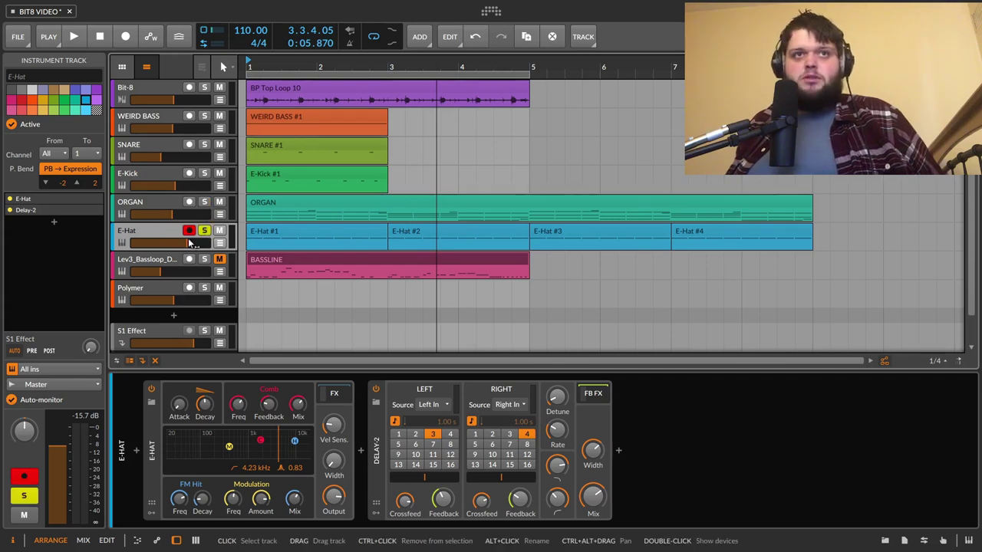
{"action": "key", "text": "space"}
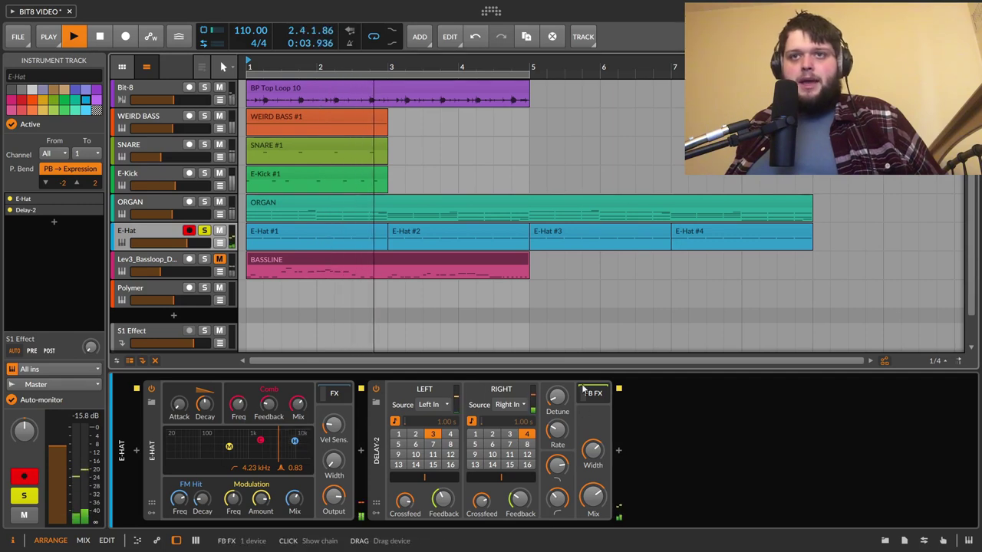
{"action": "left_click", "coordinate": [595, 404]}
{"action": "key", "text": "space"}
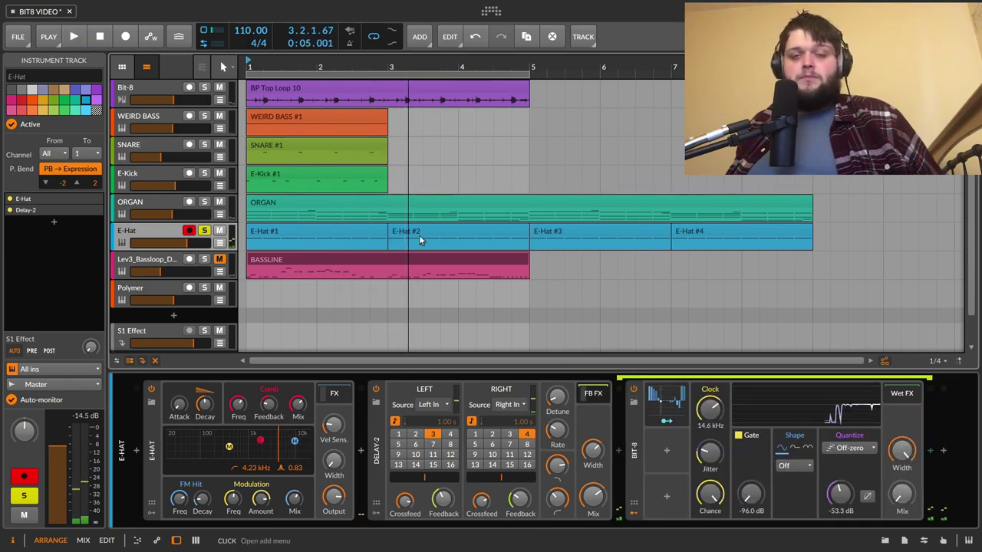
Adjust the Mix of the Bit-8 in Delay-2's feedback chain while playing E-Hat from the start, and unsolo the track.
{"action": "left_click", "coordinate": [100, 37]}
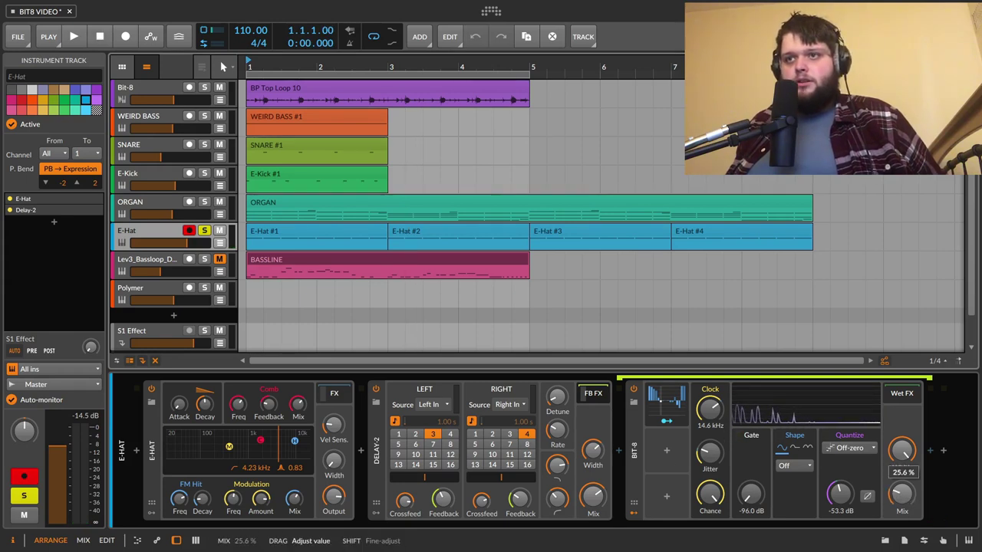
{"action": "key", "text": "space"}
{"action": "left_click_drag", "start_coordinate": [902, 451], "coordinate": [902, 417]}
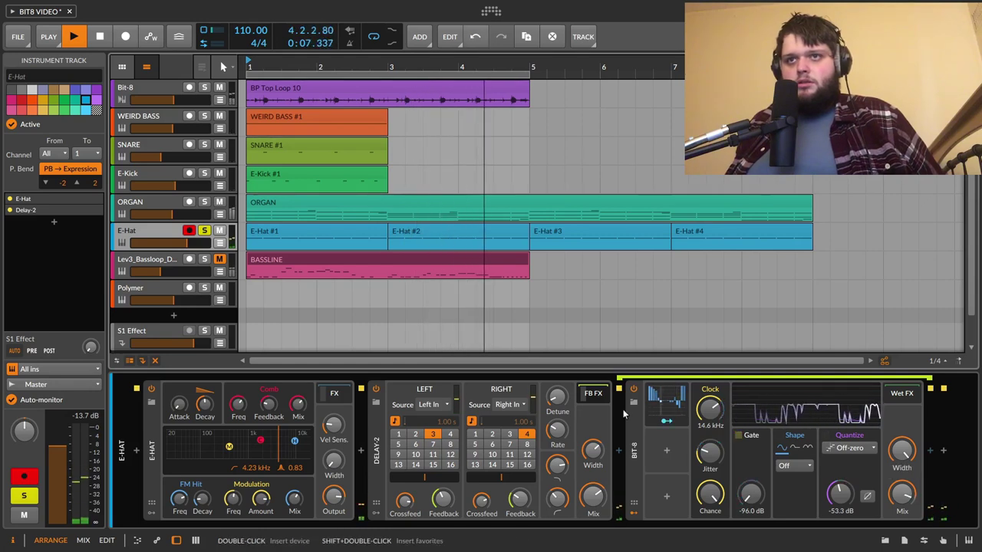
{"action": "left_click_drag", "start_coordinate": [902, 495], "coordinate": [902, 529]}
{"action": "key", "text": "space"}
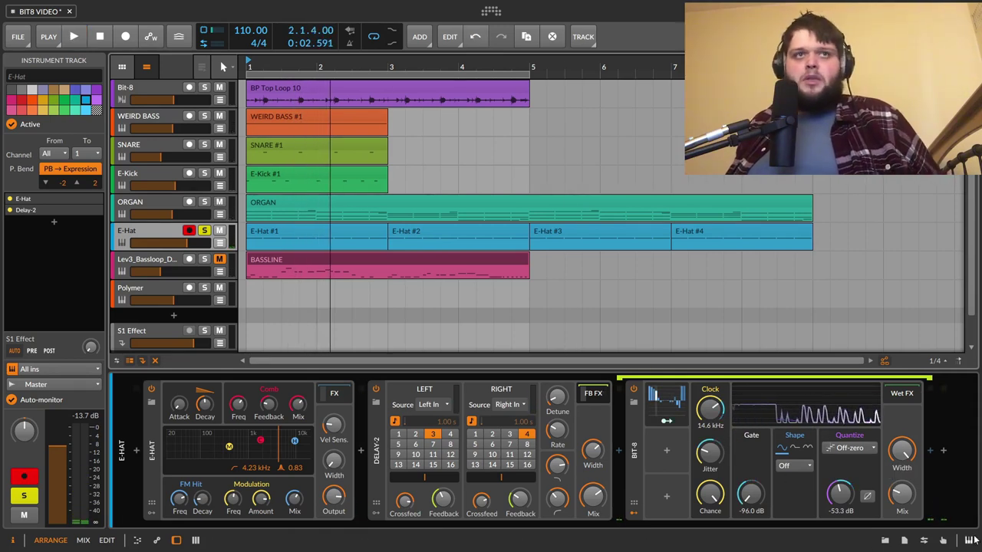
{"action": "left_click", "coordinate": [204, 230]}
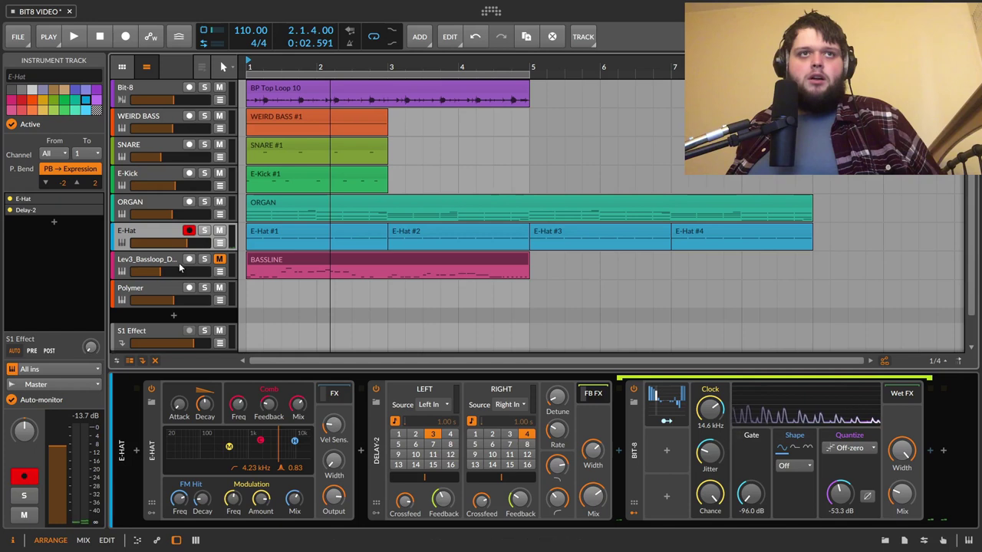
Solo the Lev3_Bassloop track and play back its BASSLINE clip with Multiband FX-2 off.
{"action": "left_click", "coordinate": [178, 267]}
{"action": "left_click", "coordinate": [204, 259]}
{"action": "left_click", "coordinate": [271, 262]}
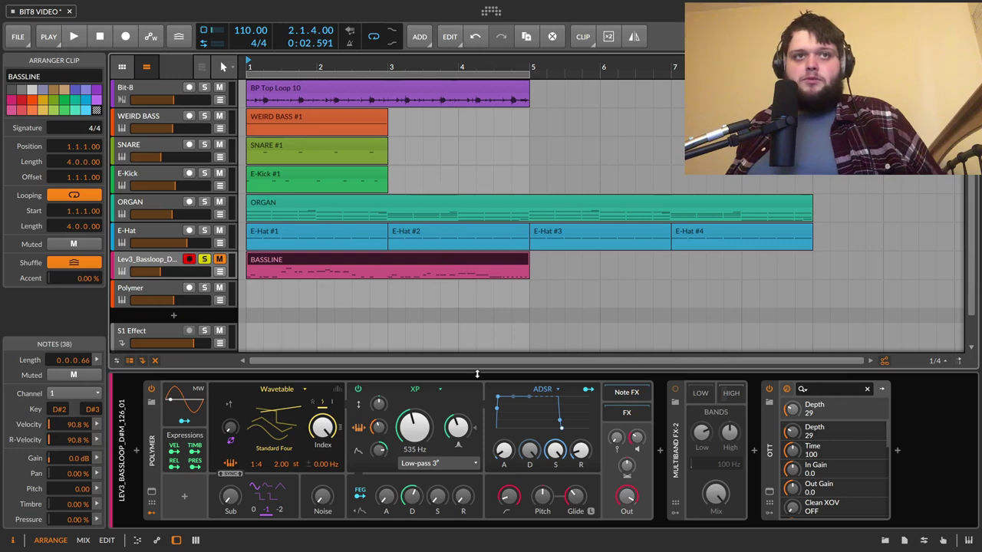
{"action": "key", "text": "space"}
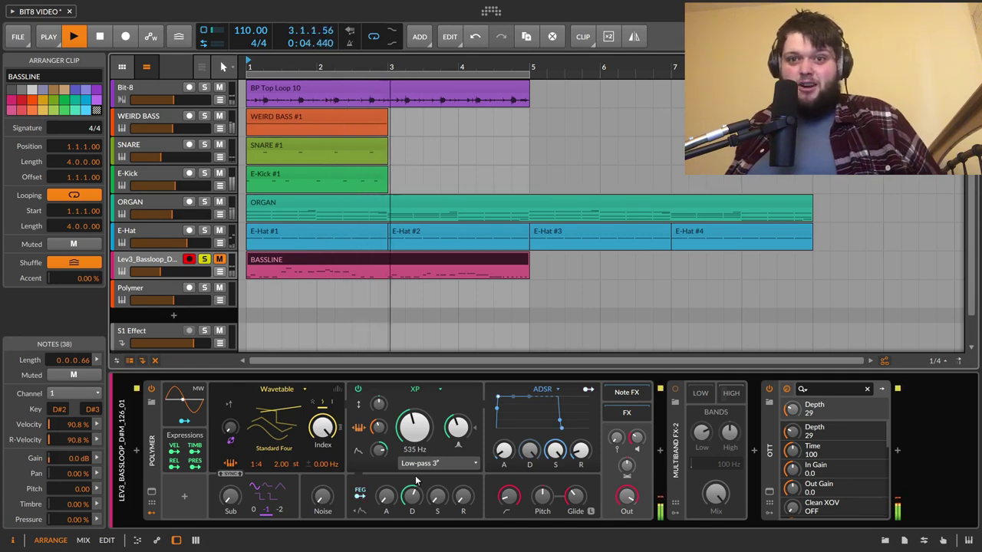
{"action": "key", "text": "space"}
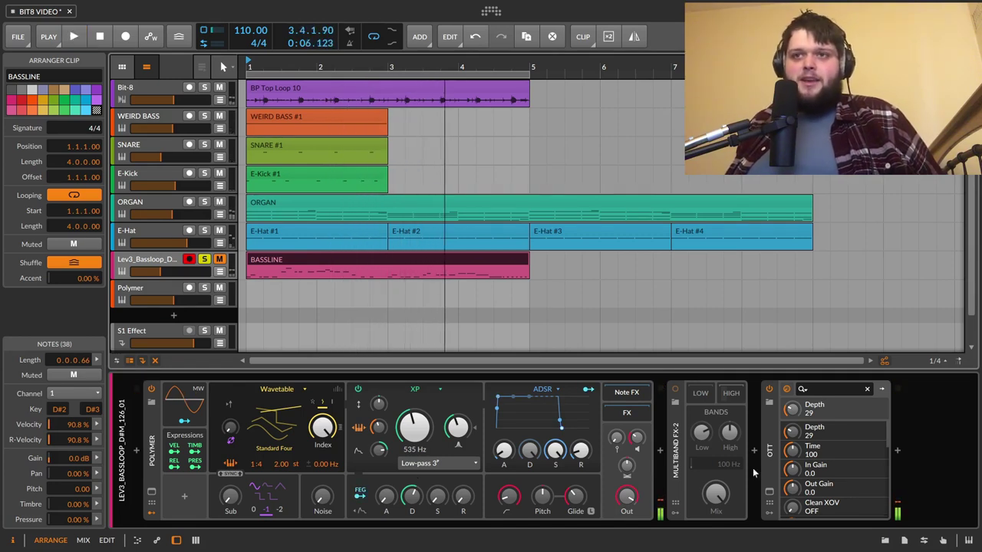
Show the Bit-8 in Multiband FX-2's High chain and compare the bassline with Multiband FX-2 on and off.
{"action": "left_click", "coordinate": [676, 471]}
{"action": "left_click", "coordinate": [732, 392]}
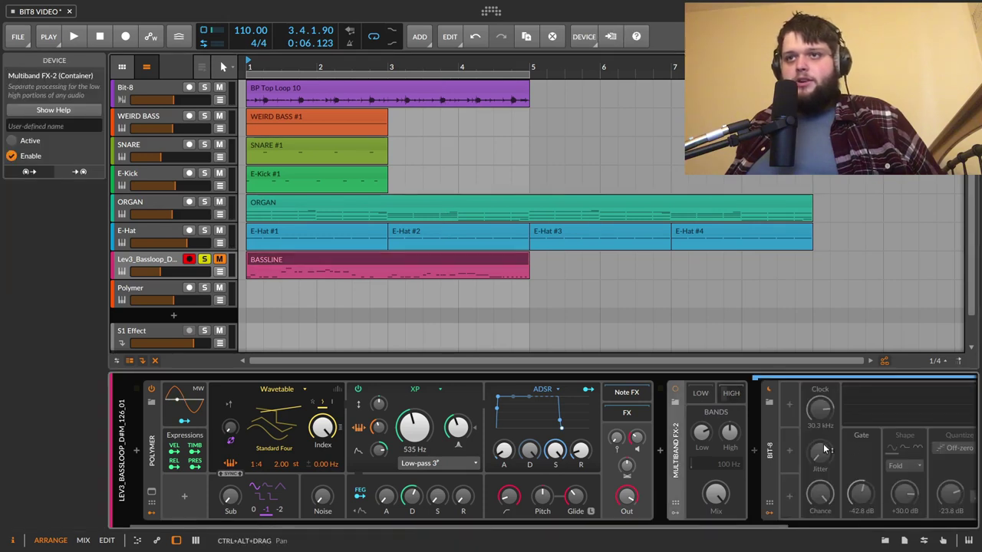
{"action": "key", "text": "space"}
{"action": "left_click", "coordinate": [674, 392]}
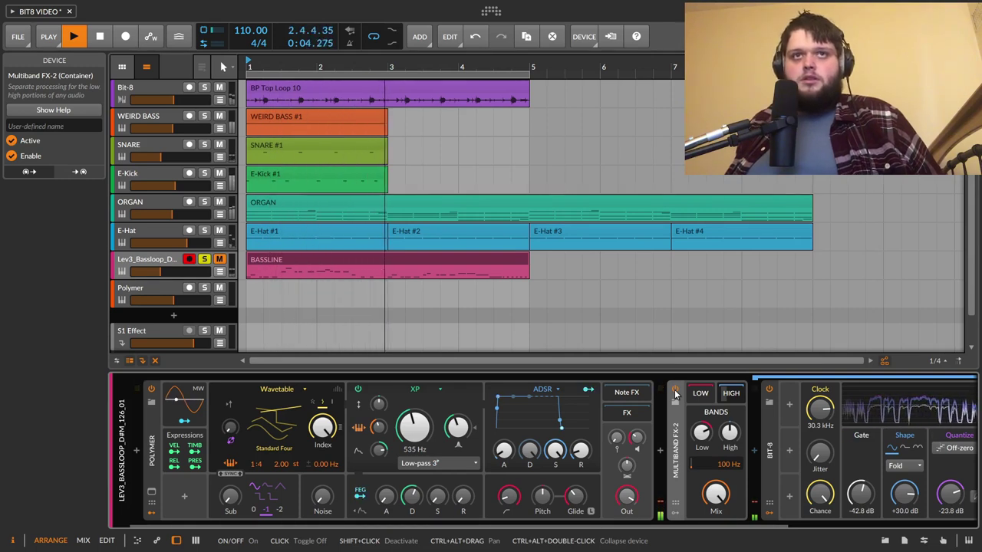
{"action": "left_click", "coordinate": [674, 392]}
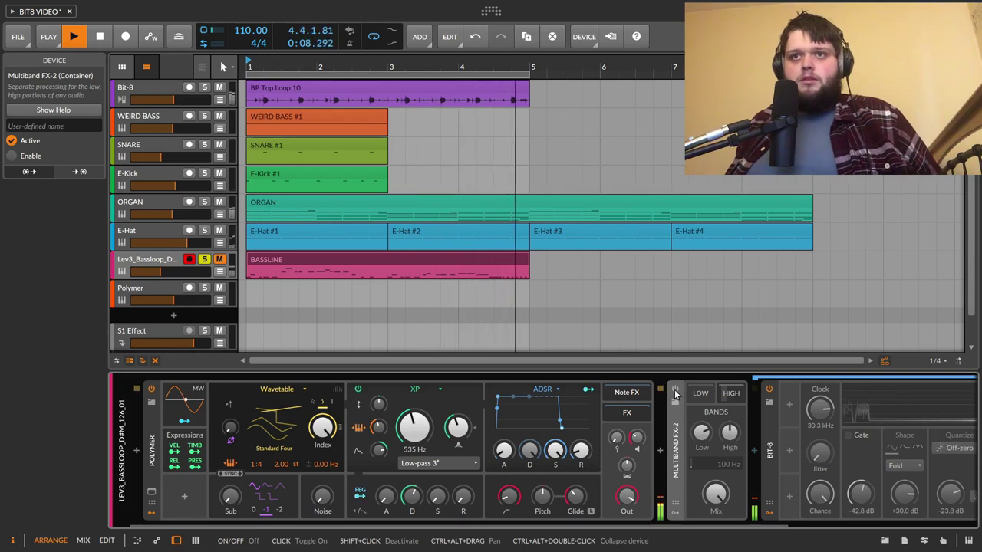
Switch Multiband FX-2 on and off again while the bassline plays, and stop playback.
{"action": "left_click", "coordinate": [675, 392]}
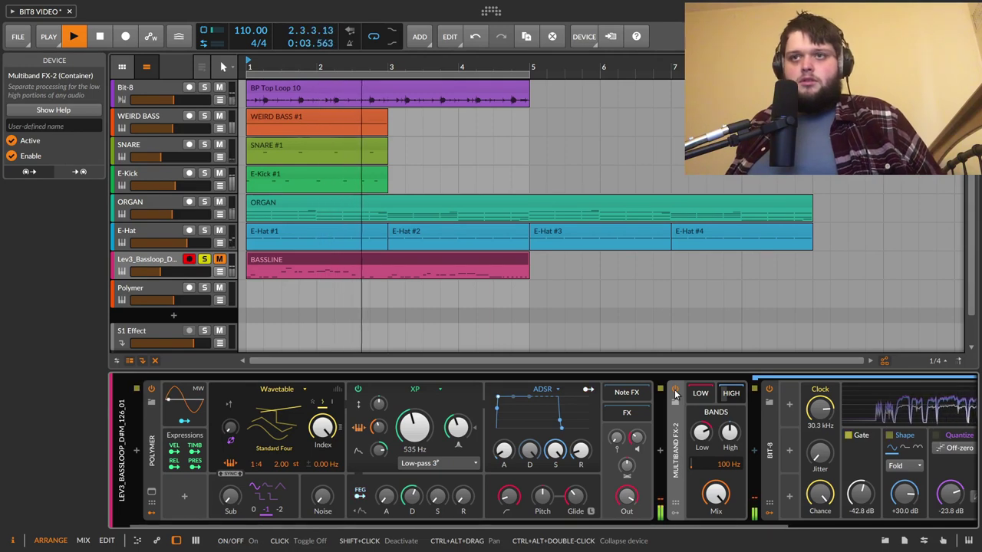
{"action": "left_click", "coordinate": [676, 392]}
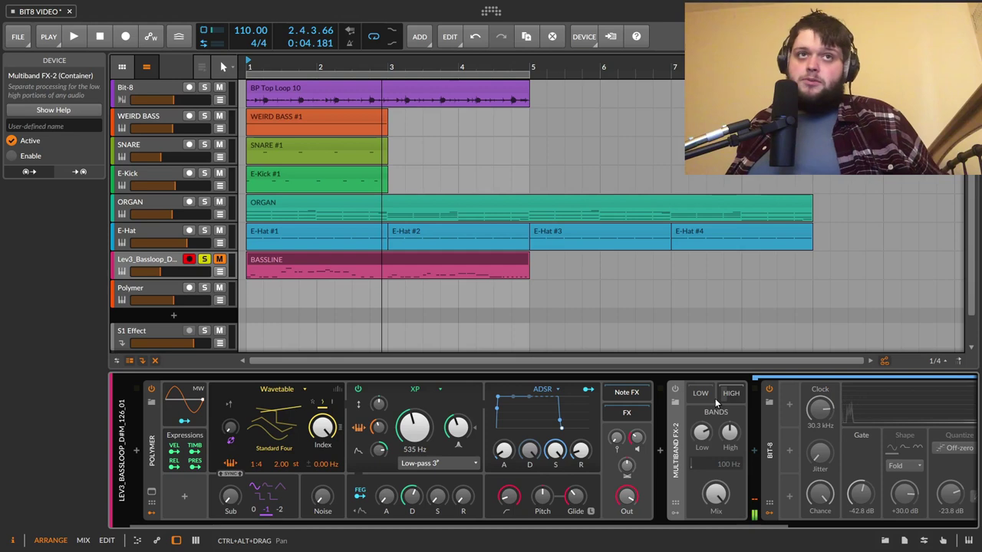
Select the Polymer track, bring its Bit-8 into view, and point out the Clock, Chance and Gate controls.
{"action": "left_click", "coordinate": [132, 293]}
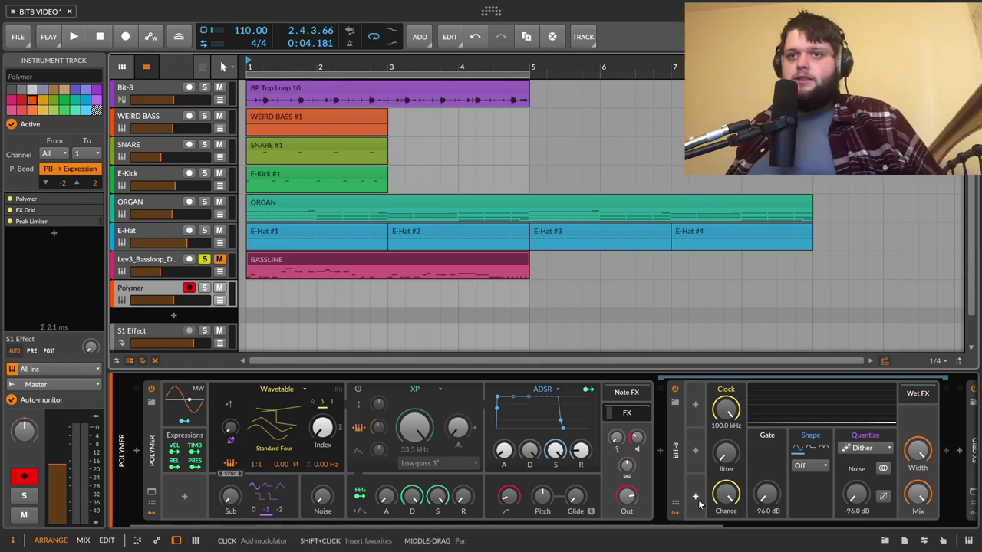
{"action": "left_click_drag", "start_coordinate": [686, 530], "coordinate": [794, 531]}
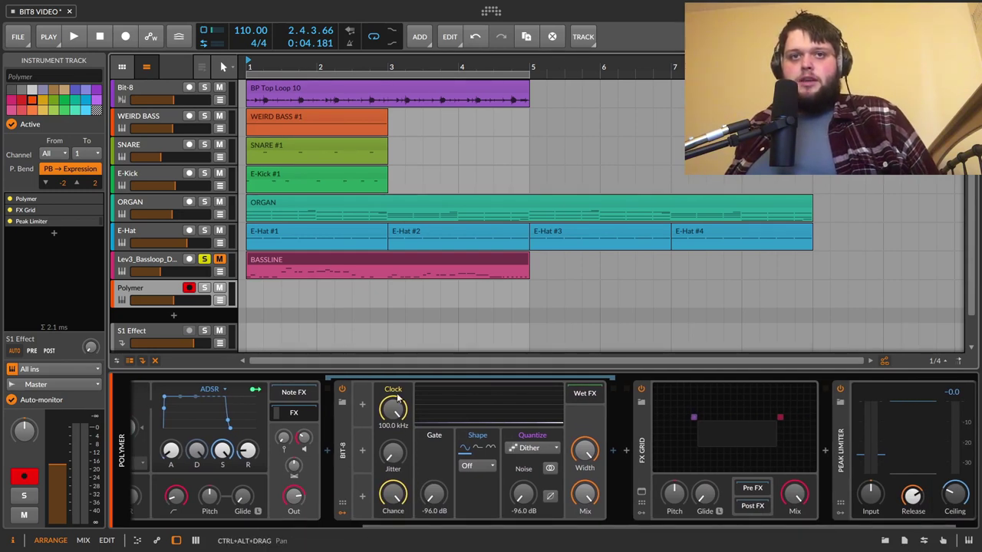
{"action": "left_click_drag", "start_coordinate": [394, 407], "coordinate": [394, 460]}
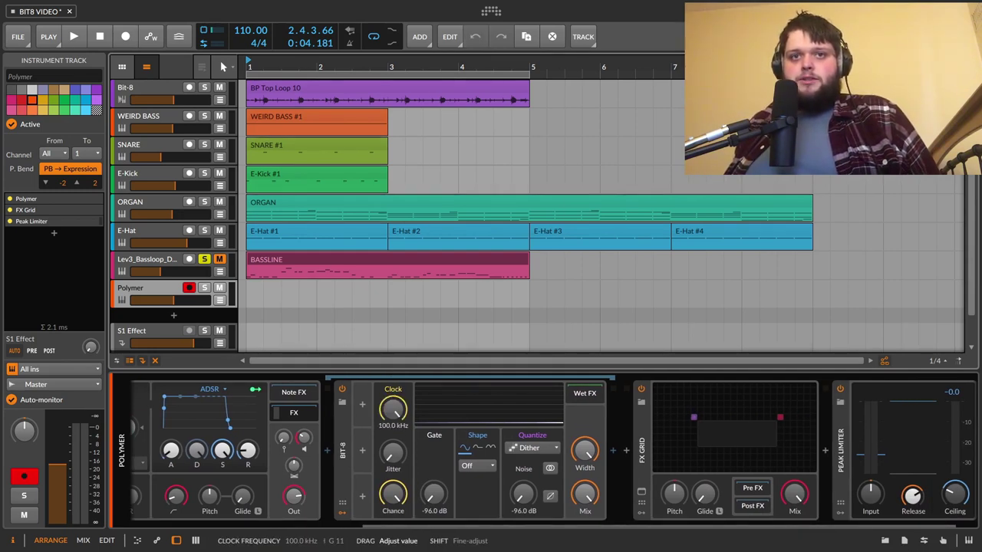
{"action": "left_click_drag", "start_coordinate": [393, 407], "coordinate": [394, 407]}
{"action": "left_click_drag", "start_coordinate": [393, 495], "coordinate": [393, 529]}
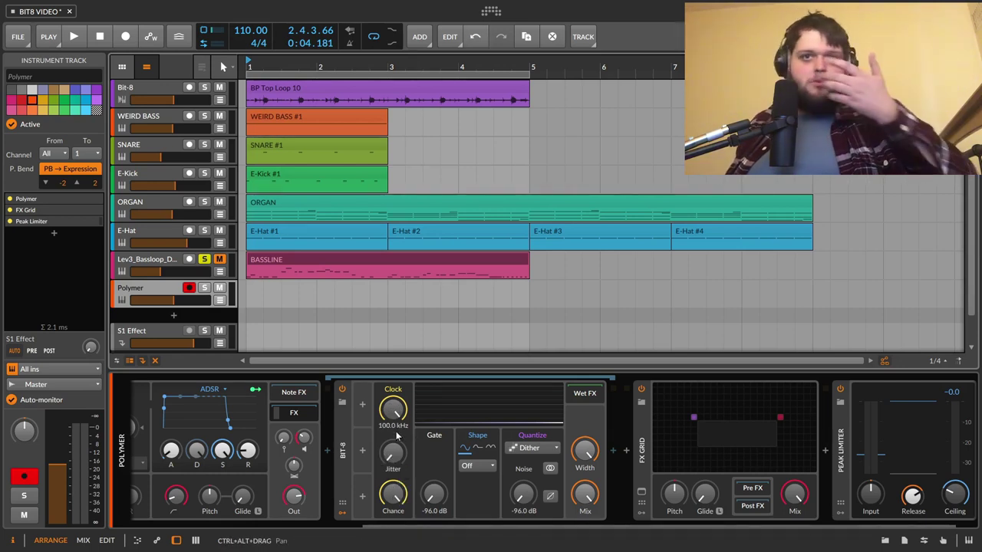
{"action": "left_click_drag", "start_coordinate": [433, 495], "coordinate": [433, 461]}
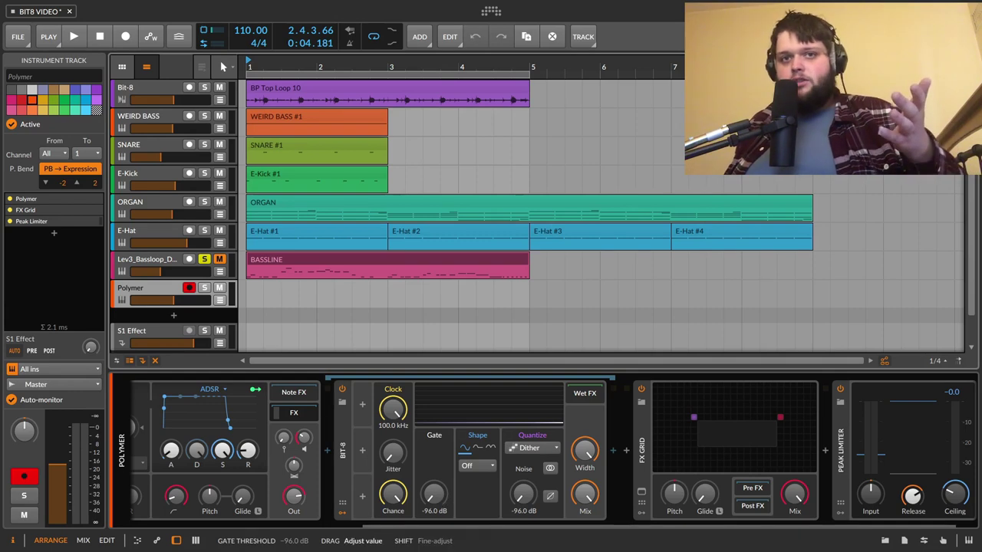
{"action": "left_click_drag", "start_coordinate": [433, 495], "coordinate": [435, 501]}
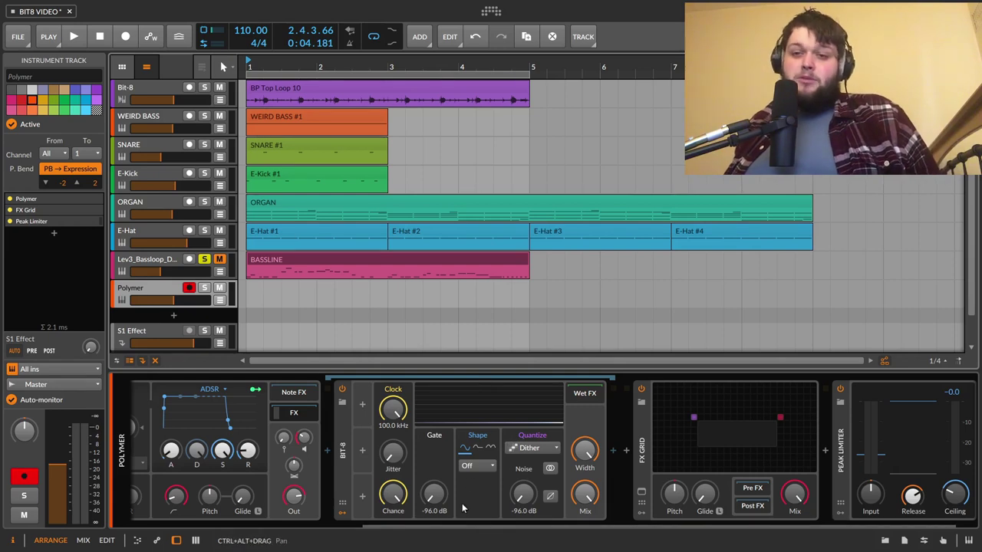
Examine the Bit-8's Shape clip modes, Quantize modes and Quantize amount, keeping the clip mode Off and the quantizing on Dither.
{"action": "left_click", "coordinate": [479, 470]}
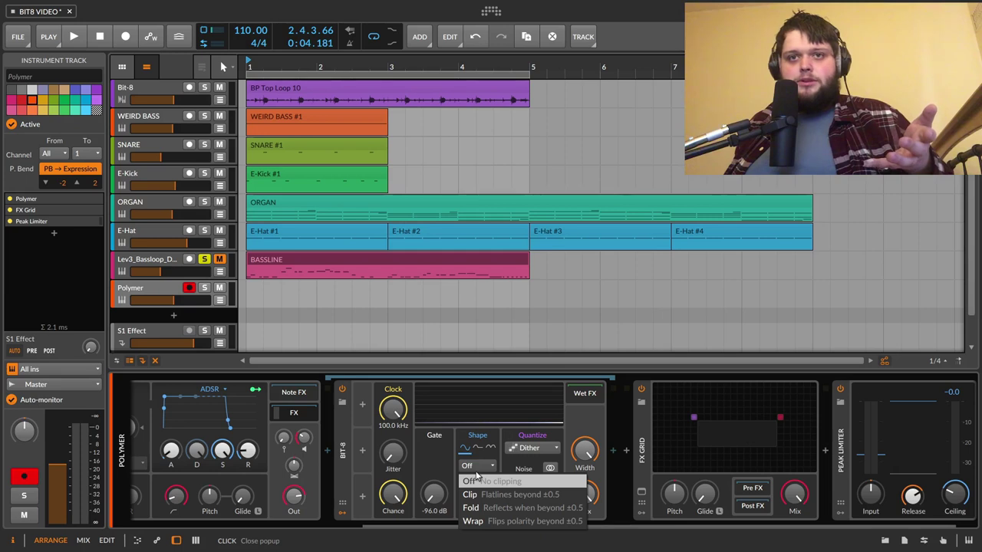
{"action": "left_click", "coordinate": [476, 475]}
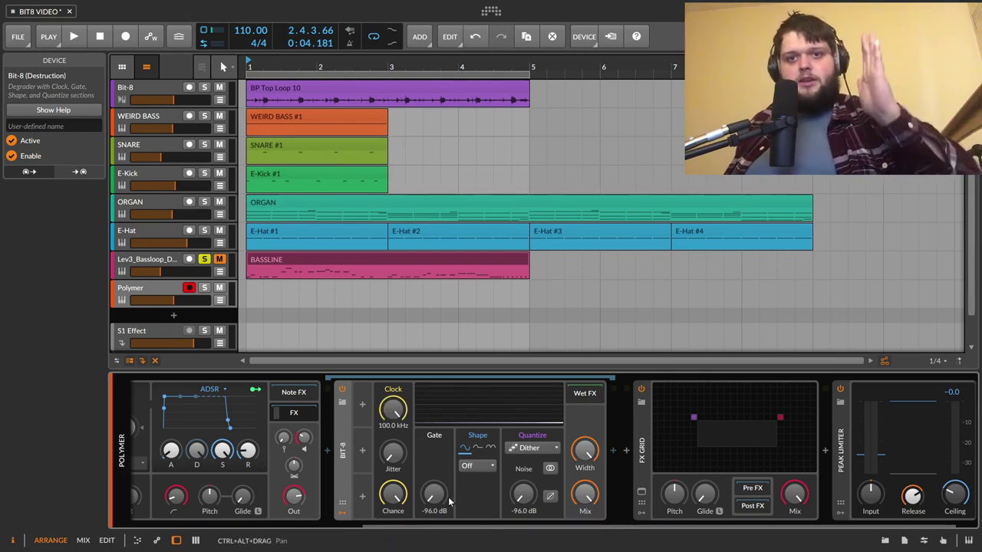
{"action": "left_click", "coordinate": [534, 449]}
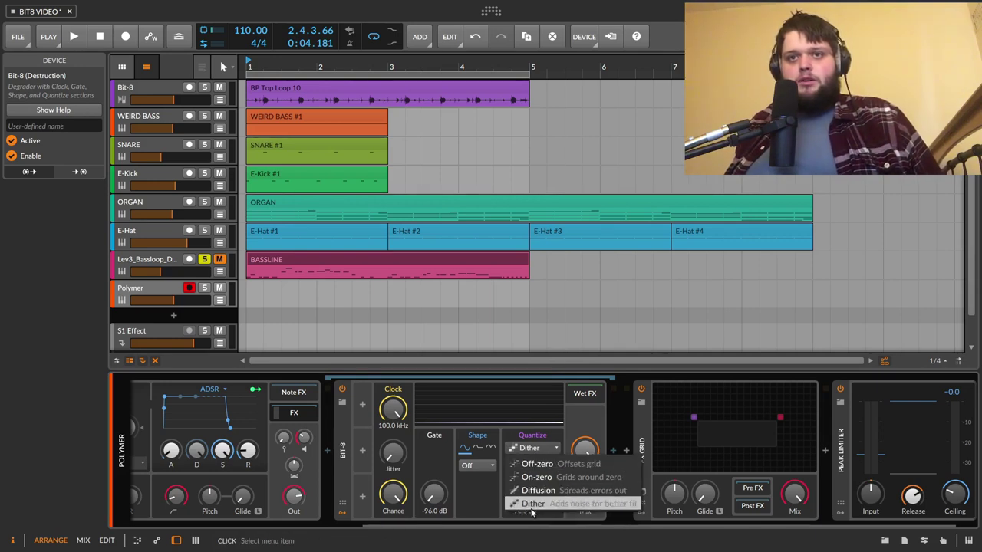
{"action": "left_click", "coordinate": [570, 426]}
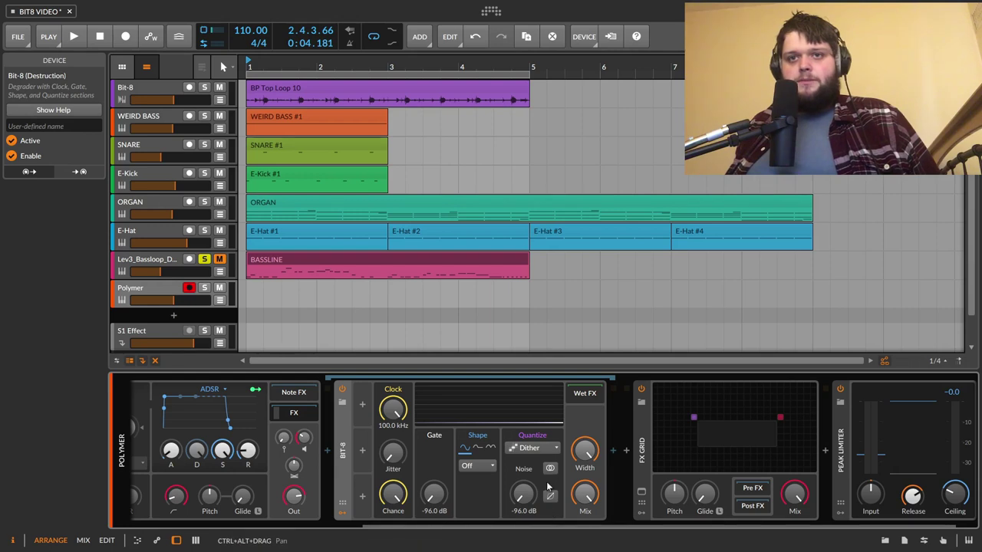
{"action": "left_click_drag", "start_coordinate": [523, 493], "coordinate": [522, 530]}
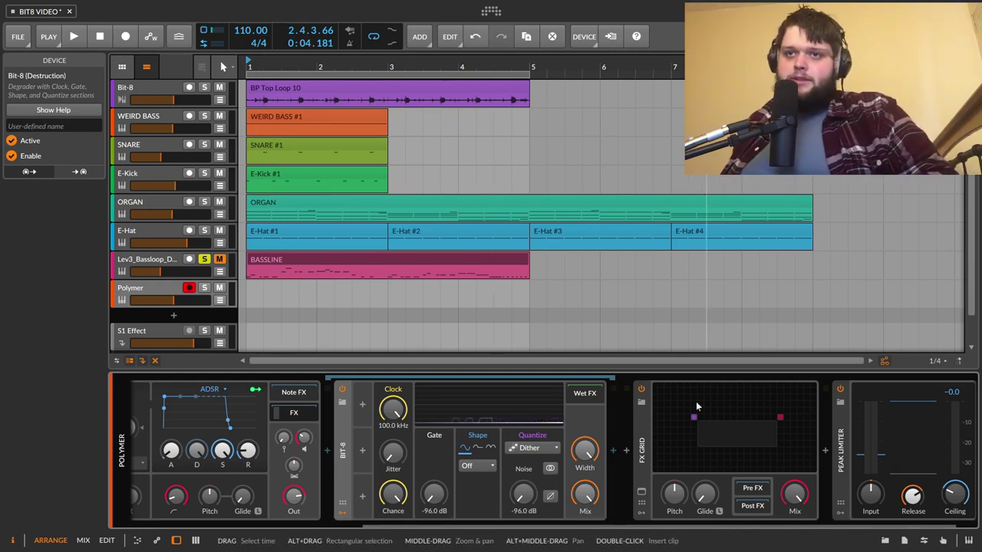
Open the Polymer track's FX Grid patch and sweep the Bit-8's Gate threshold up to -23.4 dB and back to -96.0 dB.
{"action": "left_click", "coordinate": [642, 492]}
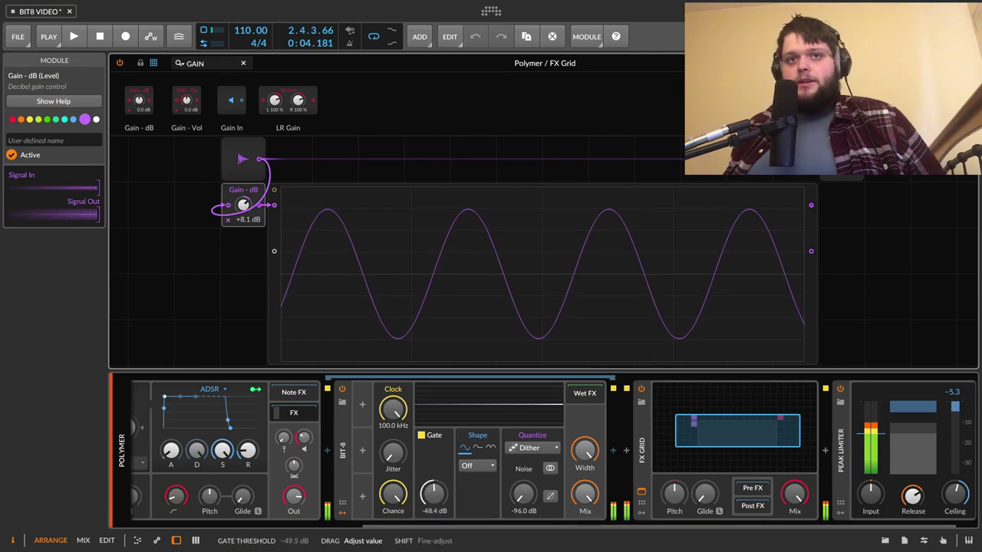
{"action": "left_click_drag", "start_coordinate": [432, 491], "coordinate": [433, 491]}
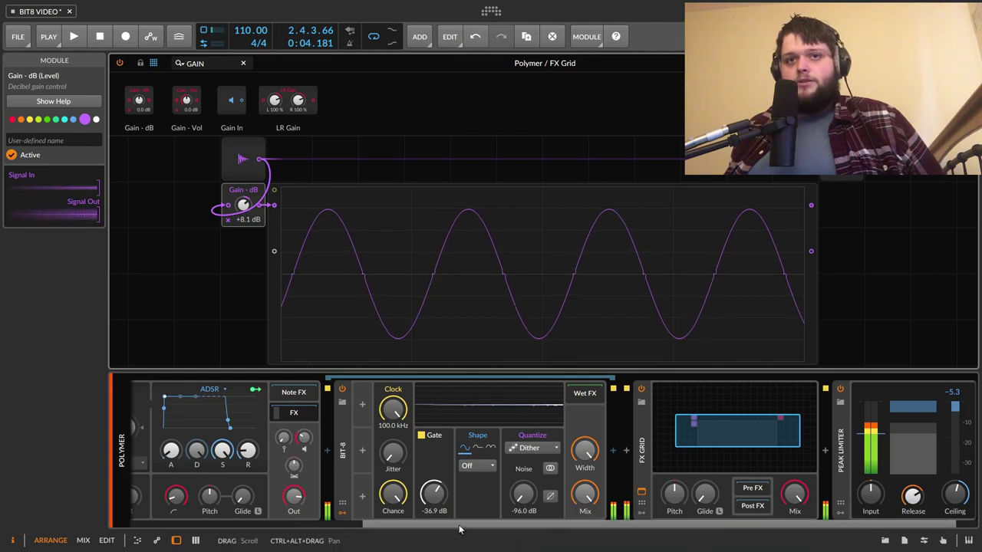
{"action": "key", "text": "ctrl+z"}
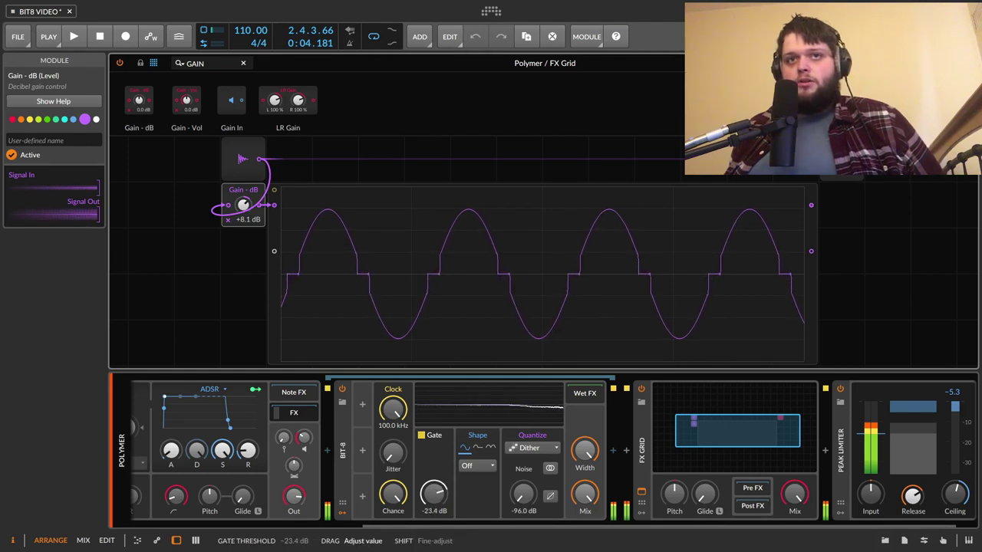
{"action": "left_click_drag", "start_coordinate": [433, 491], "coordinate": [433, 537]}
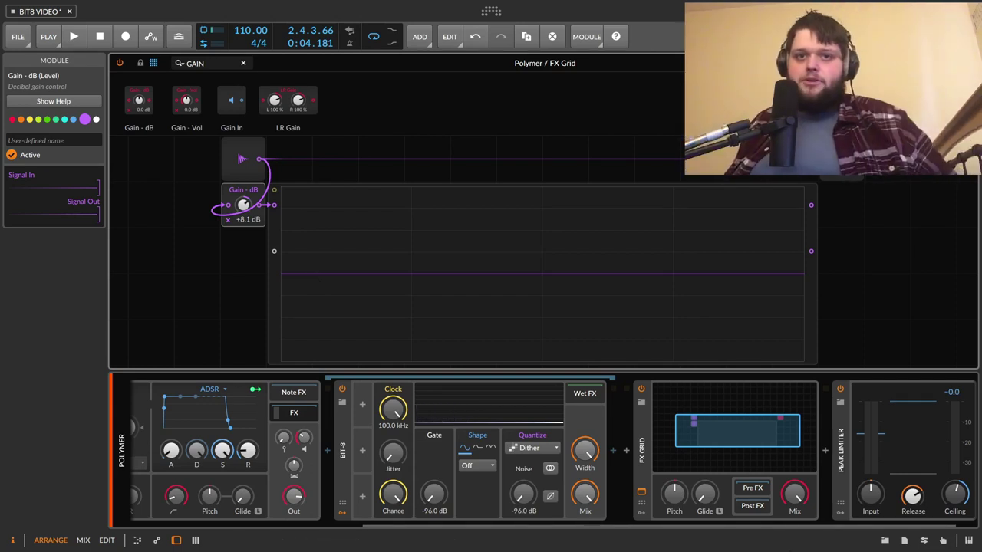
Set the Bit-8's Gate threshold to -20.4 dB, the Quantize amount to -34.2 dB and the Clock to 14.0 kHz.
{"action": "left_click_drag", "start_coordinate": [433, 495], "coordinate": [433, 446]}
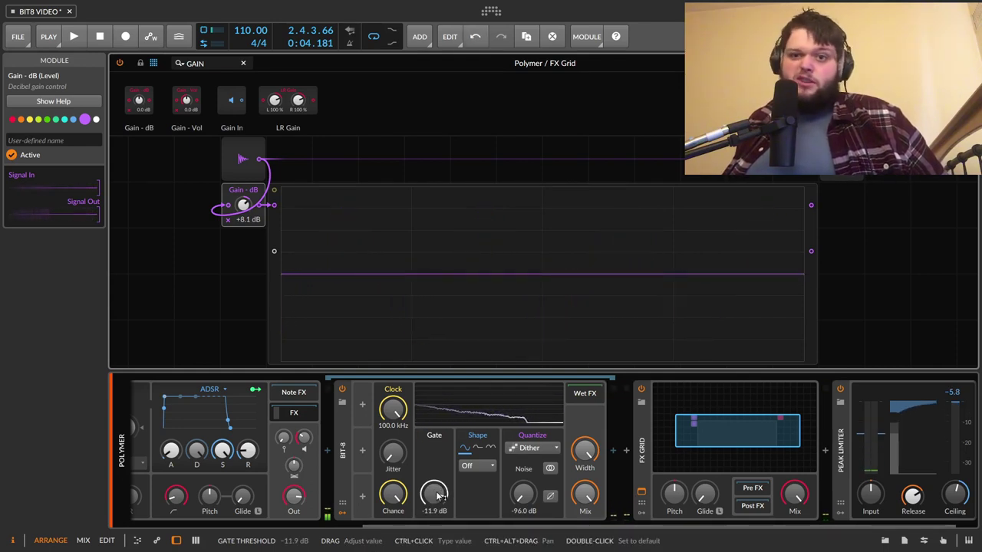
{"action": "mouse_move", "coordinate": [439, 497]}
{"action": "left_mouse_down"}
{"action": "mouse_move", "coordinate": [438, 483]}
{"action": "mouse_move", "coordinate": [434, 494]}
{"action": "left_mouse_up"}
{"action": "left_click_drag", "start_coordinate": [524, 494], "coordinate": [523, 481]}
{"action": "left_click_drag", "start_coordinate": [397, 418], "coordinate": [396, 445]}
Try the Clip and Fold modes in the Bit-8's Shape section with the Drive raised to +25.8 dB.
{"action": "left_click", "coordinate": [476, 466]}
{"action": "left_click", "coordinate": [476, 494]}
{"action": "left_click_drag", "start_coordinate": [476, 492], "coordinate": [476, 475]}
{"action": "left_click", "coordinate": [476, 466]}
{"action": "left_click", "coordinate": [492, 503]}
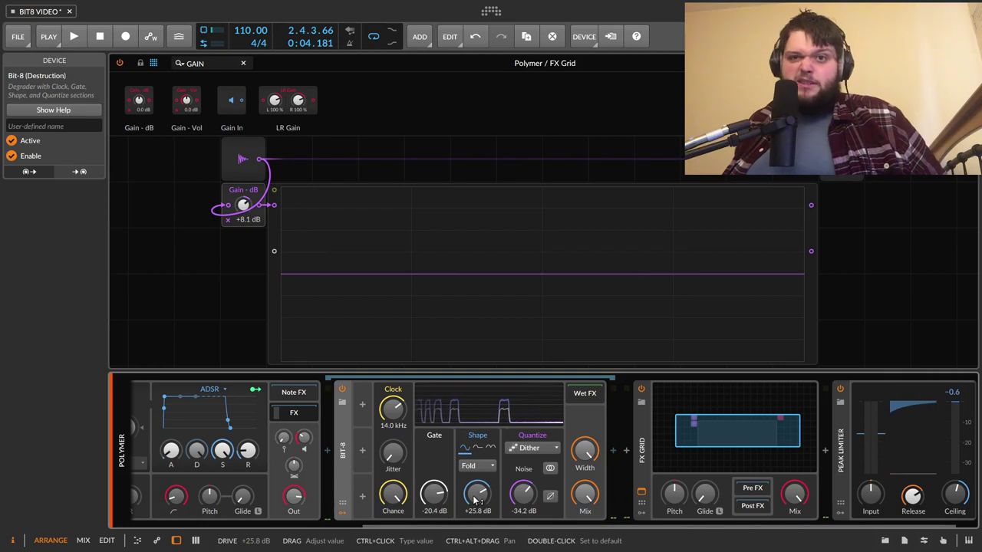
Reset the Bit-8's Drive to 0.0 dB, Gate and Quantize to -96.0 dB, and Clock to 100.0 kHz.
{"action": "double_click", "coordinate": [475, 499]}
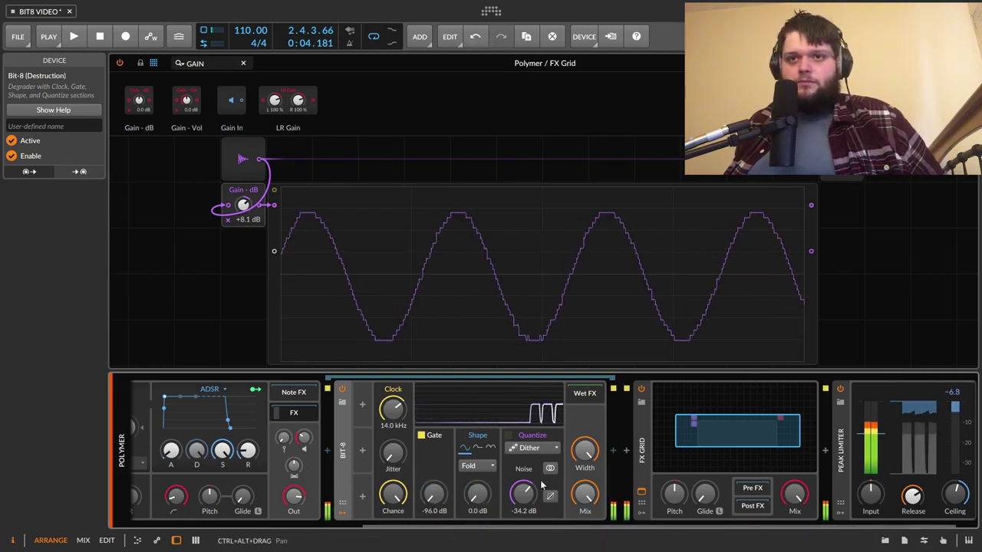
{"action": "double_click", "coordinate": [515, 477]}
{"action": "double_click", "coordinate": [393, 410]}
{"action": "left_click", "coordinate": [422, 435]}
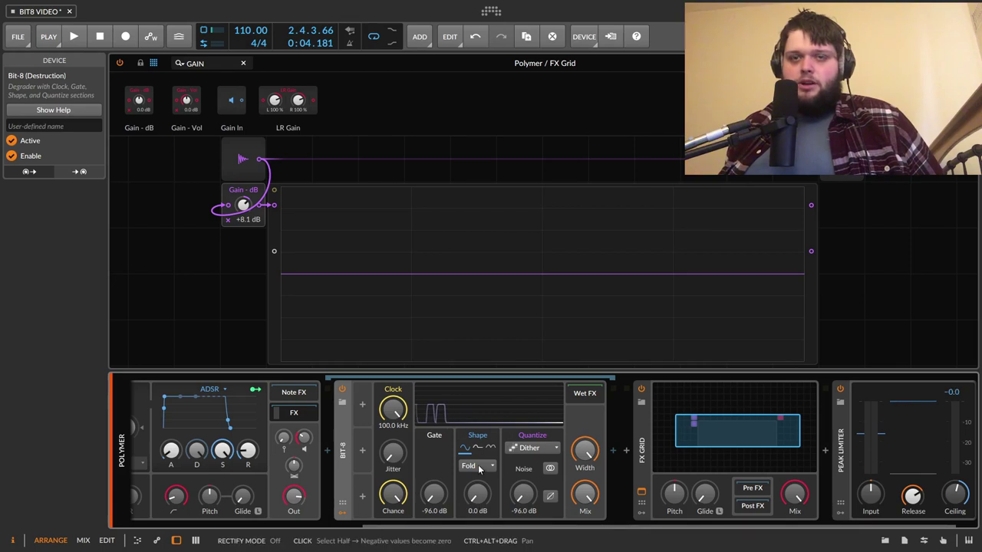
Set the Shape clip mode to Clip, raise the Drive to +28.4 dB, and adjust Polymer's output level.
{"action": "left_click", "coordinate": [478, 463]}
{"action": "left_click", "coordinate": [476, 468]}
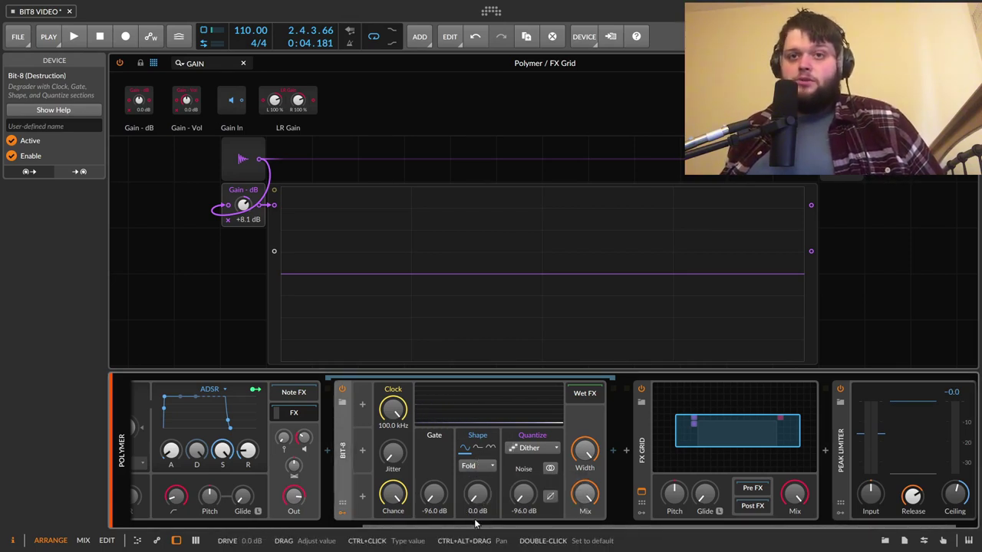
{"action": "left_click", "coordinate": [475, 466]}
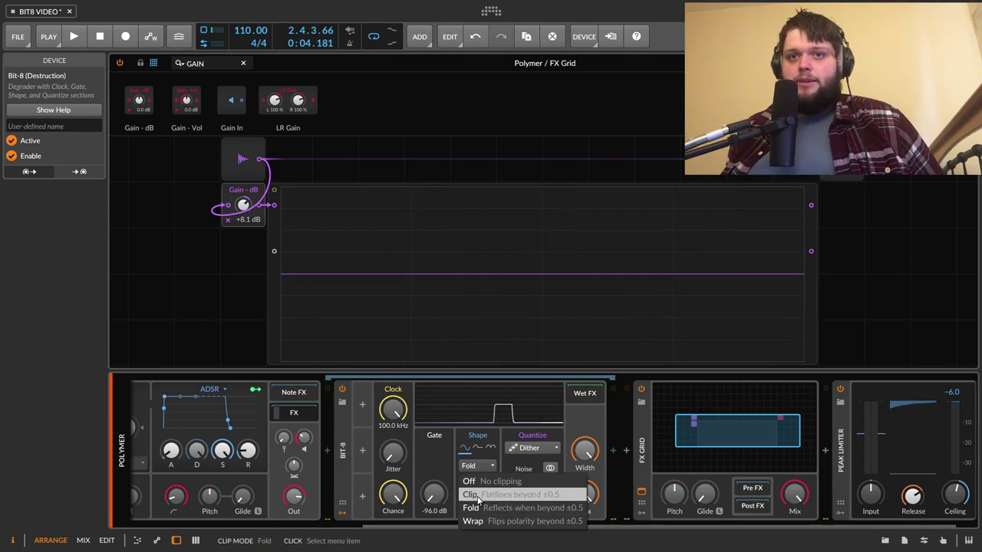
{"action": "left_click", "coordinate": [479, 496]}
{"action": "mouse_move", "coordinate": [477, 495]}
{"action": "left_mouse_down"}
{"action": "mouse_move", "coordinate": [477, 432]}
{"action": "mouse_move", "coordinate": [477, 445]}
{"action": "left_mouse_up"}
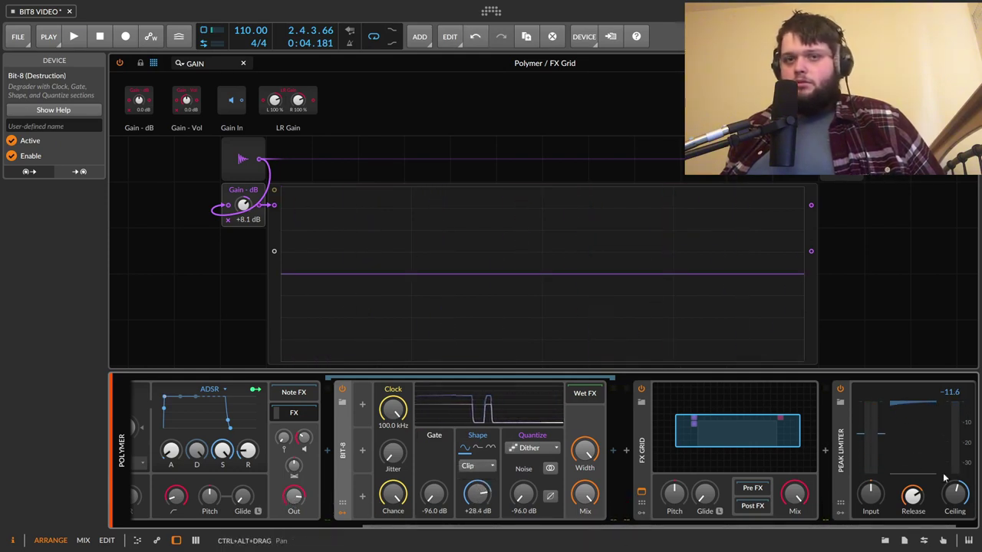
{"action": "left_click_drag", "start_coordinate": [294, 495], "coordinate": [294, 493]}
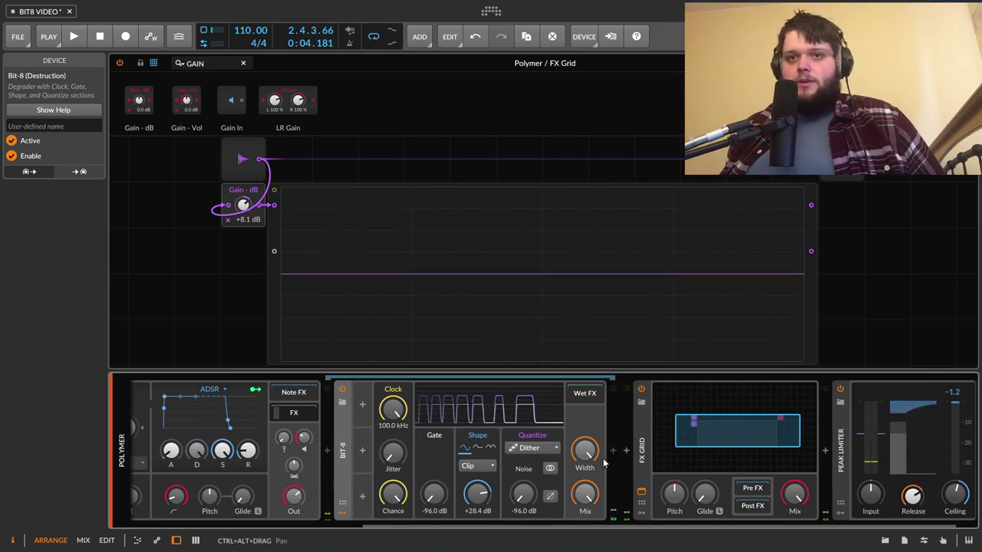
Sweep the Drive in Clip mode from 0.0 dB up to +36.0 dB and reset it to 0.0 dB.
{"action": "double_click", "coordinate": [481, 499]}
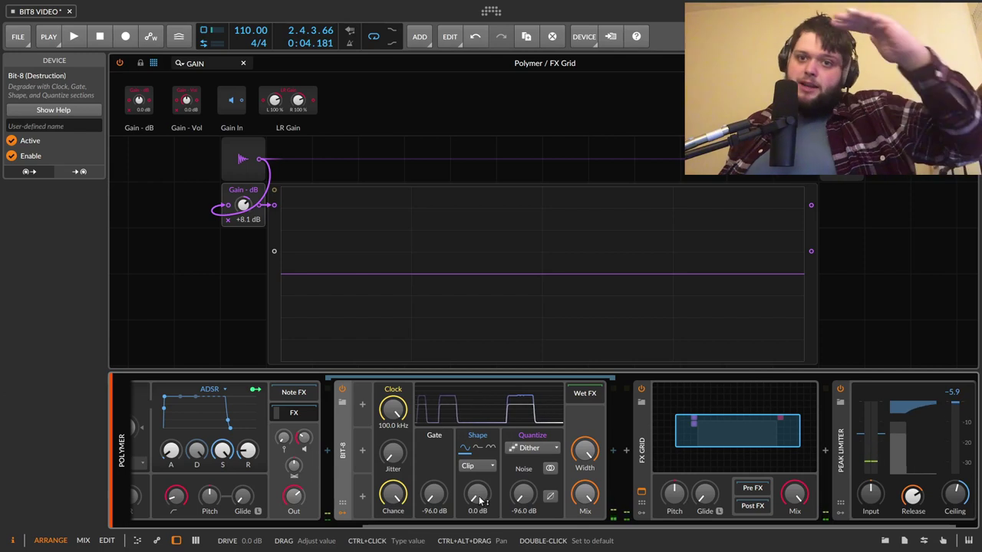
{"action": "left_click_drag", "start_coordinate": [477, 503], "coordinate": [477, 449]}
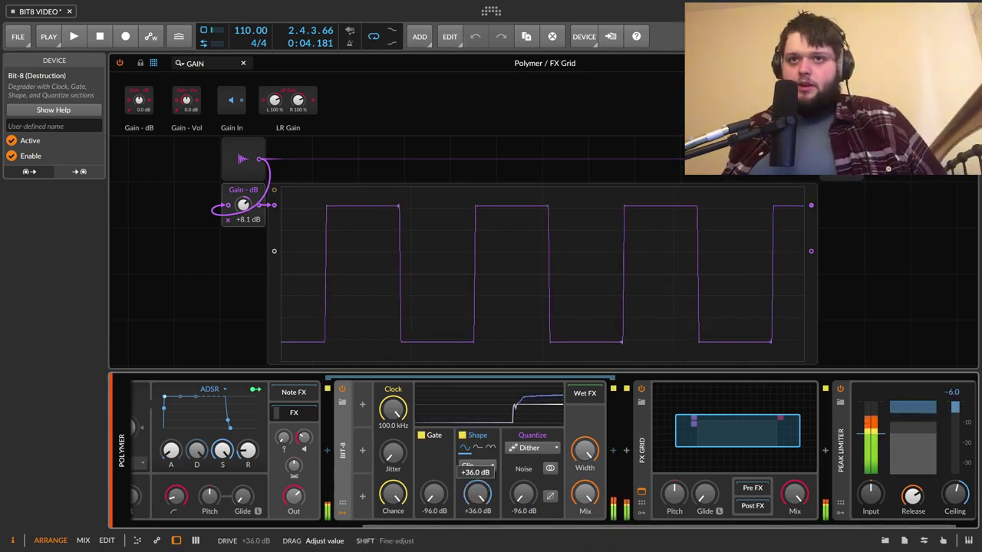
{"action": "double_click", "coordinate": [478, 495]}
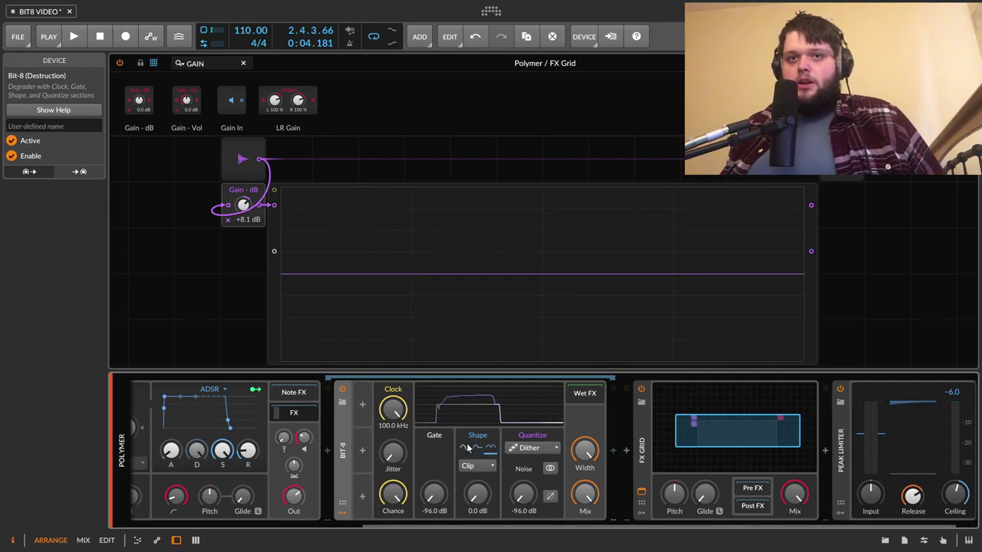
Compare half and full rectification in Clip mode by sweeping the Drive, using +18.0 dB for Half, and reset it to 0.0 dB.
{"action": "left_click_drag", "start_coordinate": [477, 495], "coordinate": [476, 394]}
{"action": "left_click_drag", "start_coordinate": [477, 495], "coordinate": [477, 427]}
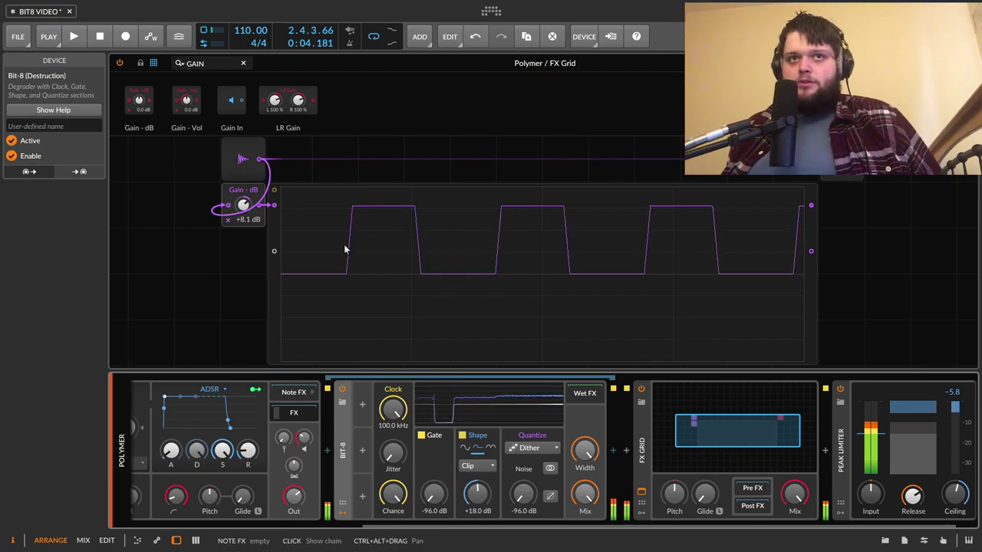
{"action": "left_click_drag", "start_coordinate": [478, 500], "coordinate": [478, 383]}
{"action": "left_click_drag", "start_coordinate": [476, 493], "coordinate": [476, 548]}
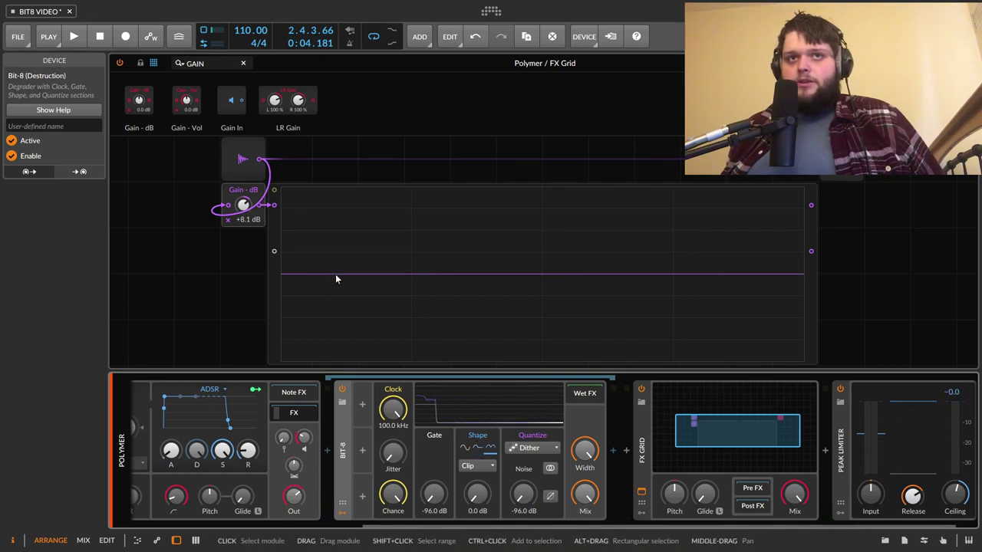
{"action": "left_click_drag", "start_coordinate": [477, 494], "coordinate": [476, 457]}
{"action": "double_click", "coordinate": [479, 485]}
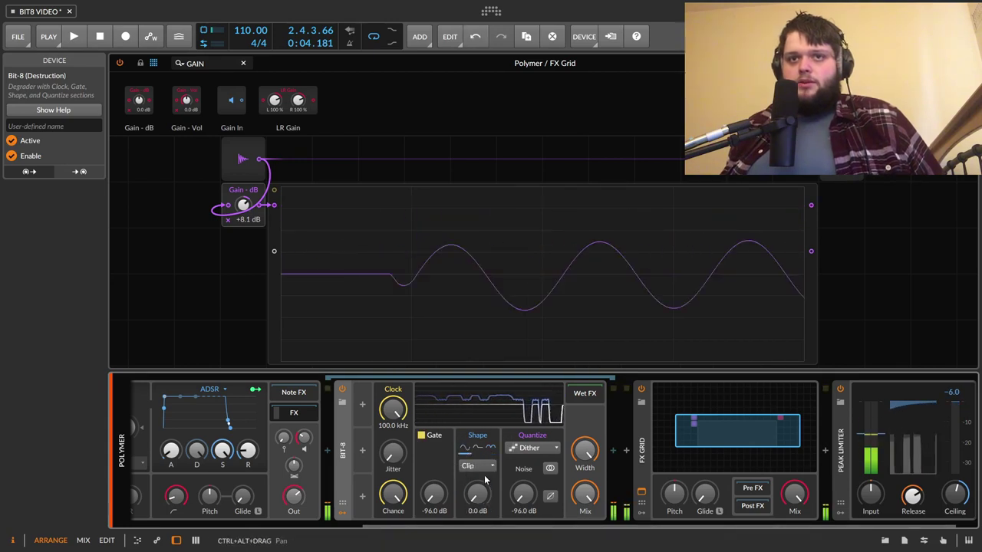
Set the clip mode to Fold, raise the Drive to +11.4 dB and +36.0 dB with Half rectification, and reset it to 0.0 dB.
{"action": "left_click", "coordinate": [476, 466]}
{"action": "left_click", "coordinate": [475, 508]}
{"action": "left_click_drag", "start_coordinate": [477, 494], "coordinate": [476, 459]}
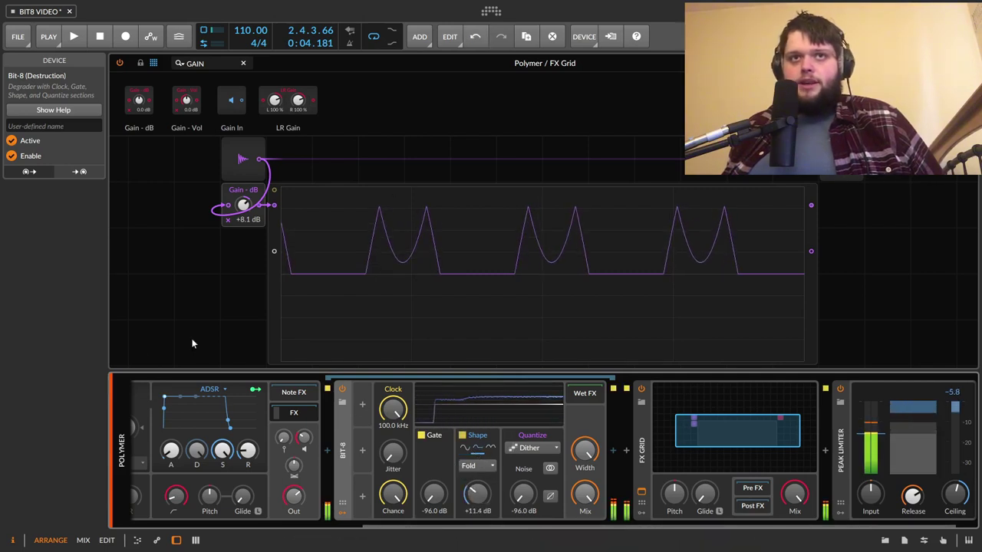
{"action": "left_click_drag", "start_coordinate": [476, 494], "coordinate": [476, 478]}
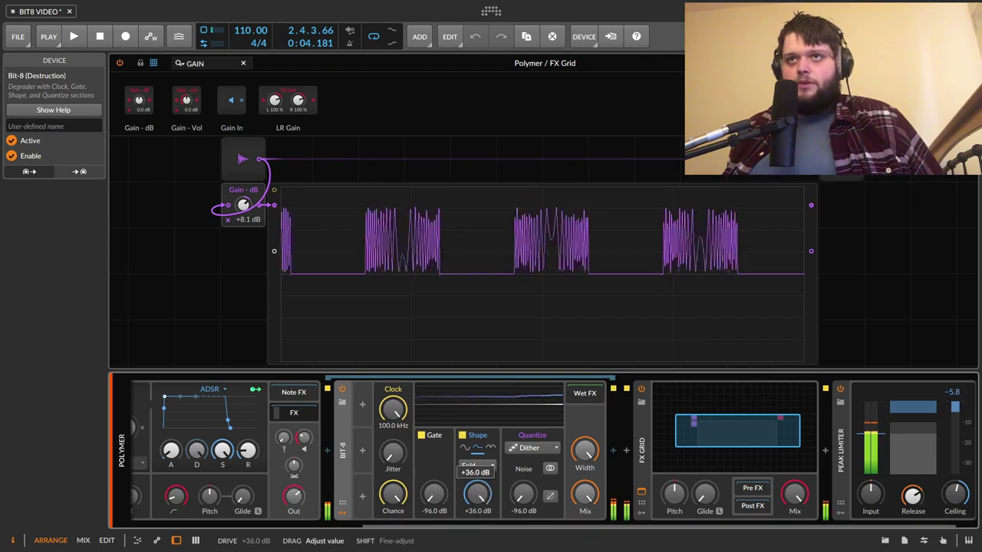
{"action": "double_click", "coordinate": [477, 494]}
{"action": "mouse_move", "coordinate": [477, 495]}
{"action": "left_mouse_down"}
{"action": "mouse_move", "coordinate": [476, 437]}
{"action": "mouse_move", "coordinate": [477, 511]}
{"action": "left_mouse_up"}
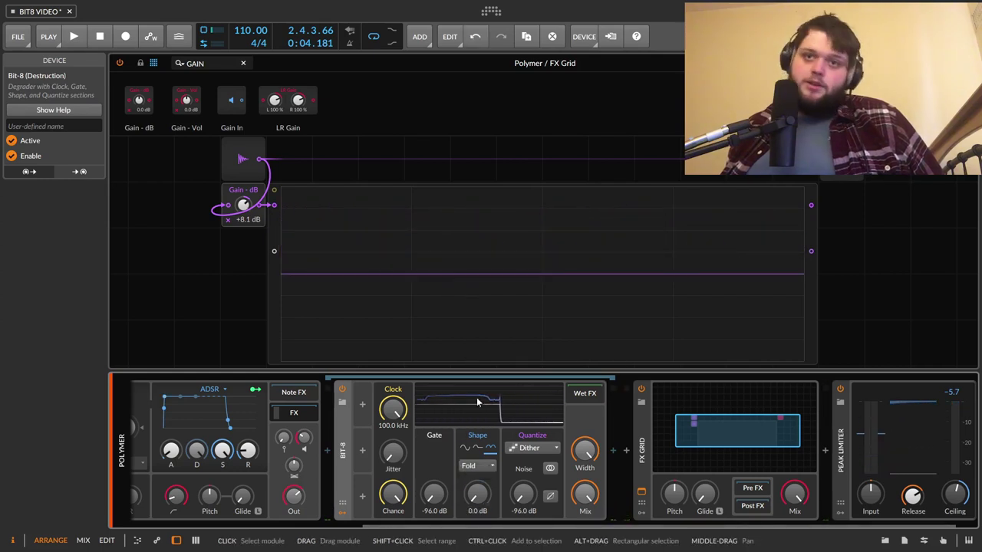
Set the Shape clip mode to Wrap with rectification off, raise the Drive to +4.3 dB, and adjust the Peak Limiter's Ceiling to about -17.9 dB.
{"action": "left_click", "coordinate": [478, 465]}
{"action": "left_click", "coordinate": [494, 451]}
{"action": "key", "text": "Down"}
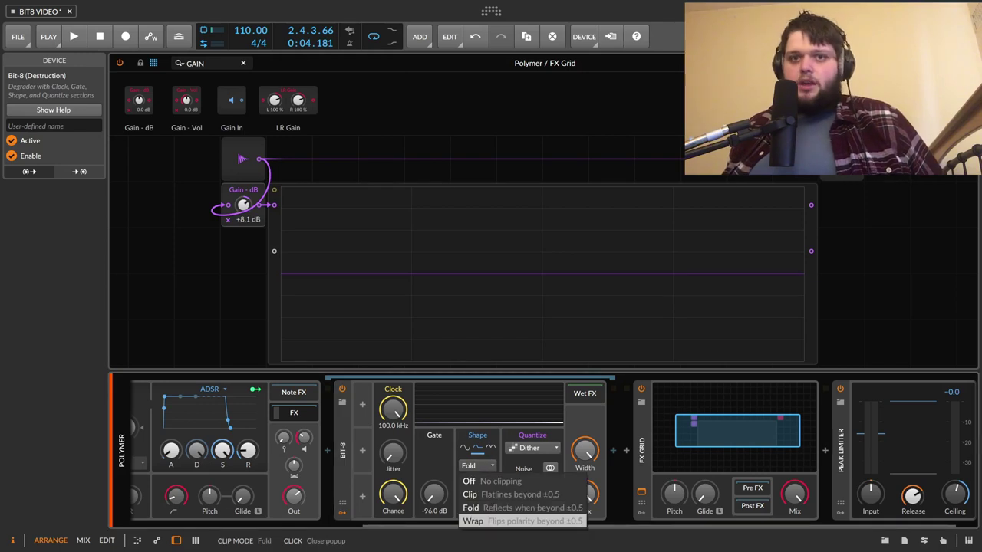
{"action": "left_click", "coordinate": [472, 522]}
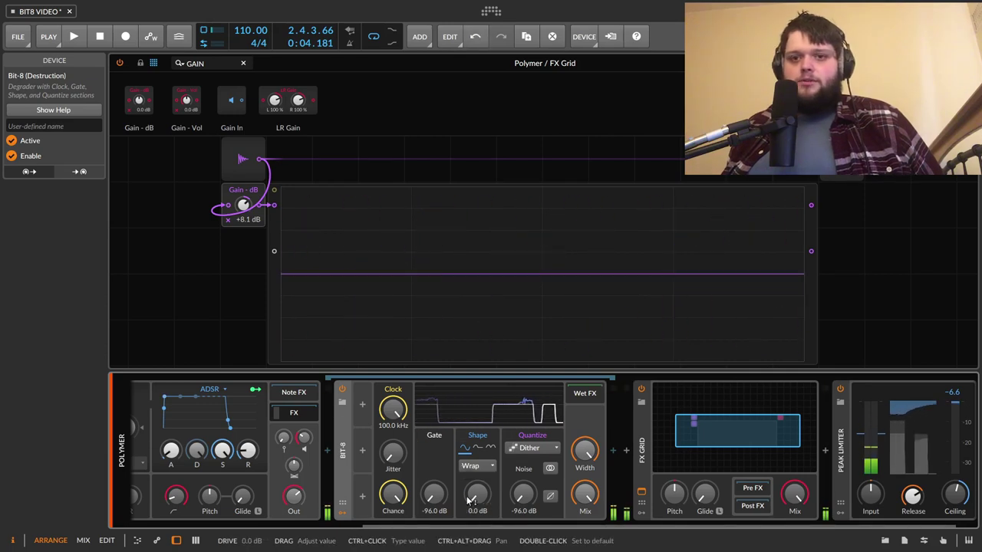
{"action": "mouse_move", "coordinate": [469, 501]}
{"action": "left_mouse_down"}
{"action": "mouse_move", "coordinate": [470, 419]}
{"action": "mouse_move", "coordinate": [470, 485]}
{"action": "left_mouse_up"}
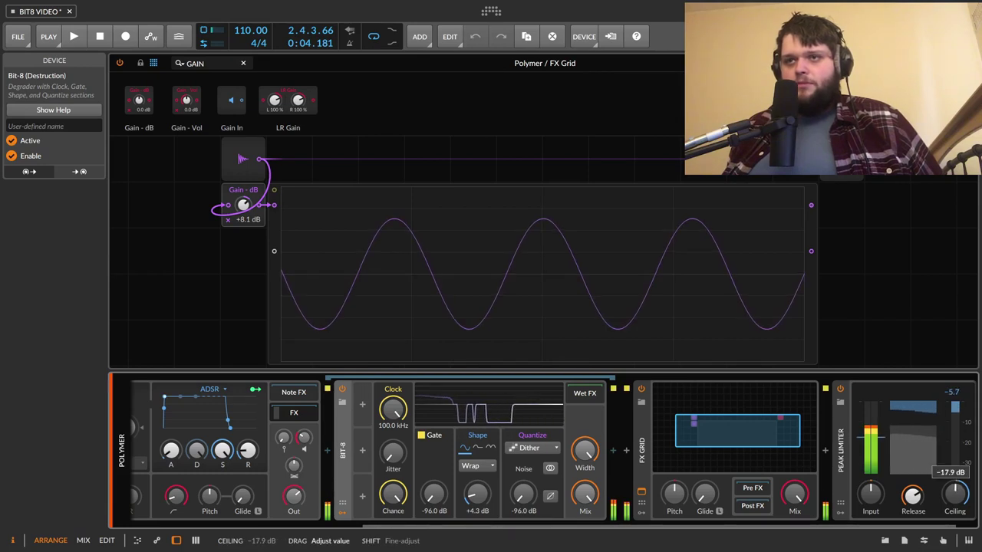
{"action": "left_click_drag", "start_coordinate": [955, 493], "coordinate": [956, 493]}
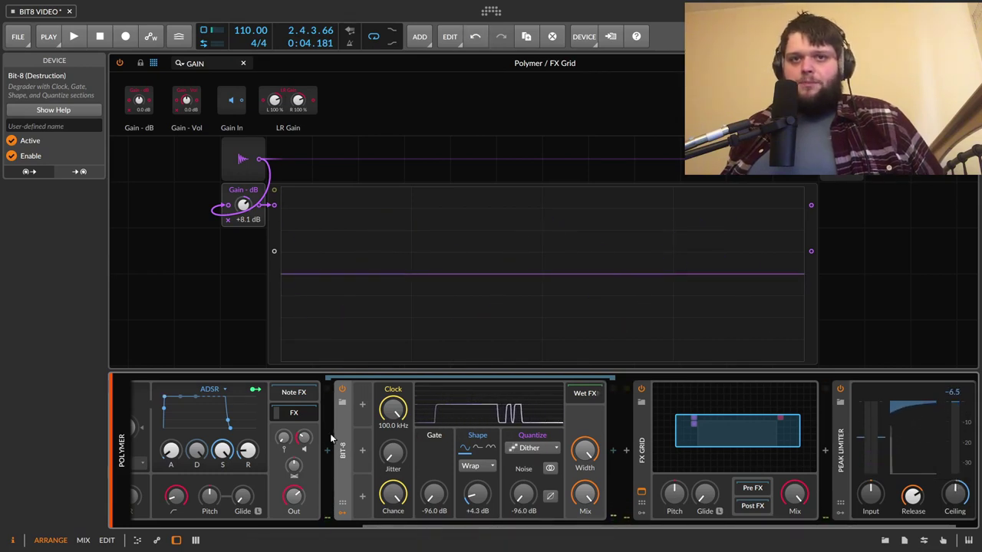
Try Wrap mode without rectification at Drive values of +10.8 dB, +6.3 dB and +7.9 dB.
{"action": "scroll", "coordinate": [474, 495], "scroll_direction": "up", "scroll_amount": 5}
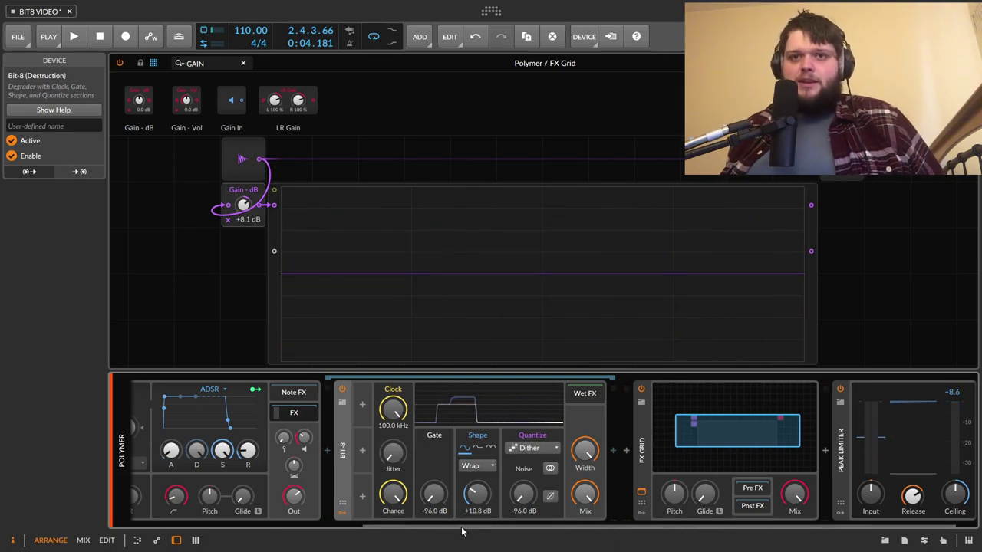
{"action": "left_click_drag", "start_coordinate": [483, 501], "coordinate": [484, 521]}
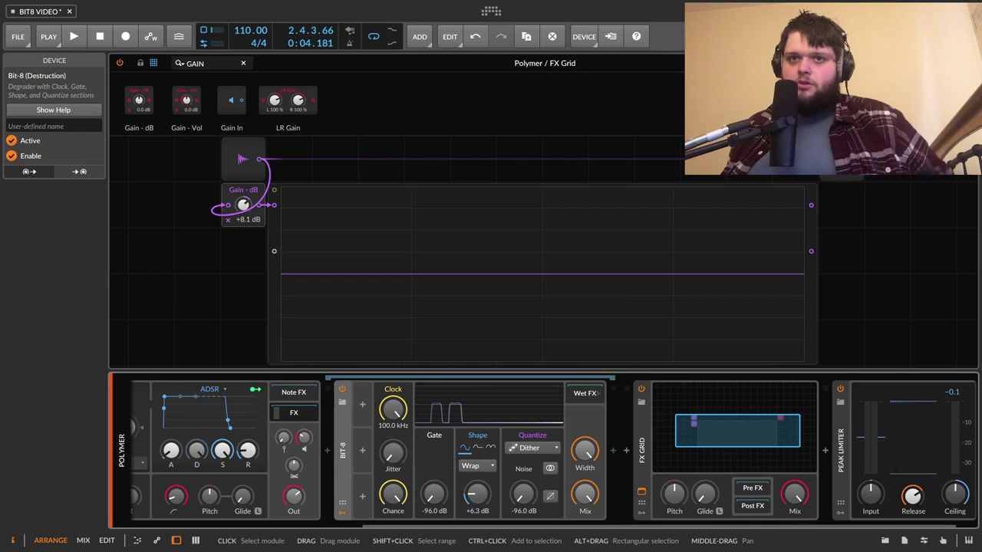
{"action": "left_click_drag", "start_coordinate": [477, 495], "coordinate": [476, 489]}
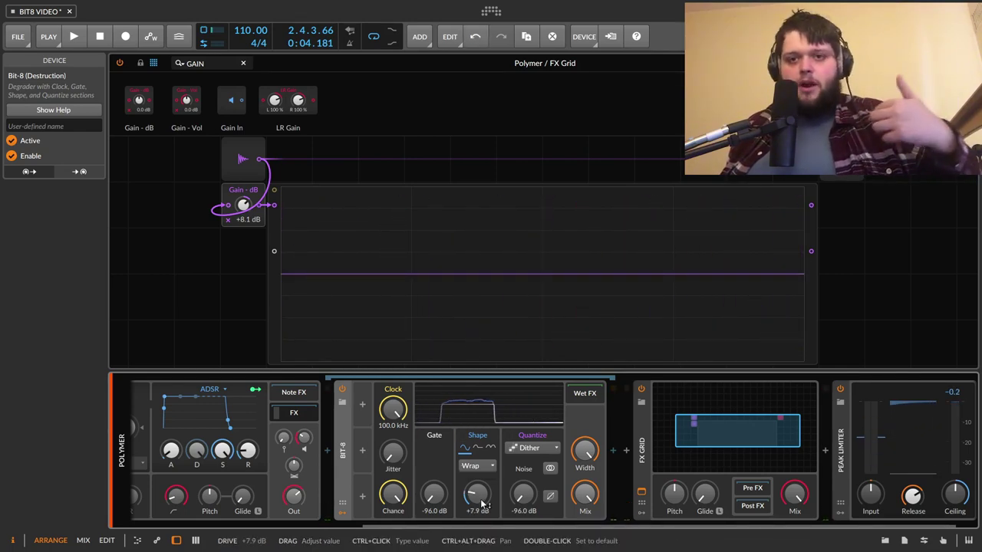
Compare half and full rectification in Wrap mode while sweeping the Drive, using +6.5 dB for both, and reset it to 0.0 dB with Full selected.
{"action": "left_click", "coordinate": [481, 451]}
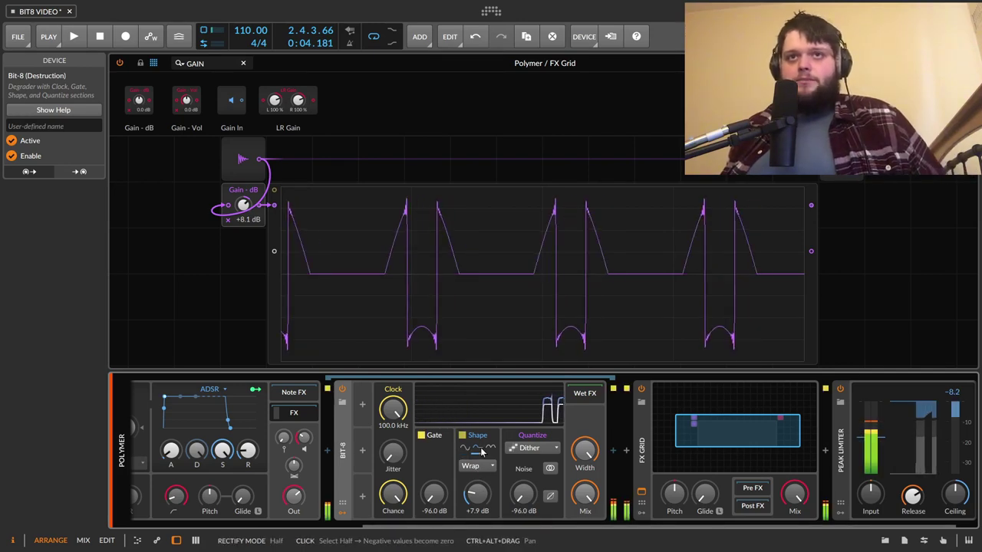
{"action": "left_click", "coordinate": [497, 451]}
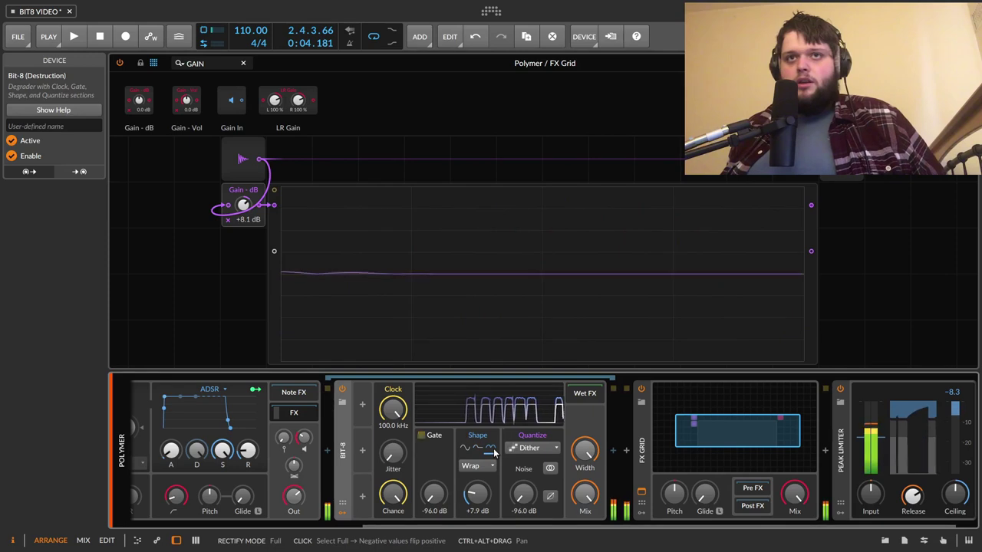
{"action": "left_click_drag", "start_coordinate": [477, 495], "coordinate": [477, 551]}
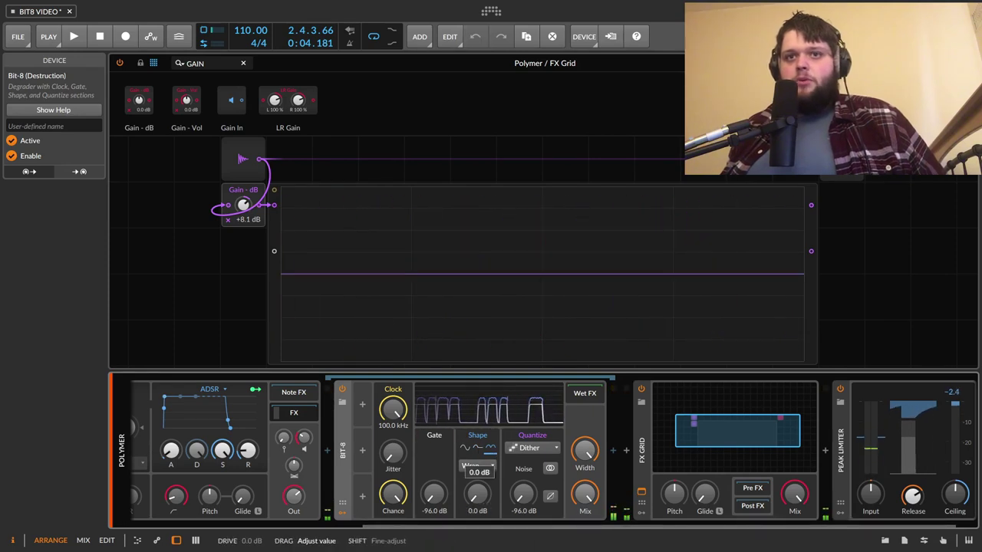
{"action": "left_click_drag", "start_coordinate": [477, 495], "coordinate": [476, 447]}
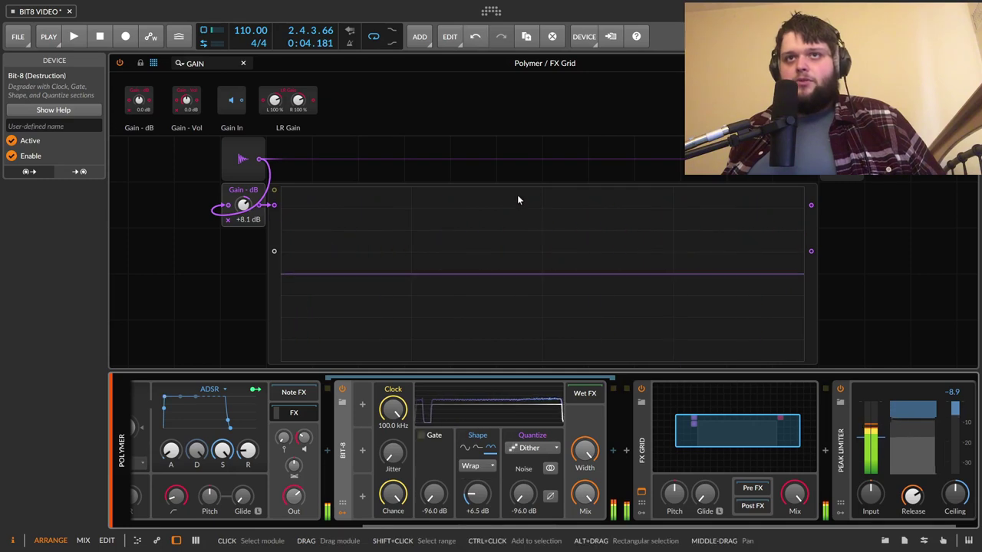
{"action": "left_click", "coordinate": [478, 450]}
{"action": "left_click", "coordinate": [490, 448]}
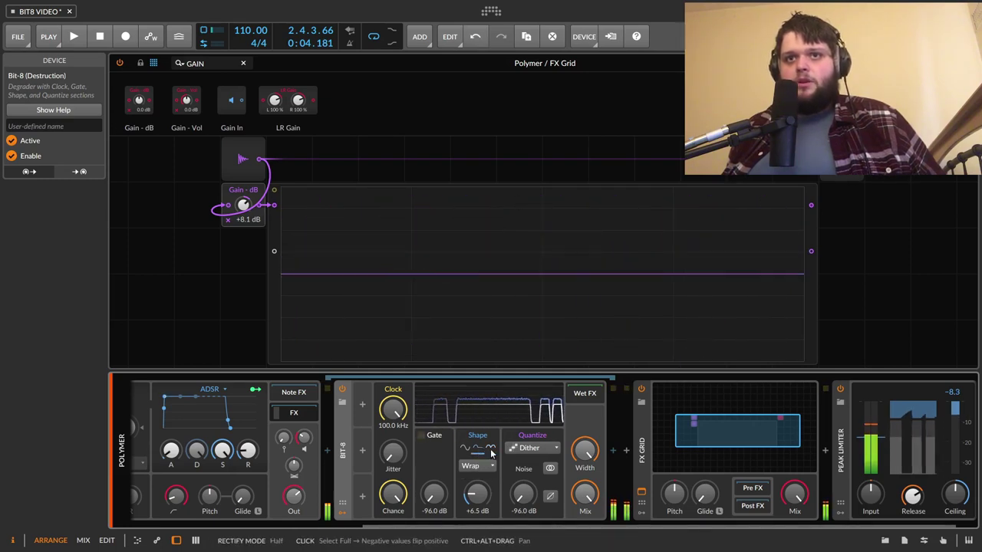
{"action": "left_click_drag", "start_coordinate": [477, 495], "coordinate": [491, 521]}
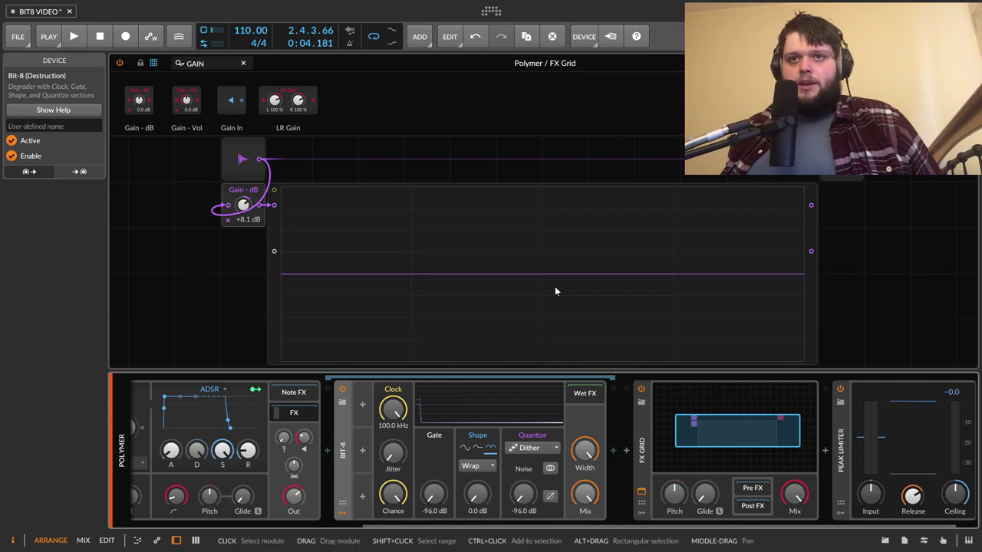
Set the Shape clip mode to Off and turn rectification off, keeping the Clock at 100.0 kHz.
{"action": "mouse_move", "coordinate": [398, 413]}
{"action": "left_mouse_down"}
{"action": "mouse_move", "coordinate": [398, 446]}
{"action": "mouse_move", "coordinate": [398, 414]}
{"action": "left_mouse_up"}
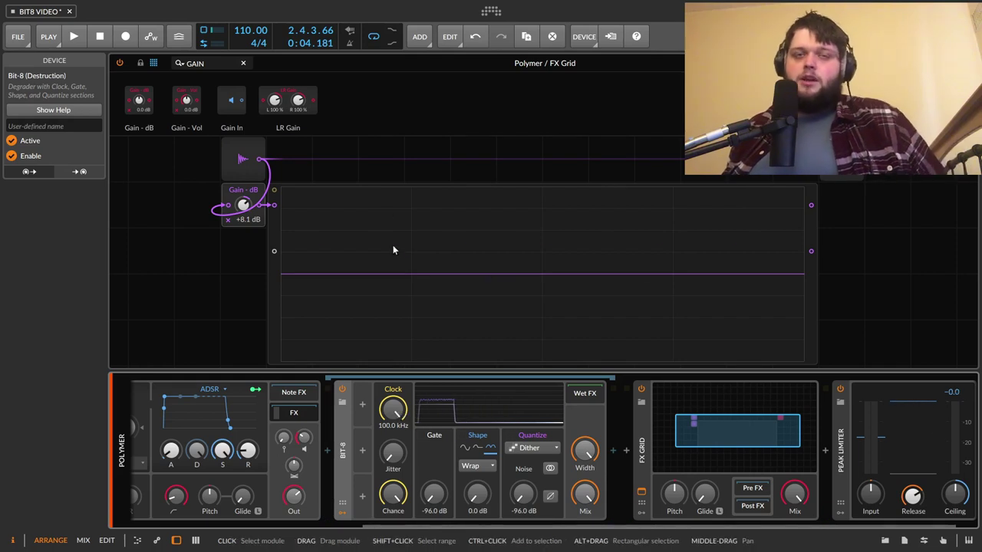
{"action": "left_click", "coordinate": [469, 466]}
{"action": "left_click", "coordinate": [472, 419]}
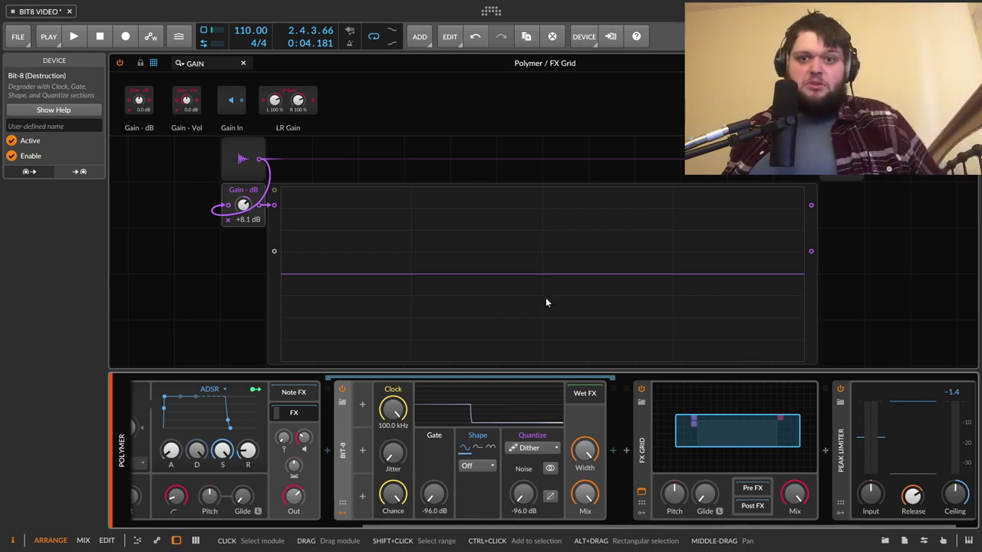
Lower the Clock frequency in stages through 37.0 kHz, 6.82 kHz, 3.58 kHz and 1.65 kHz down to 363 Hz.
{"action": "mouse_move", "coordinate": [396, 414]}
{"action": "left_mouse_down"}
{"action": "mouse_move", "coordinate": [396, 426]}
{"action": "mouse_move", "coordinate": [396, 414]}
{"action": "left_mouse_up"}
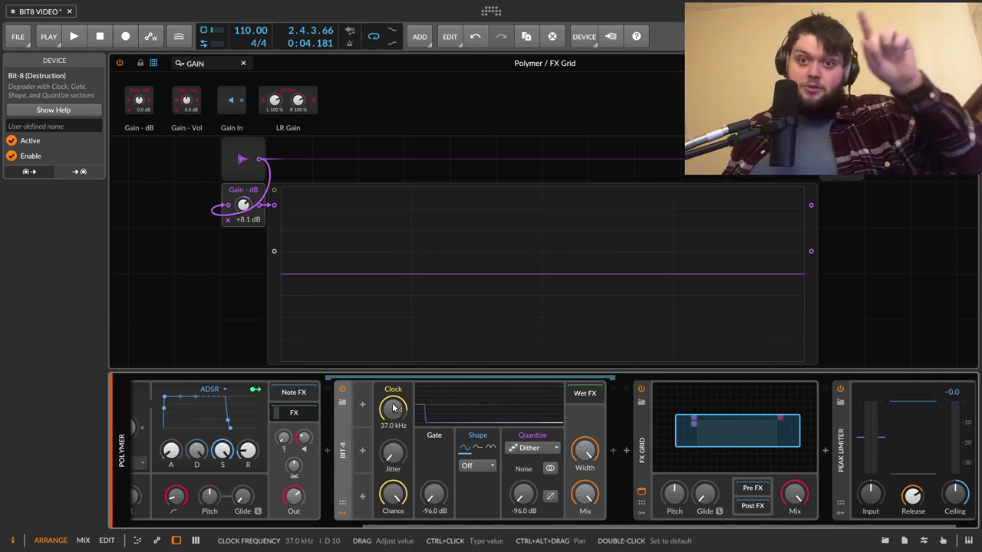
{"action": "left_click_drag", "start_coordinate": [390, 422], "coordinate": [390, 436]}
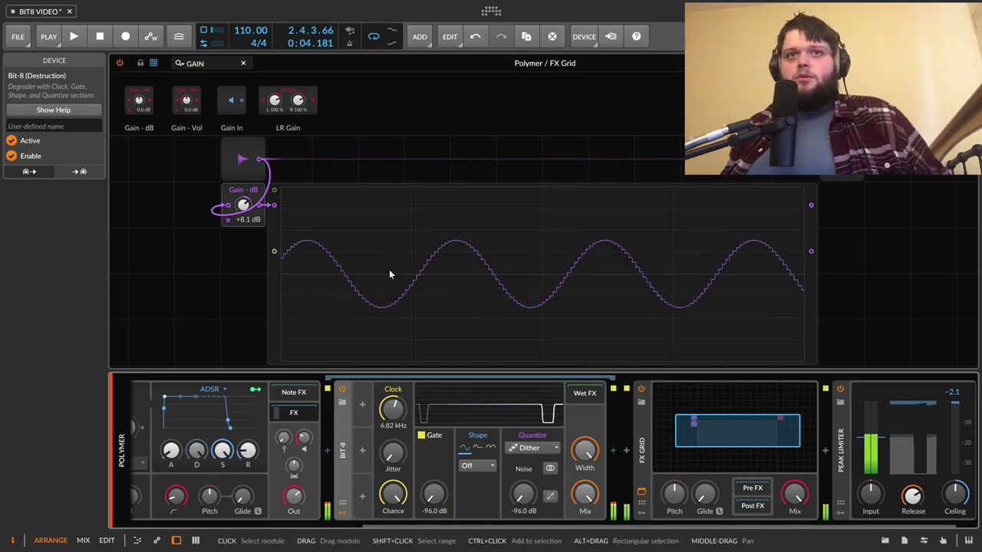
{"action": "left_click_drag", "start_coordinate": [391, 411], "coordinate": [391, 414]}
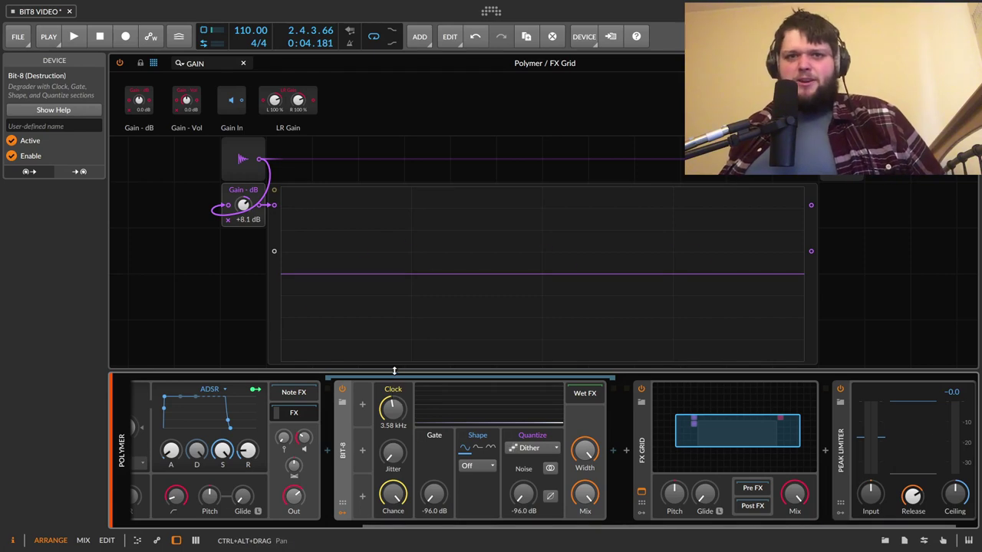
{"action": "left_click_drag", "start_coordinate": [393, 411], "coordinate": [392, 445]}
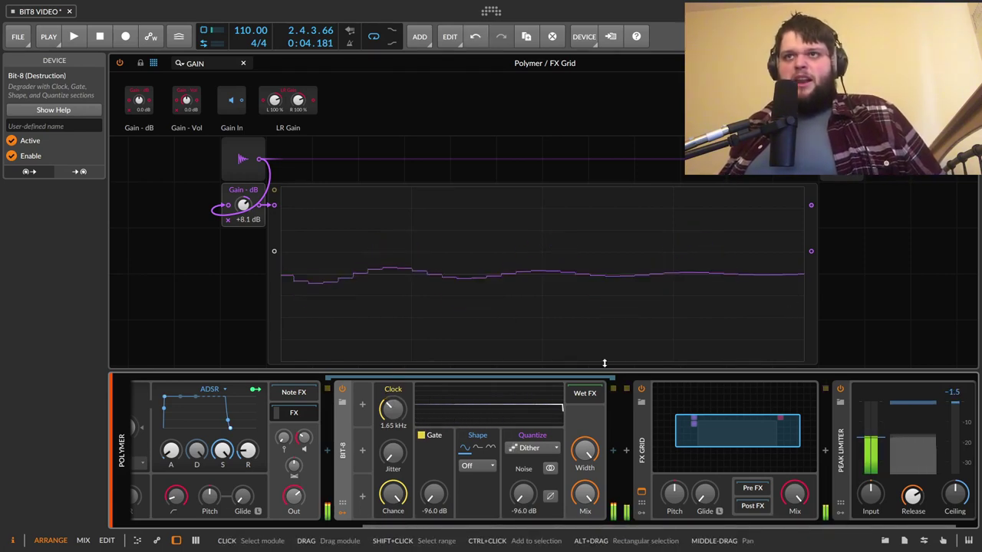
{"action": "left_click_drag", "start_coordinate": [401, 427], "coordinate": [400, 455]}
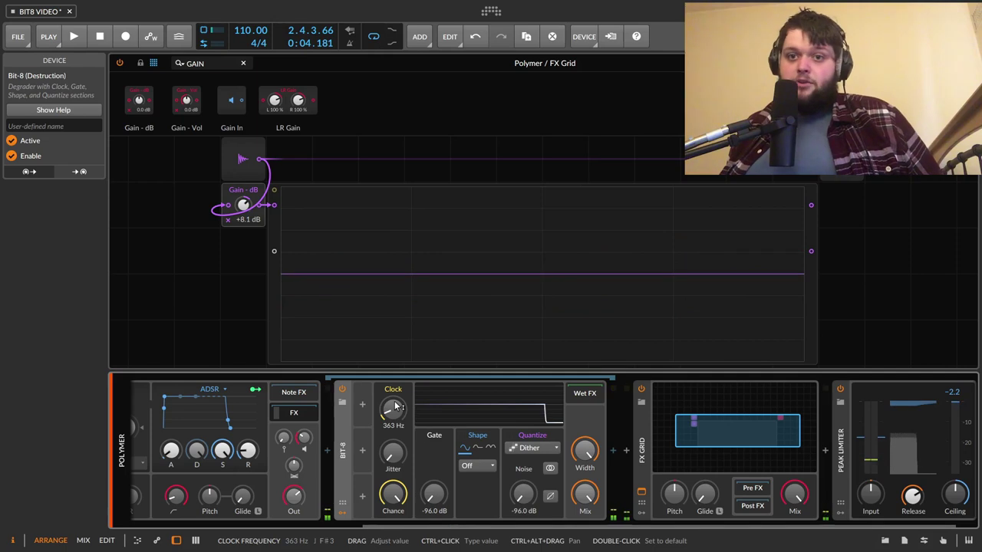
Sweep the Clock frequency up and down from its low setting and bring it to 20.9 kHz.
{"action": "left_click_drag", "start_coordinate": [396, 407], "coordinate": [495, 270]}
{"action": "left_click_drag", "start_coordinate": [392, 410], "coordinate": [395, 468]}
{"action": "left_click_drag", "start_coordinate": [408, 400], "coordinate": [407, 389]}
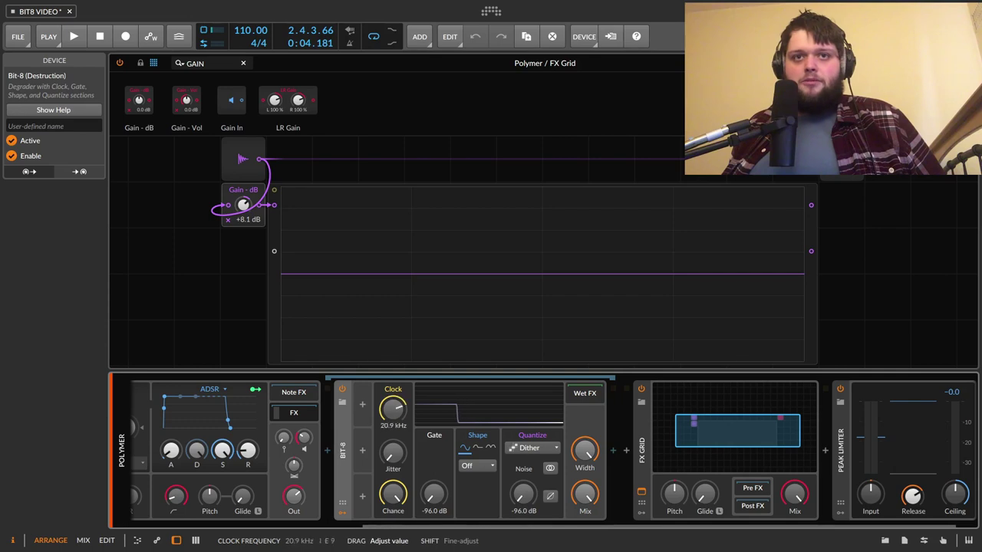
Demonstrate Clock Jitter at 66.4 % with the Clock at 13.0 kHz, 5.19 kHz and 2.65 kHz, and reset Jitter to zero and Clock to 100.0 kHz.
{"action": "left_click_drag", "start_coordinate": [393, 453], "coordinate": [392, 420]}
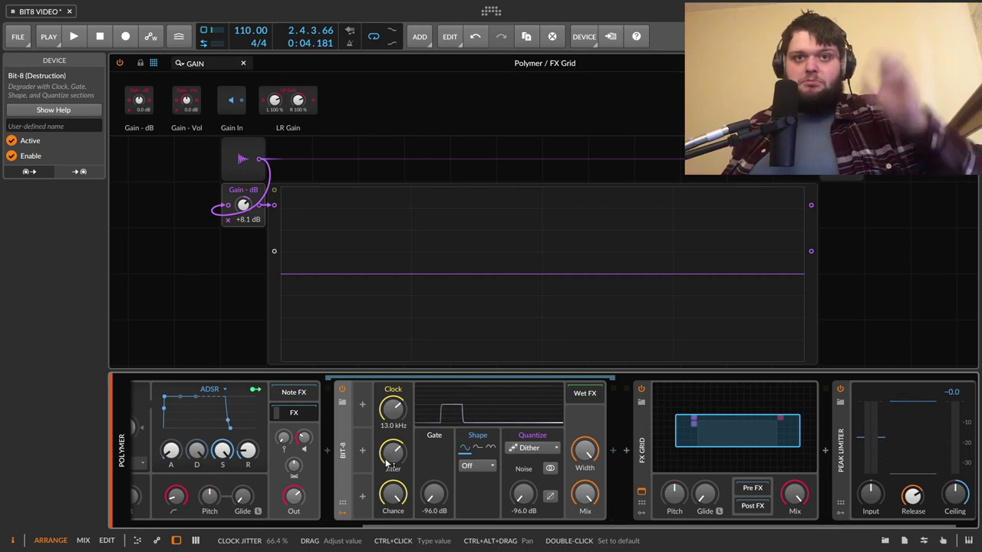
{"action": "left_click_drag", "start_coordinate": [393, 409], "coordinate": [393, 419]}
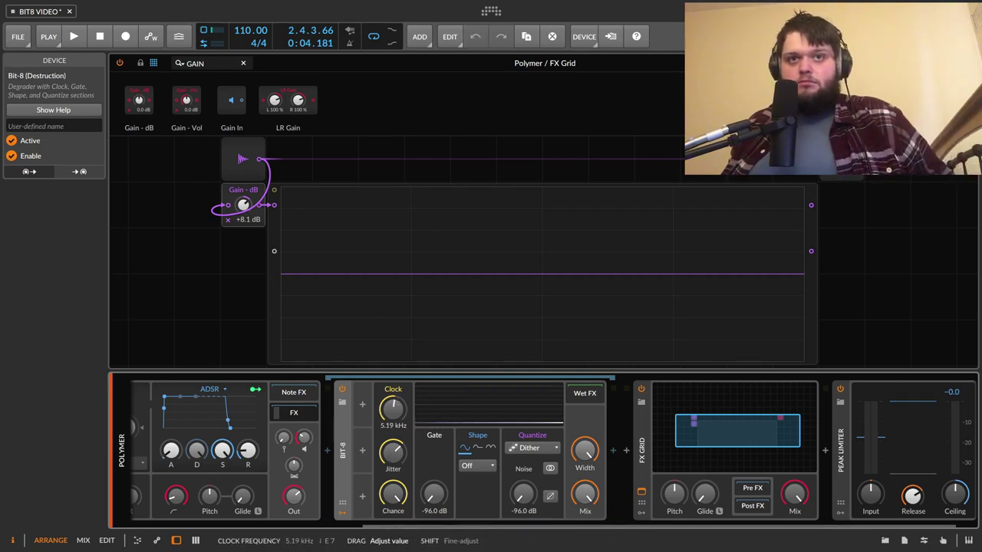
{"action": "left_click_drag", "start_coordinate": [393, 409], "coordinate": [388, 442]}
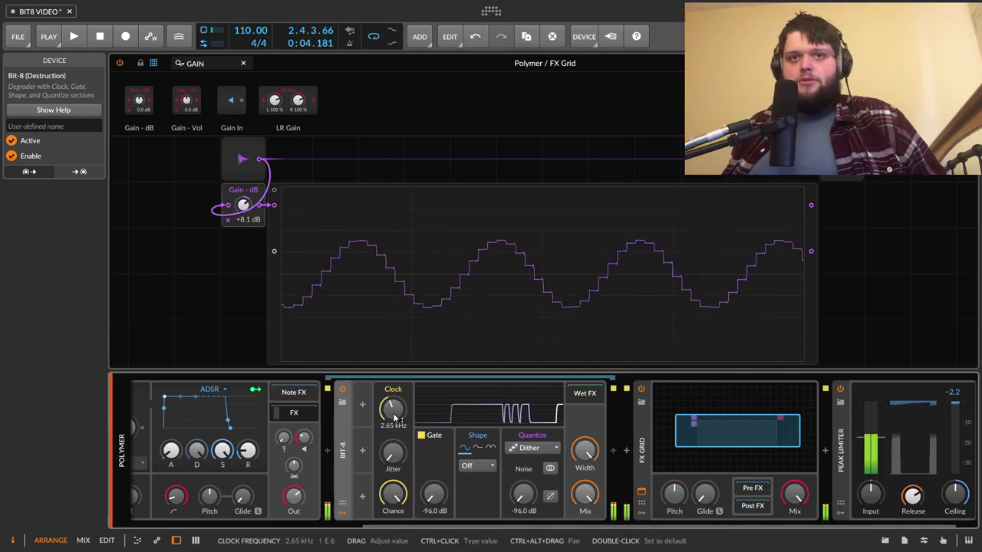
{"action": "left_click_drag", "start_coordinate": [393, 453], "coordinate": [392, 370]}
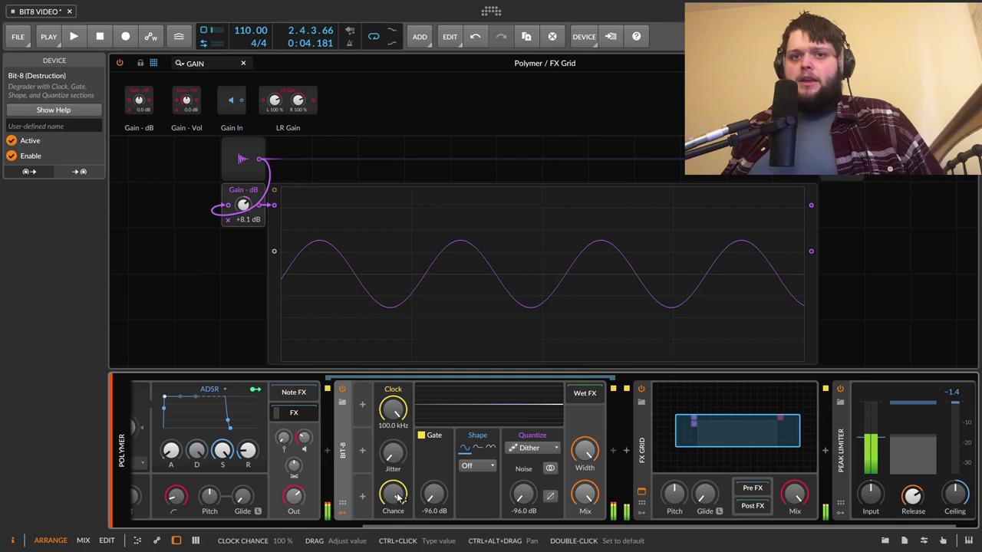
Lower the Clock Chance to 72.0 % and consult Bit-8's help for its parameter description.
{"action": "left_click_drag", "start_coordinate": [398, 497], "coordinate": [397, 513]}
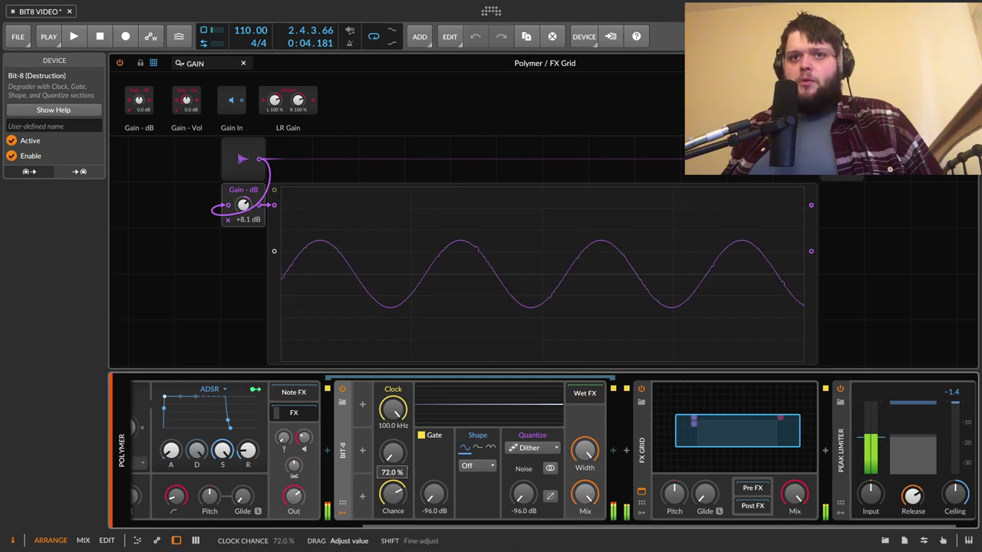
{"action": "key", "text": "F1"}
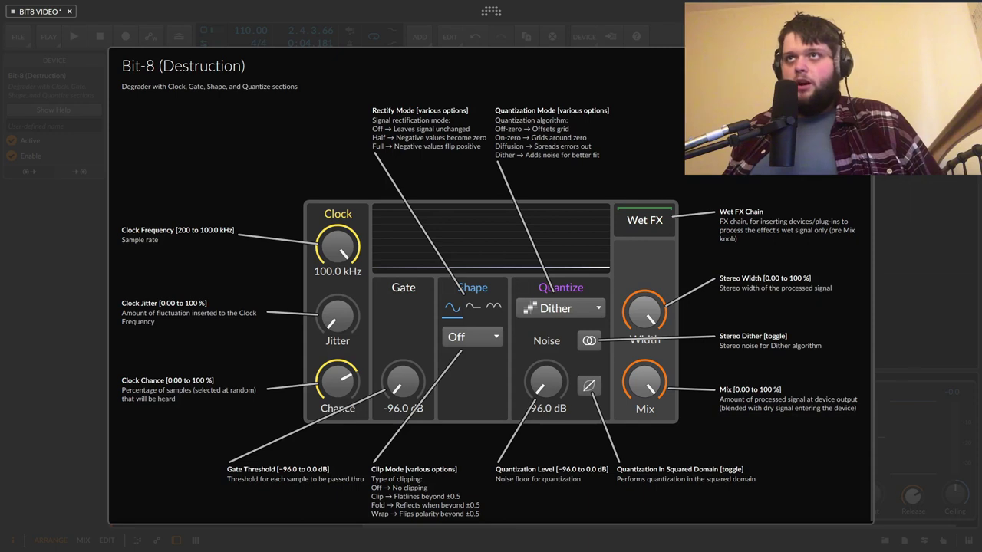
{"action": "key", "text": "F1"}
Lower the Clock Chance through 62.8 % and 46.0 % to 23.2 %, and restore it to 100 %.
{"action": "mouse_move", "coordinate": [393, 491]}
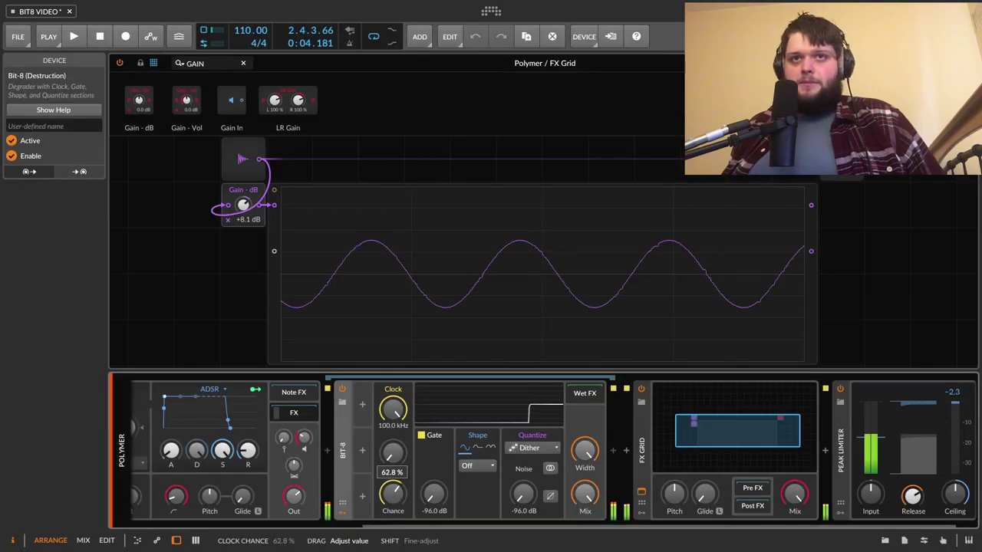
{"action": "left_click_drag", "start_coordinate": [393, 493], "coordinate": [405, 493]}
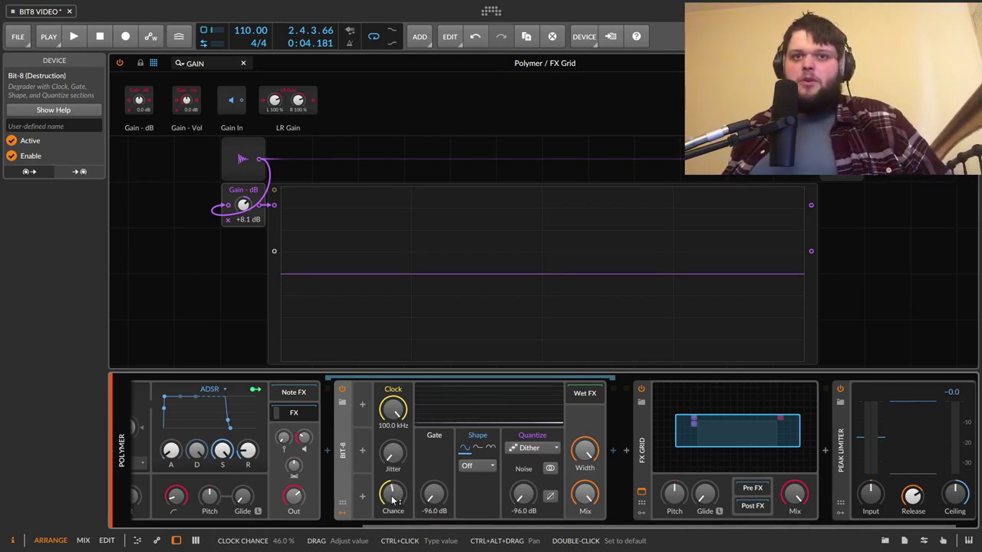
{"action": "left_click_drag", "start_coordinate": [392, 501], "coordinate": [393, 522]}
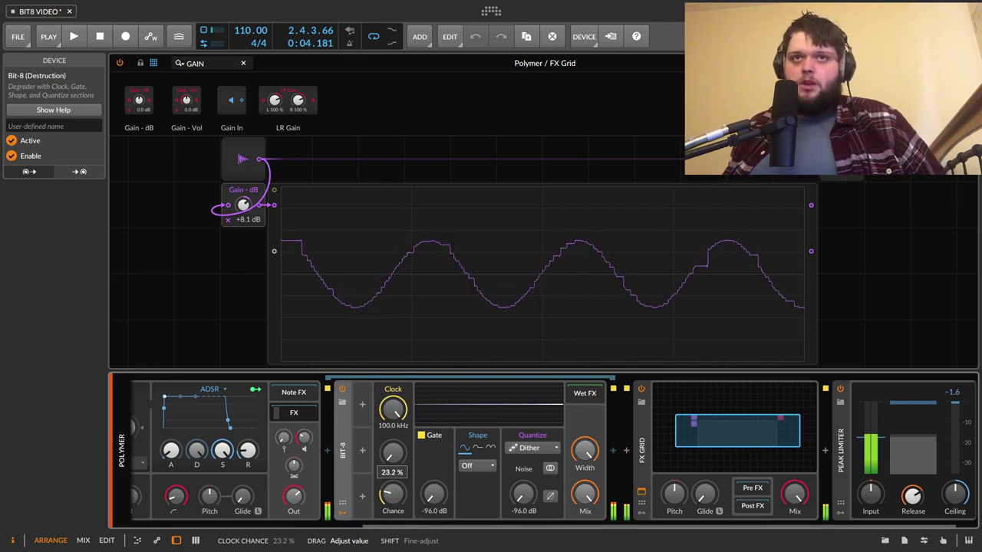
{"action": "left_click_drag", "start_coordinate": [393, 522], "coordinate": [393, 499]}
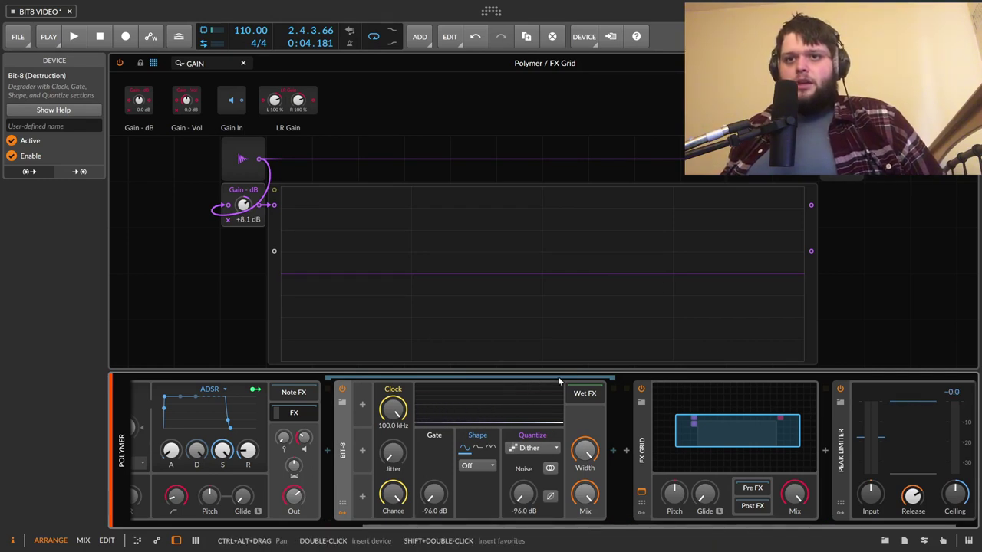
Set the Quantize mode to Off-zero and raise the quantization level to -13.4 dB, keeping the Clock at 100.0 kHz.
{"action": "left_click", "coordinate": [536, 445]}
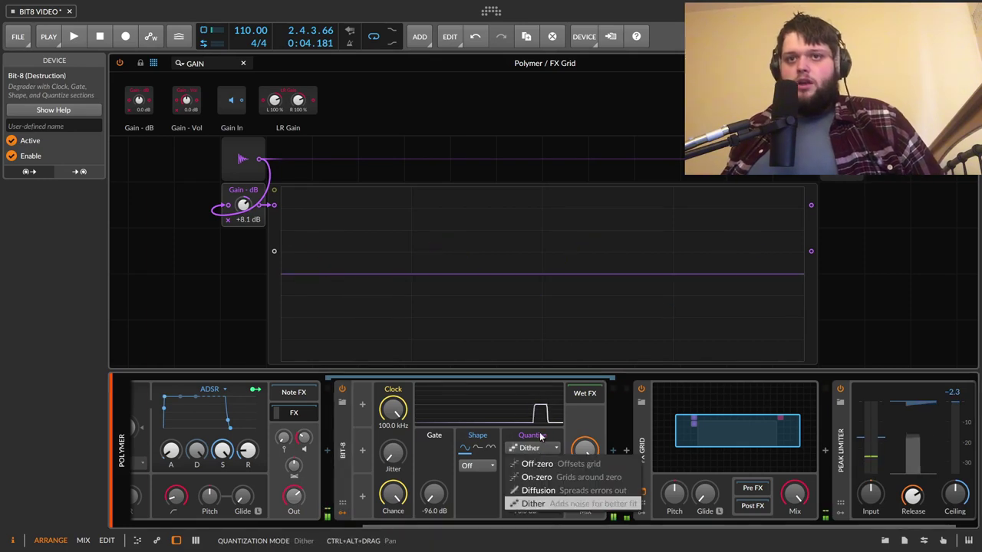
{"action": "left_click", "coordinate": [578, 464]}
{"action": "left_click_drag", "start_coordinate": [523, 495], "coordinate": [523, 525]}
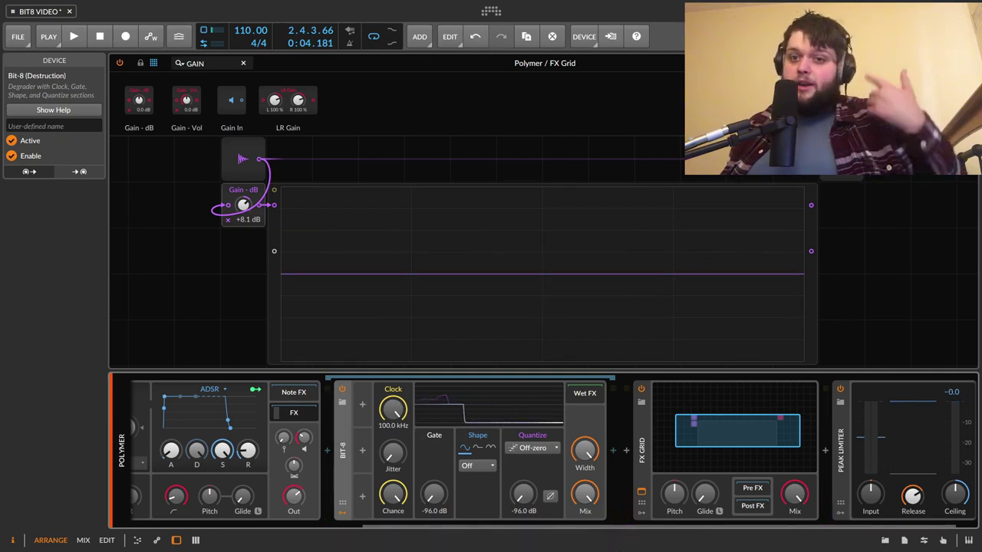
{"action": "left_click_drag", "start_coordinate": [393, 410], "coordinate": [391, 383]}
{"action": "left_click_drag", "start_coordinate": [523, 495], "coordinate": [523, 452]}
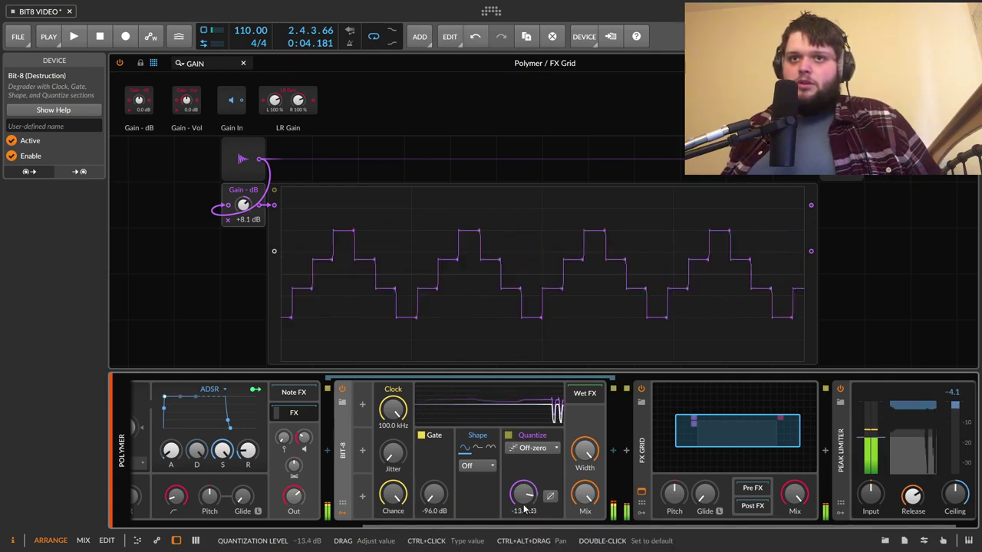
Compare the On-zero and Off-zero Quantize modes in Bit-8, and leave the mode on On-zero.
{"action": "left_click", "coordinate": [535, 450]}
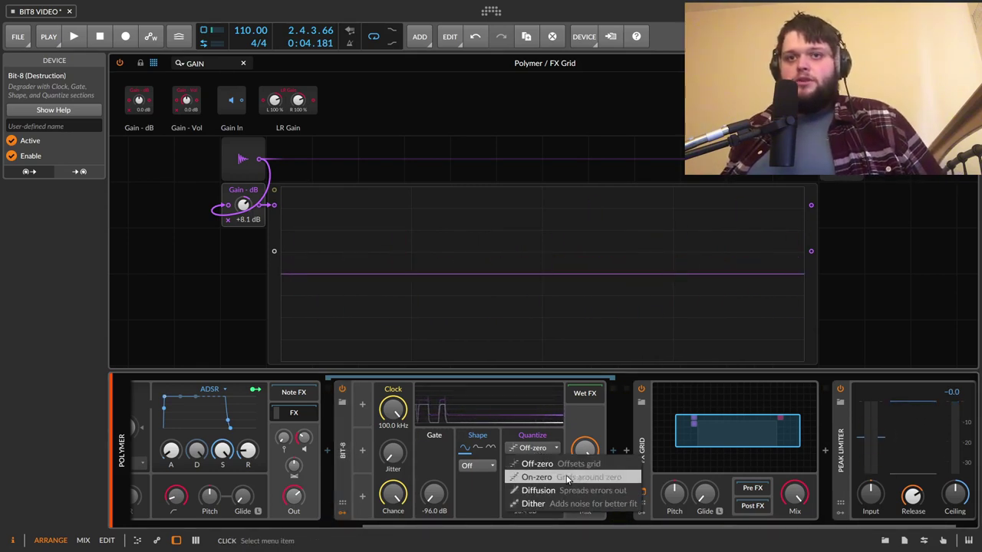
{"action": "left_click", "coordinate": [566, 479]}
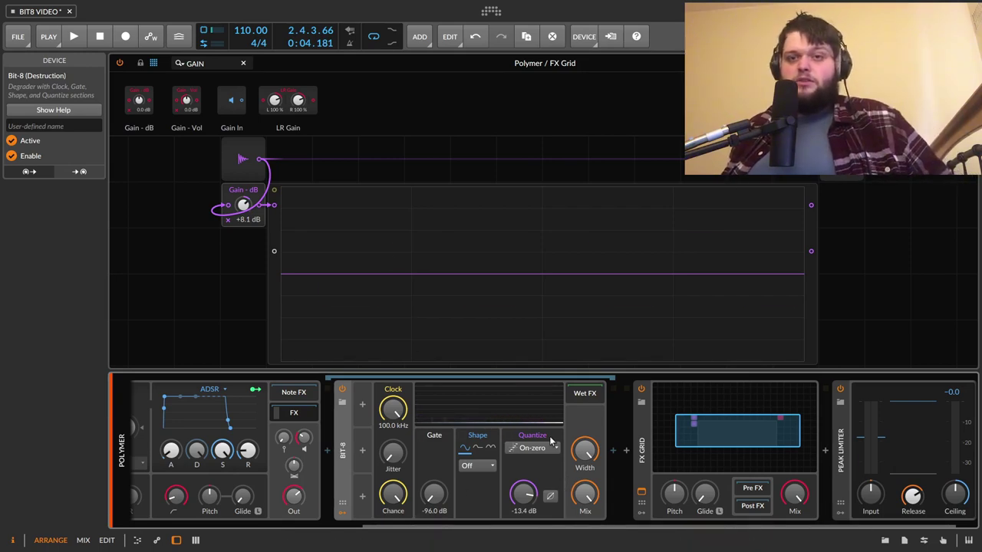
{"action": "left_click", "coordinate": [530, 449]}
{"action": "left_click", "coordinate": [539, 464]}
{"action": "left_click", "coordinate": [529, 449]}
{"action": "left_click", "coordinate": [537, 477]}
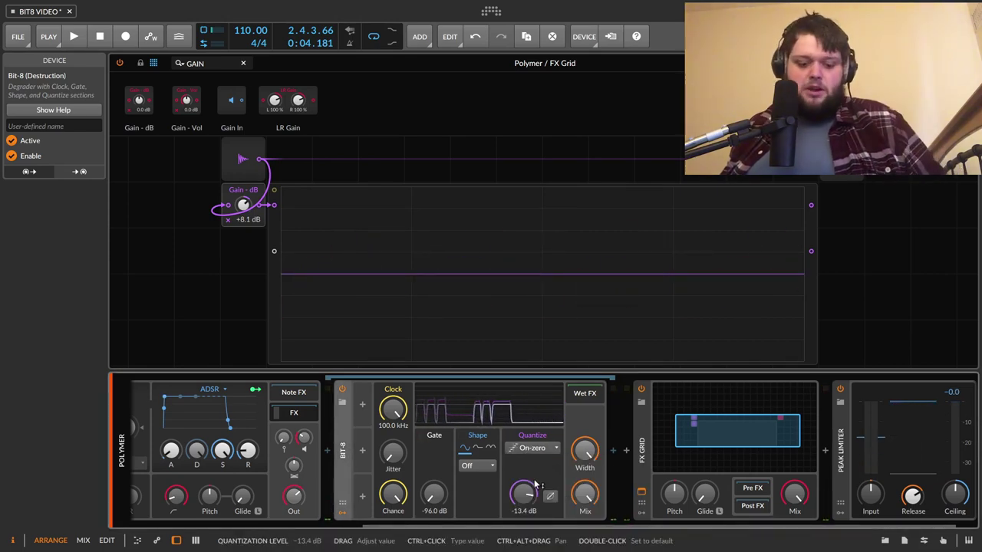
Consult Bit-8's help for the quantization modes and set the Quantize mode to Diffusion.
{"action": "key", "text": "F1"}
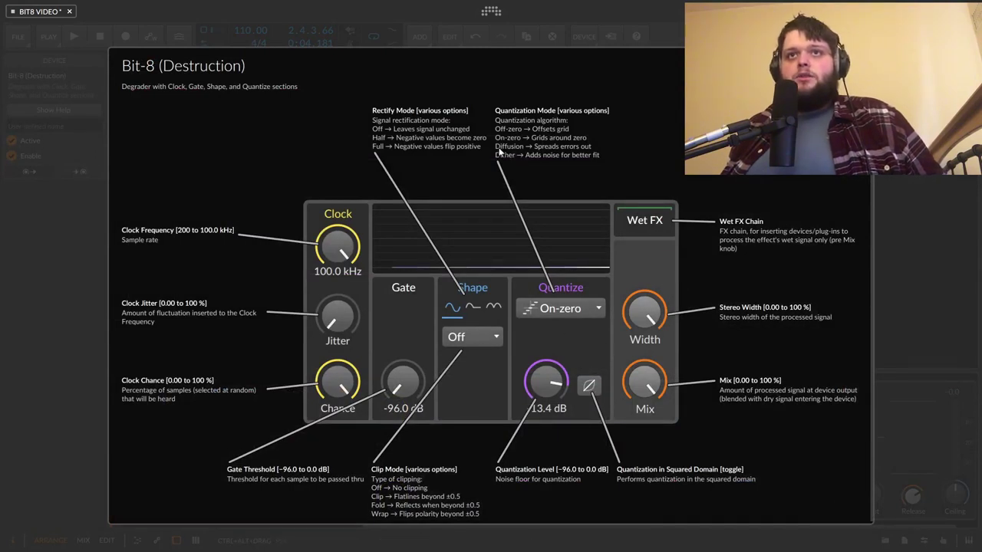
{"action": "left_click", "coordinate": [547, 308]}
{"action": "left_click", "coordinate": [560, 359]}
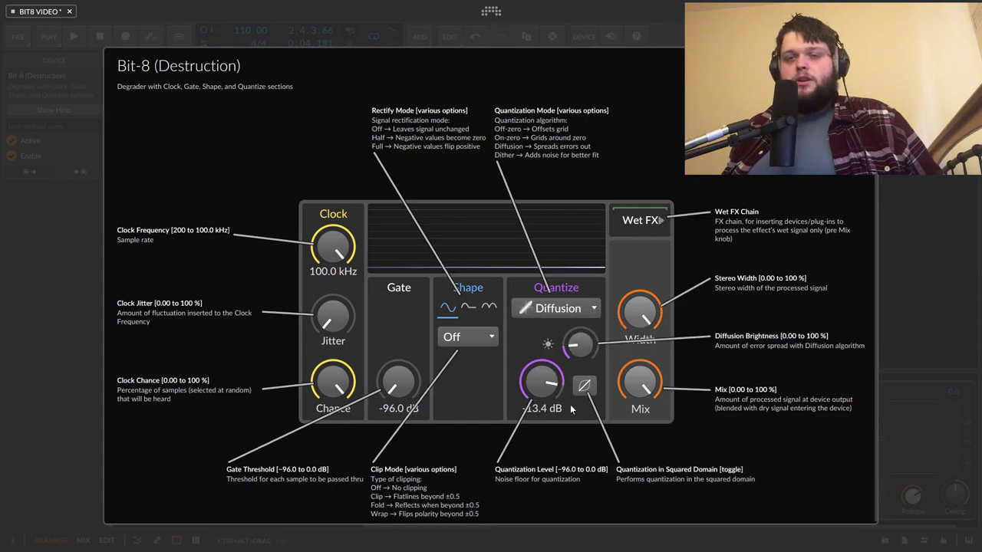
{"action": "left_click", "coordinate": [606, 521]}
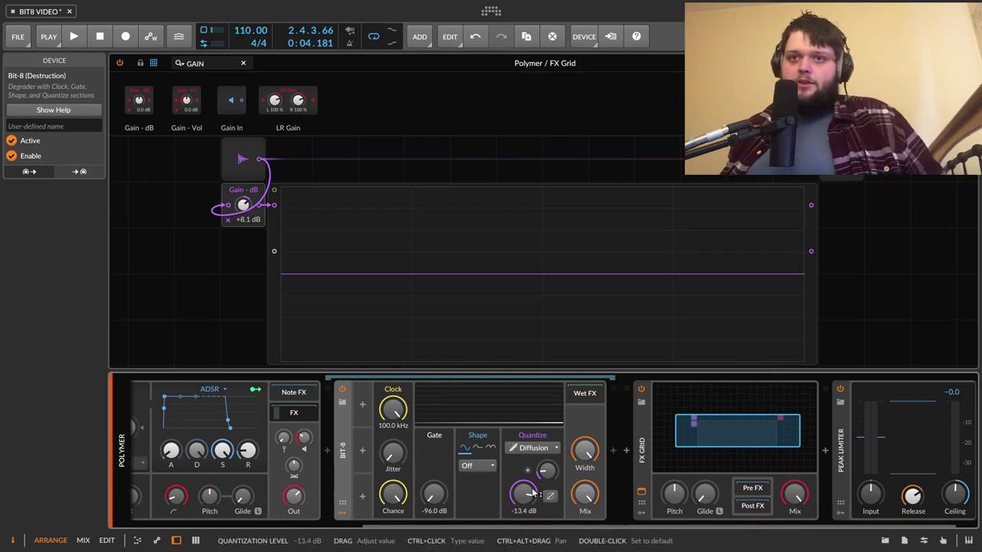
Demonstrate Diffusion at quantization levels of -48.4 dB, -22.7 dB and -14.2 dB.
{"action": "left_click_drag", "start_coordinate": [524, 495], "coordinate": [524, 537]}
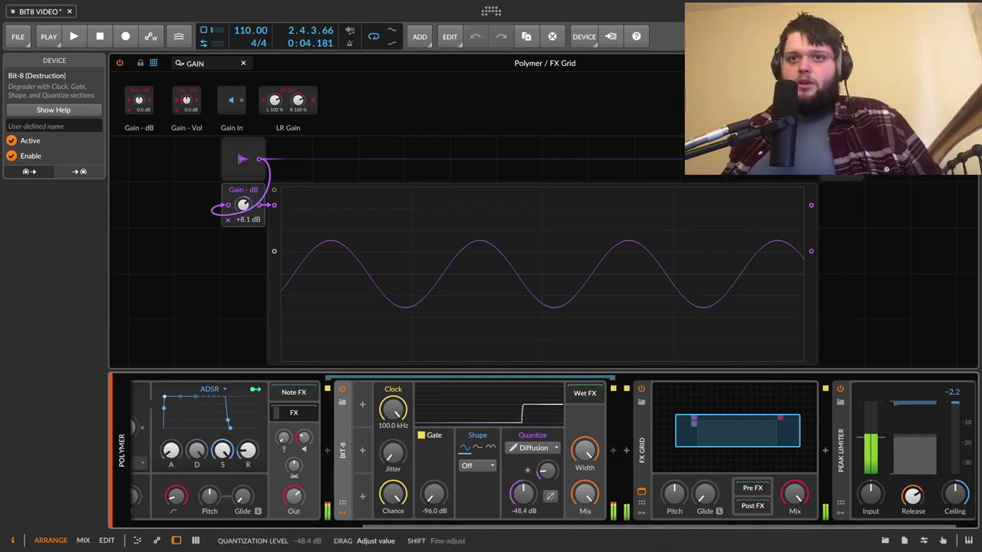
{"action": "left_click_drag", "start_coordinate": [524, 495], "coordinate": [524, 486]}
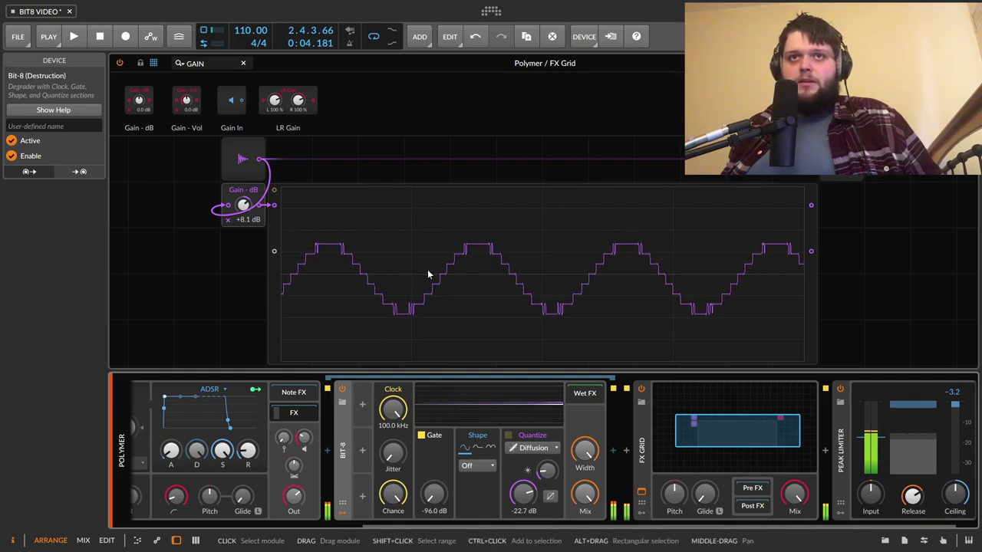
{"action": "left_click_drag", "start_coordinate": [524, 494], "coordinate": [527, 497]}
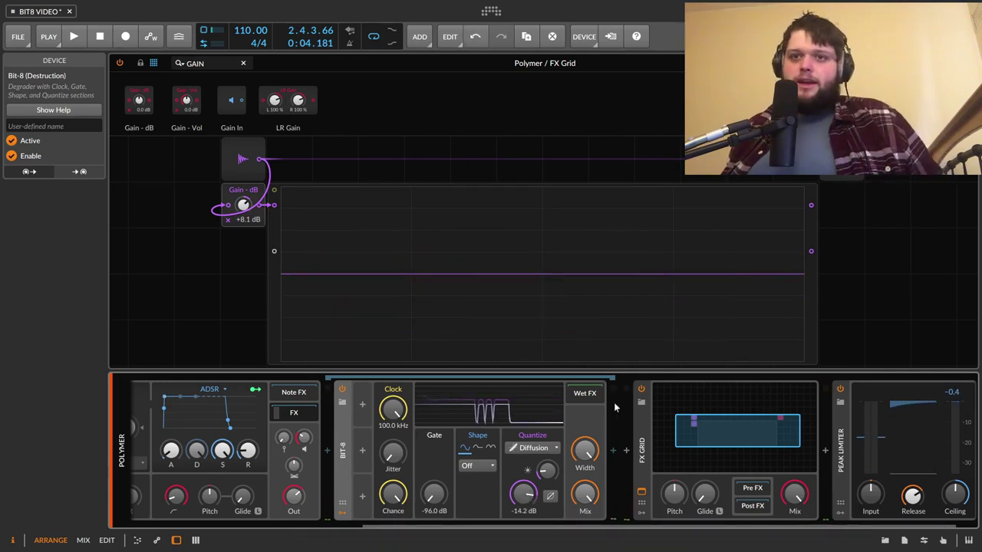
Sweep the Diffusion Brightness through 16.4 % to 0.00 %, and lower the quantization level to -96.0 dB.
{"action": "mouse_move", "coordinate": [546, 472]}
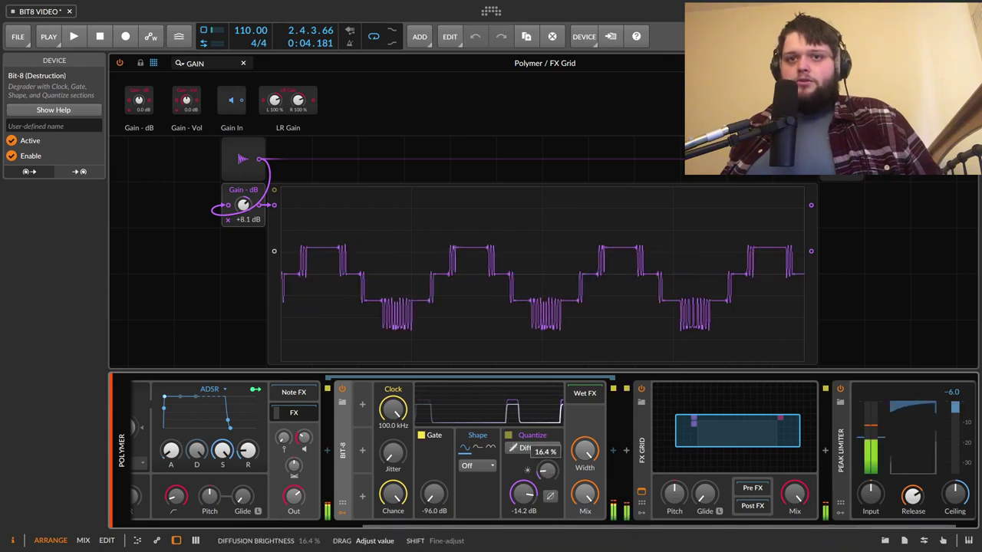
{"action": "left_click_drag", "start_coordinate": [546, 471], "coordinate": [546, 423]}
{"action": "left_click_drag", "start_coordinate": [524, 495], "coordinate": [547, 527]}
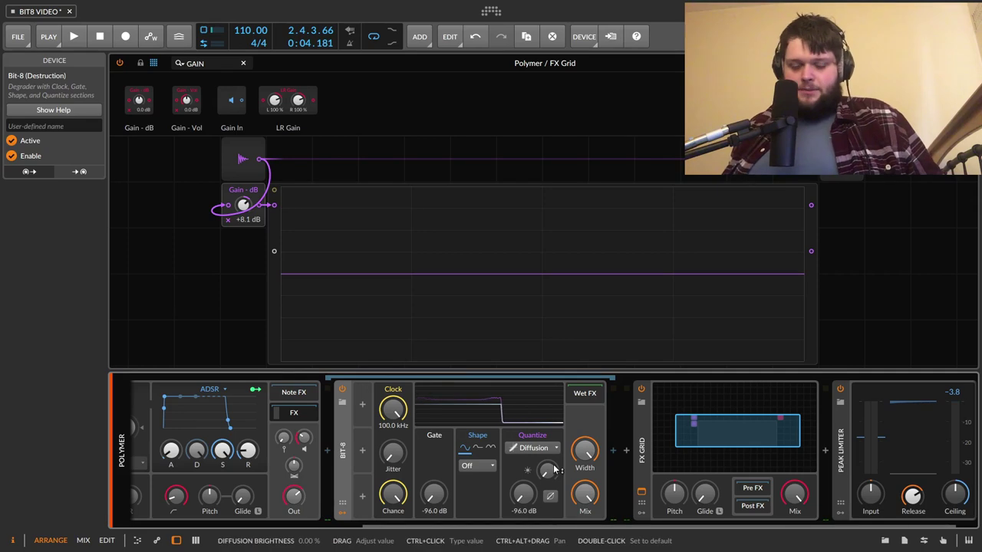
Consult the help on squared-domain quantization, and enable that option in Off-zero mode with the level at -16.5 dB.
{"action": "key", "text": "F1"}
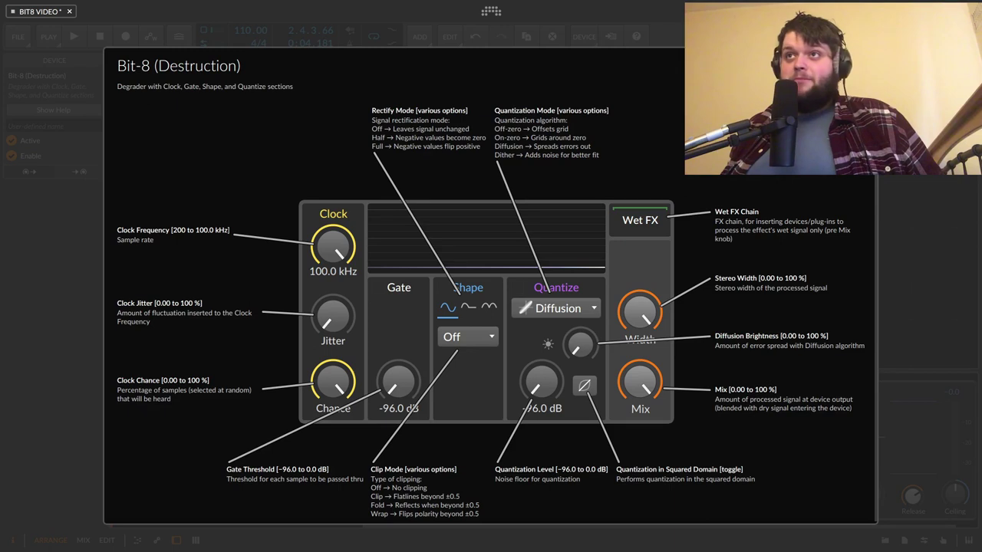
{"action": "key", "text": "Escape"}
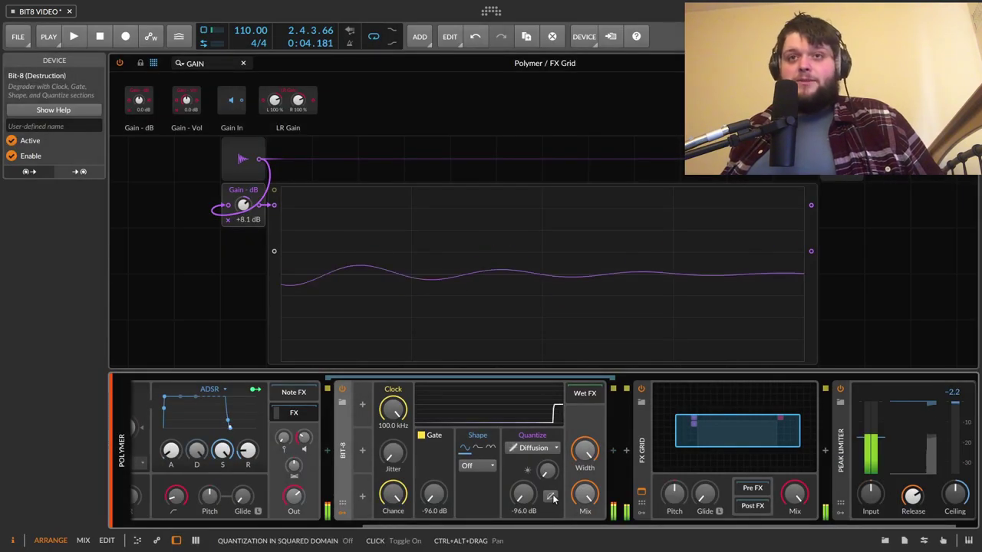
{"action": "left_click_drag", "start_coordinate": [522, 491], "coordinate": [522, 456]}
{"action": "left_click", "coordinate": [535, 448]}
{"action": "left_click", "coordinate": [537, 465]}
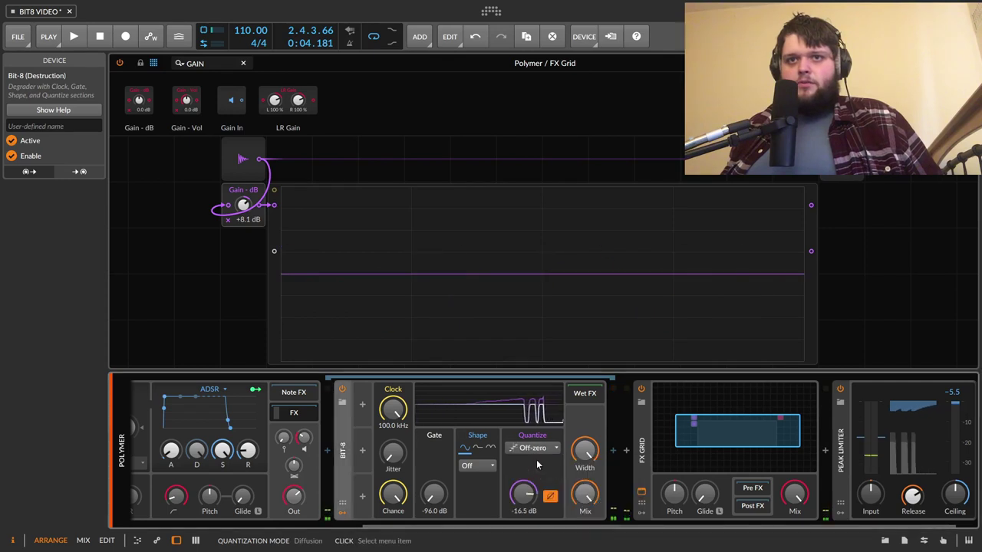
Raise the squared-domain quantization level through -14.6 dB to -11.1 dB, and switch the mode to On-zero.
{"action": "left_click_drag", "start_coordinate": [524, 493], "coordinate": [524, 491]}
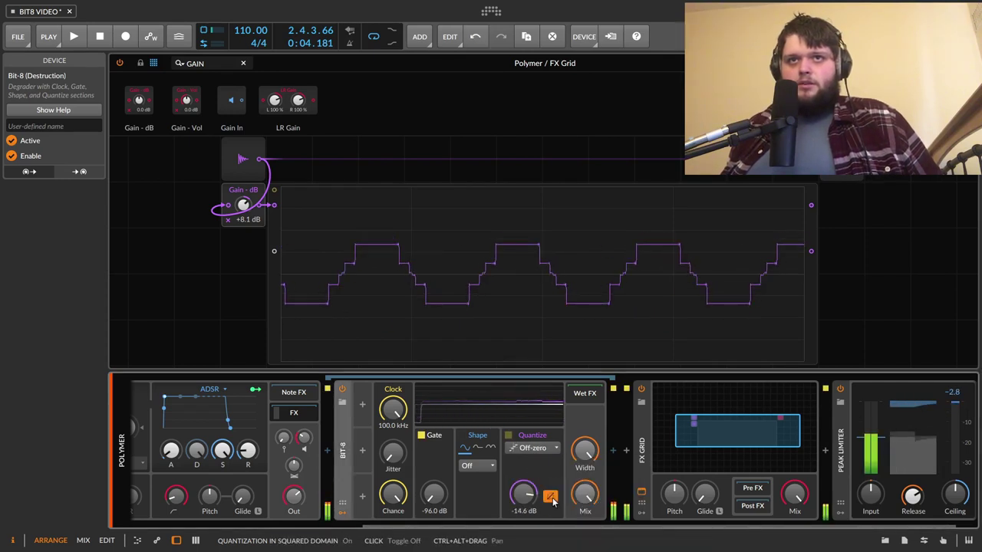
{"action": "mouse_move", "coordinate": [524, 495]}
{"action": "left_mouse_down"}
{"action": "mouse_move", "coordinate": [524, 476]}
{"action": "mouse_move", "coordinate": [524, 490]}
{"action": "left_mouse_up"}
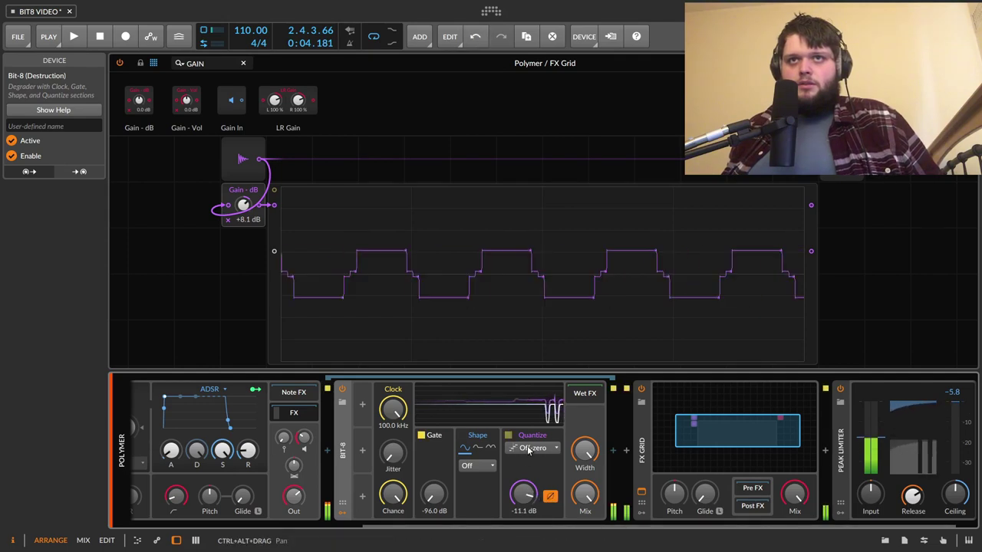
{"action": "left_click", "coordinate": [529, 449]}
{"action": "left_click", "coordinate": [539, 476]}
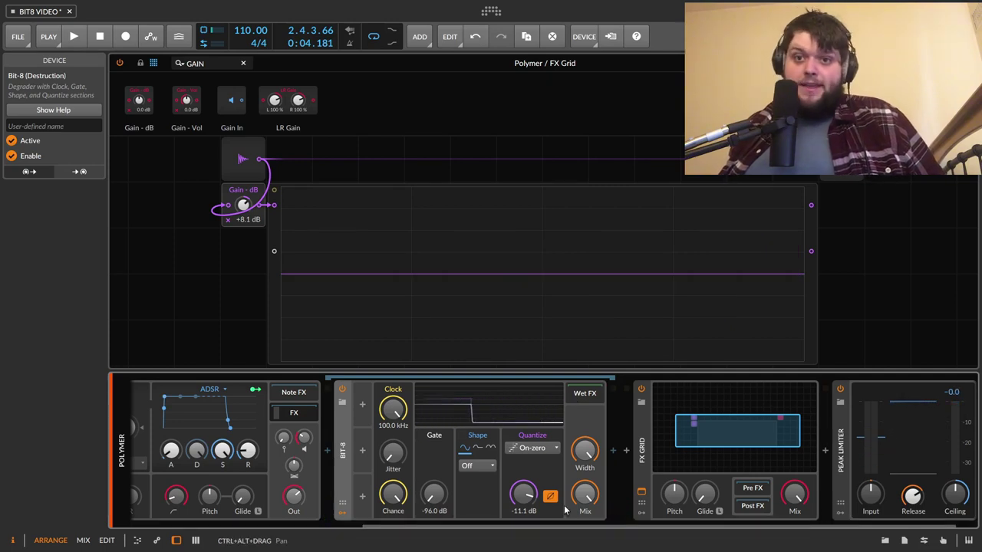
Set the Quantize mode to Dither with squared domain off, and sweep the level through -34.2 dB and -95.6 dB to -25.7 dB.
{"action": "left_click", "coordinate": [520, 452]}
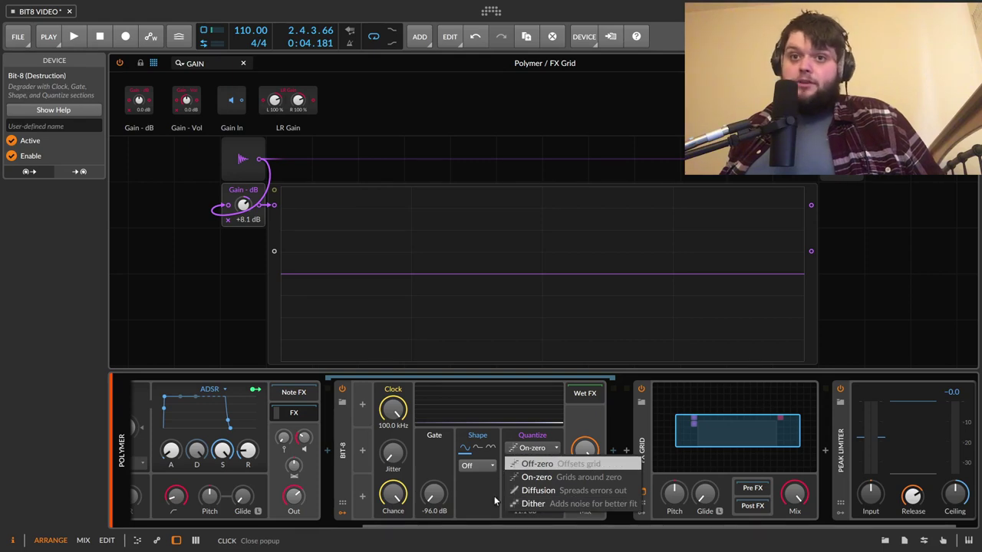
{"action": "left_click", "coordinate": [588, 504]}
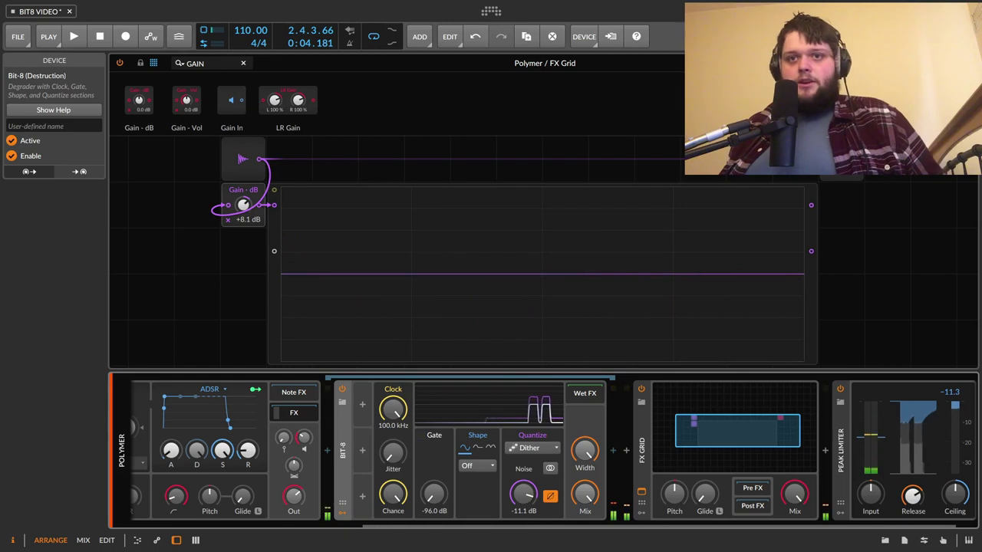
{"action": "double_click", "coordinate": [525, 494]}
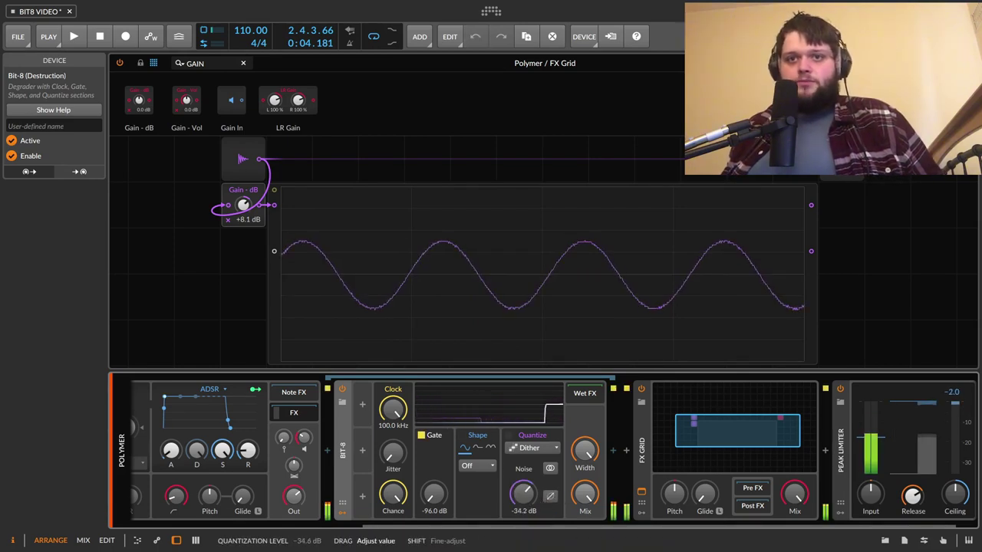
{"action": "left_click_drag", "start_coordinate": [524, 493], "coordinate": [527, 443]}
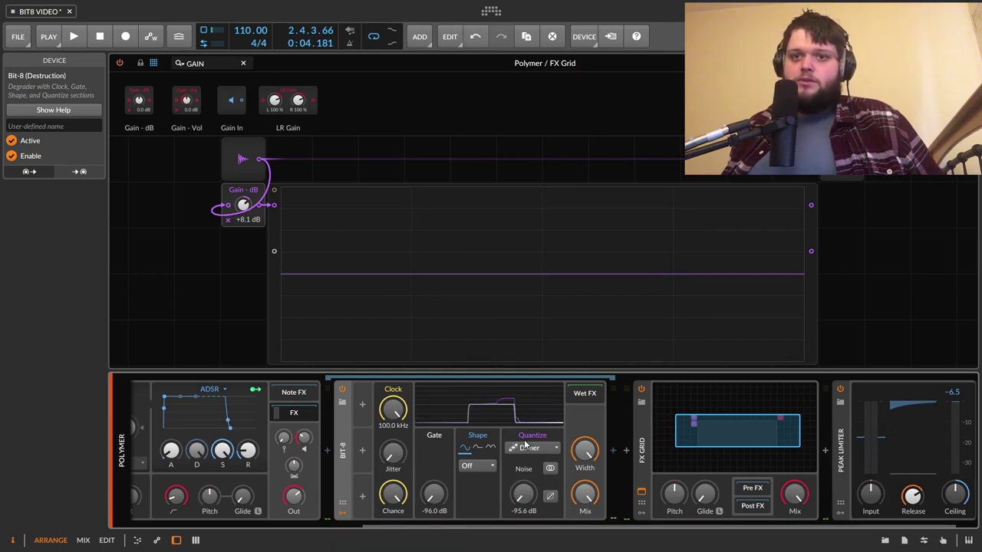
{"action": "left_click_drag", "start_coordinate": [525, 490], "coordinate": [526, 453]}
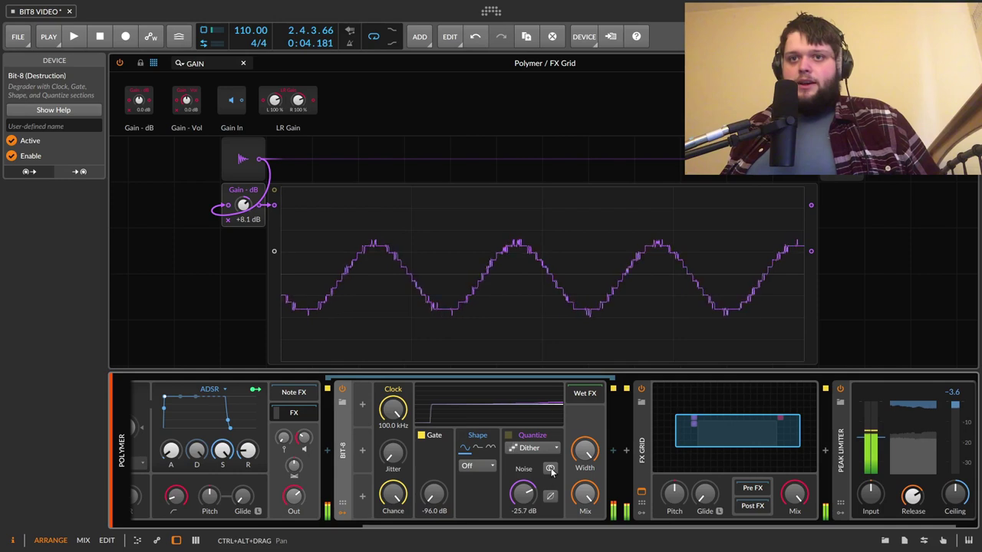
Turn on the stereo option for the Dither noise, and demonstrate quantization levels of -96.0 dB and 0.0 dB.
{"action": "left_click", "coordinate": [549, 469]}
{"action": "left_click_drag", "start_coordinate": [524, 493], "coordinate": [524, 522]}
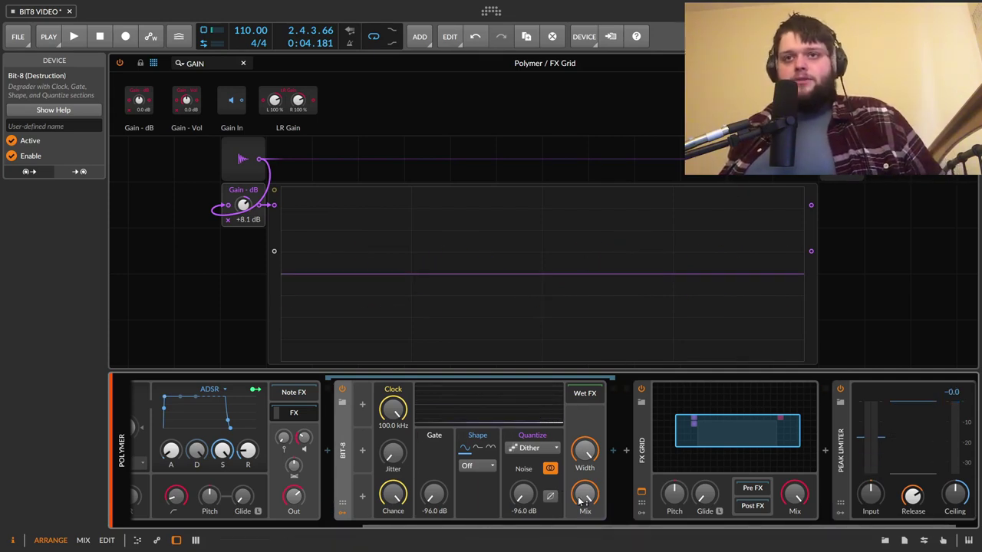
{"action": "left_click_drag", "start_coordinate": [587, 496], "coordinate": [588, 537]}
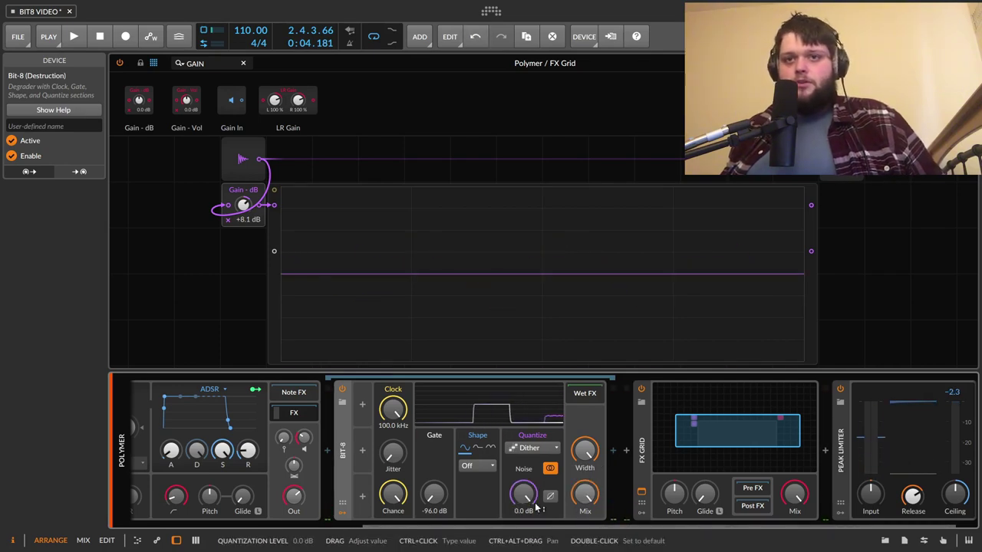
Demonstrate the Dither noise at -67.2 dB and -33.8 dB, and return the quantization level to -96.0 dB.
{"action": "key", "text": "ctrl+z"}
{"action": "key", "text": "ctrl+z"}
{"action": "key", "text": "ctrl+z"}
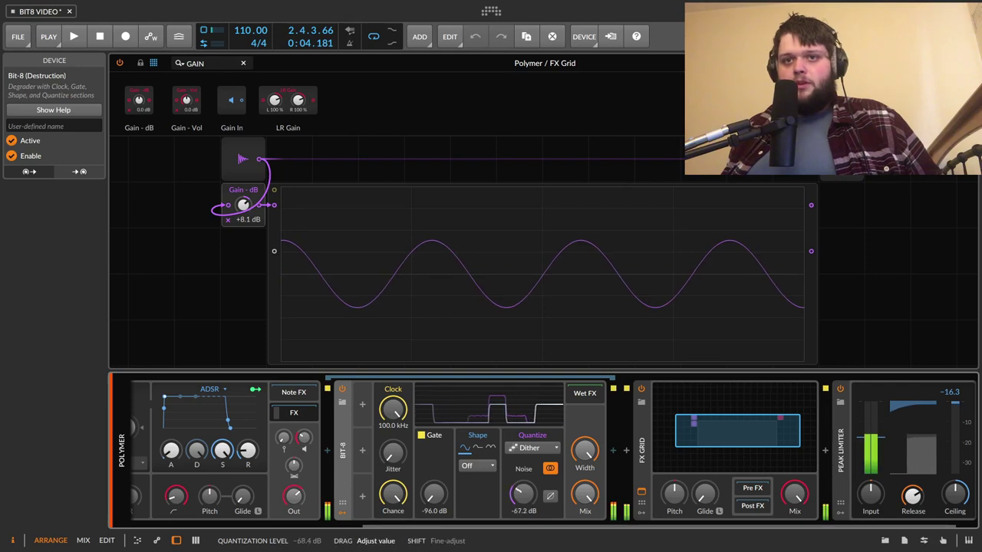
{"action": "mouse_move", "coordinate": [586, 494]}
{"action": "left_mouse_down"}
{"action": "mouse_move", "coordinate": [586, 507]}
{"action": "mouse_move", "coordinate": [601, 478]}
{"action": "left_mouse_up"}
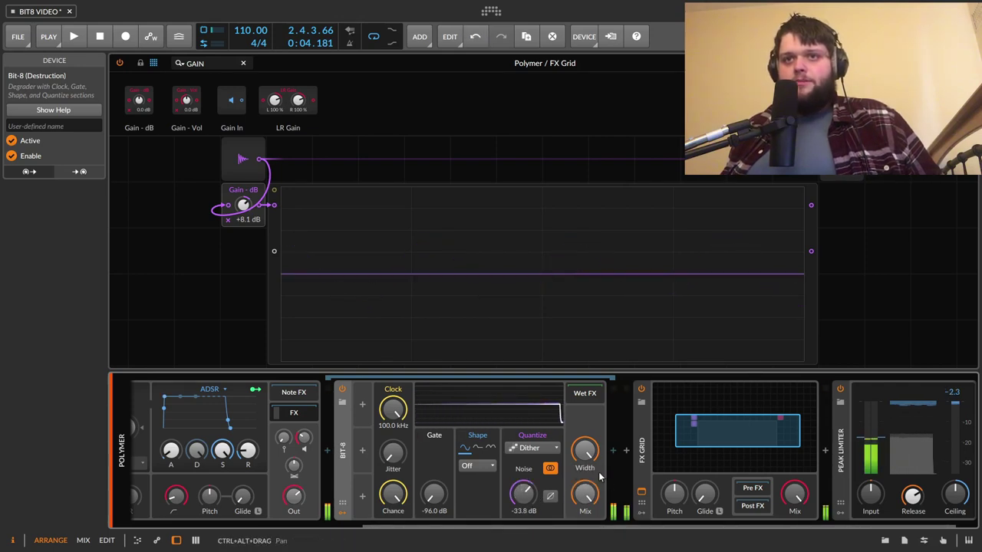
{"action": "left_click_drag", "start_coordinate": [523, 495], "coordinate": [523, 530]}
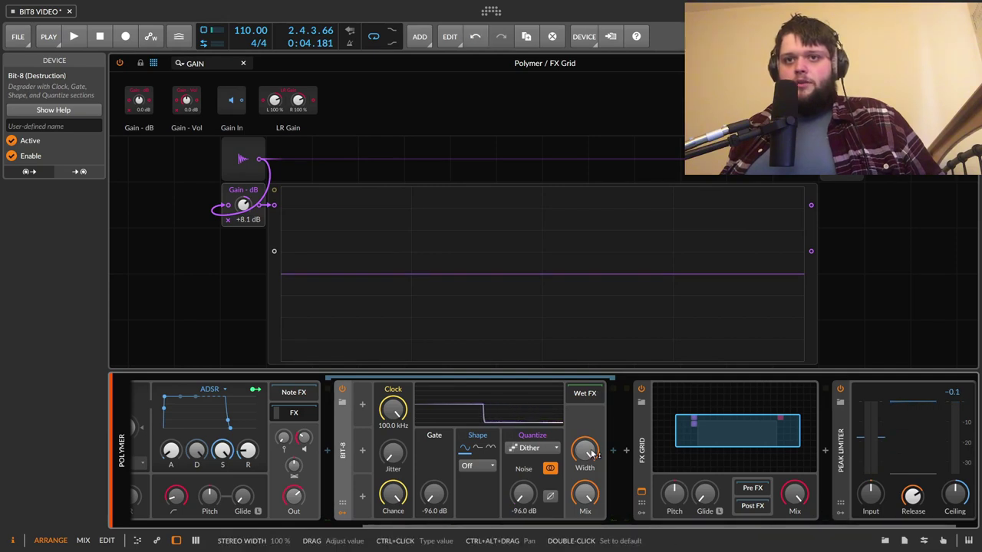
Point out Bit-8's Stereo Width control, keeping it at 100 %, and its Wet FX chain.
{"action": "left_click_drag", "start_coordinate": [585, 453], "coordinate": [585, 454]}
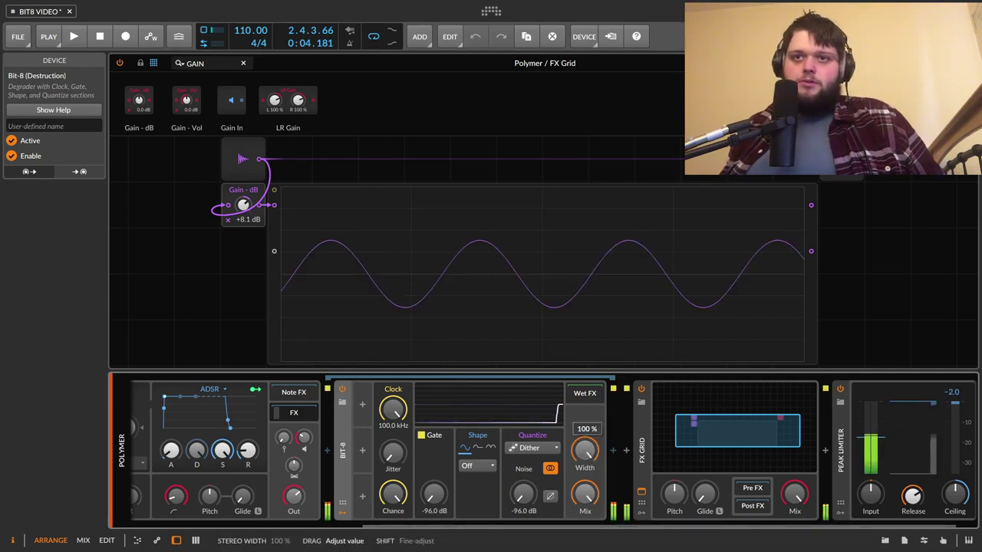
{"action": "left_click_drag", "start_coordinate": [585, 454], "coordinate": [585, 454]}
{"action": "left_click", "coordinate": [579, 395]}
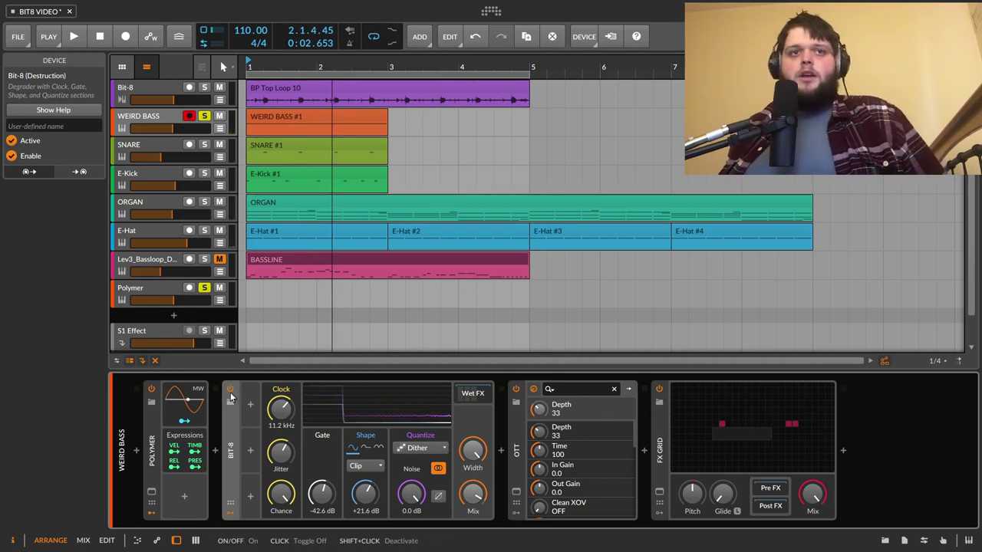
Bypass Bit-8 on the WEIRD BASS track and play the arrangement briefly.
{"action": "left_click", "coordinate": [230, 390]}
{"action": "key", "text": "space"}
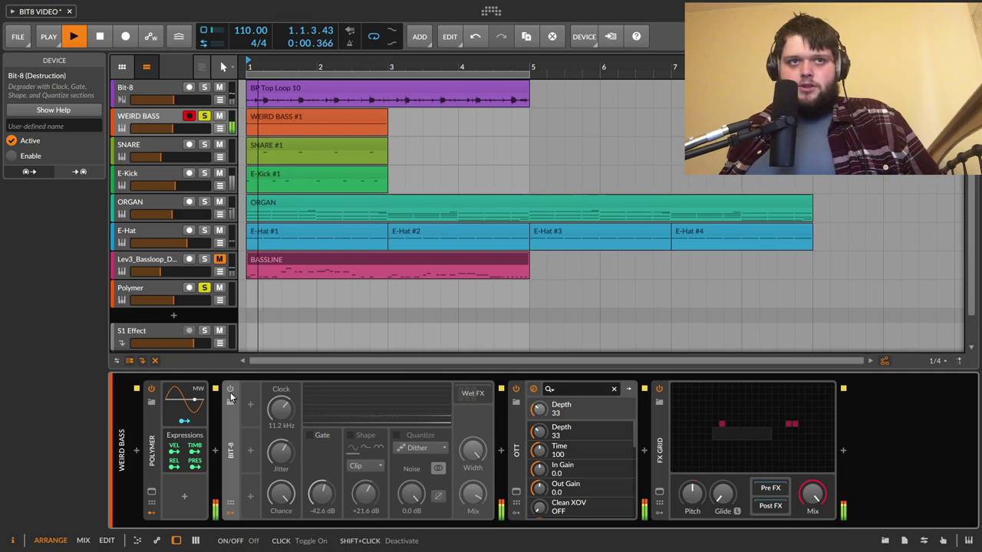
{"action": "key", "text": "space"}
Expand the Polymer synth on the WEIRD BASS track and audition its sound without Bit-8.
{"action": "left_click", "coordinate": [152, 493]}
{"action": "left_click", "coordinate": [151, 493]}
{"action": "left_click", "coordinate": [152, 494]}
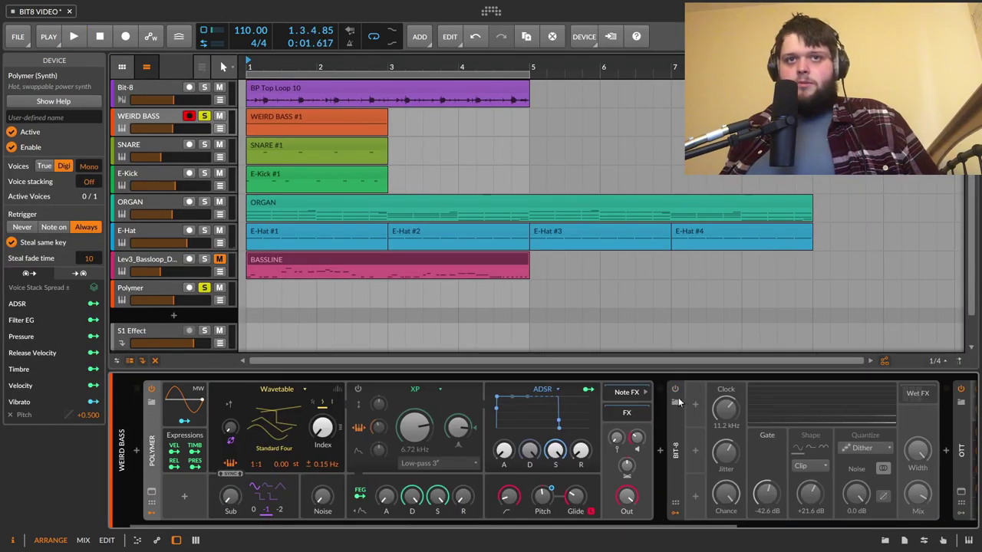
{"action": "key", "text": "space"}
{"action": "key", "text": "space"}
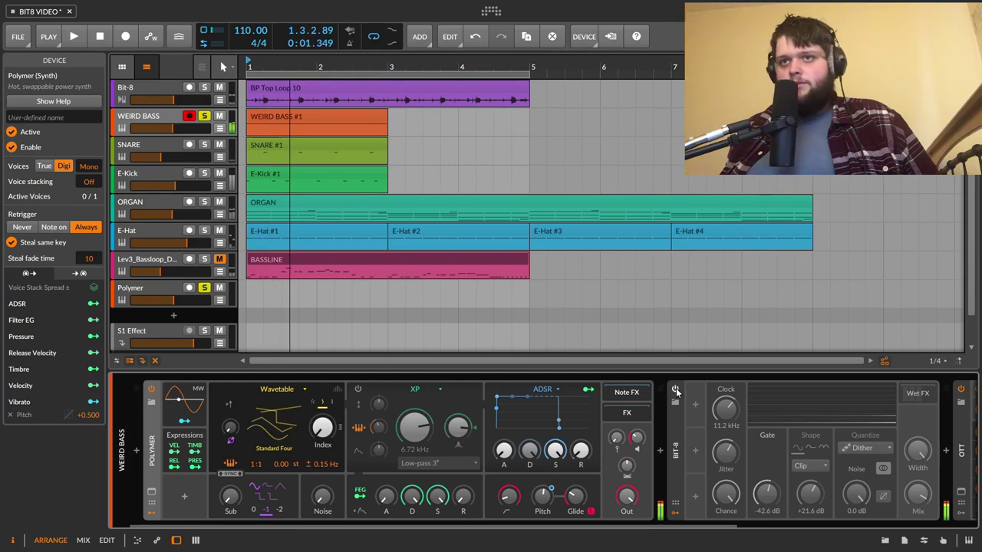
Re-enable Bit-8 on the WEIRD BASS track and audition the processed sound.
{"action": "key", "text": "ctrl+z"}
{"action": "key", "text": "space"}
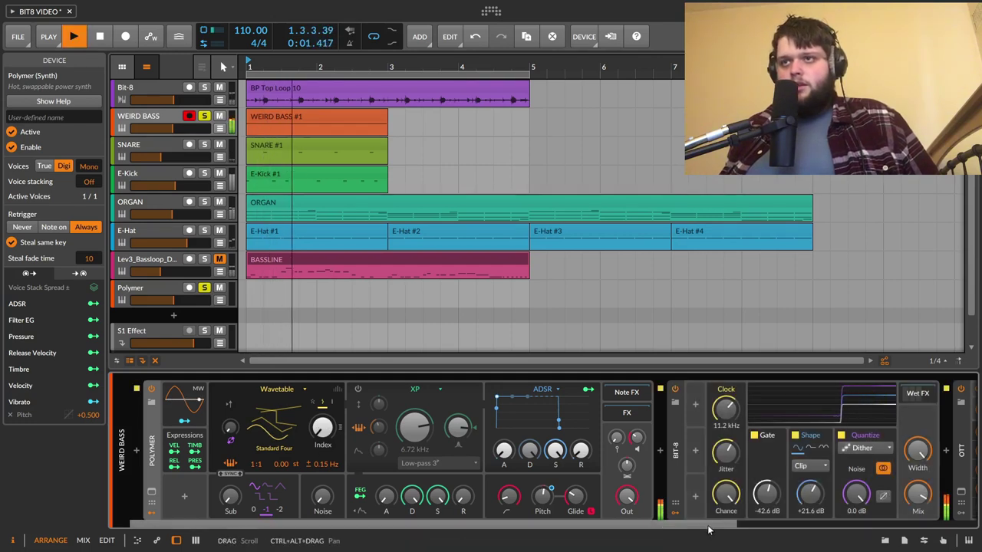
{"action": "key", "text": "space"}
Bypass the Vocoder and Saturator in Bit-8's Wet FX chain on WEIRD BASS and audition the sound.
{"action": "left_click_drag", "start_coordinate": [715, 525], "coordinate": [909, 525]}
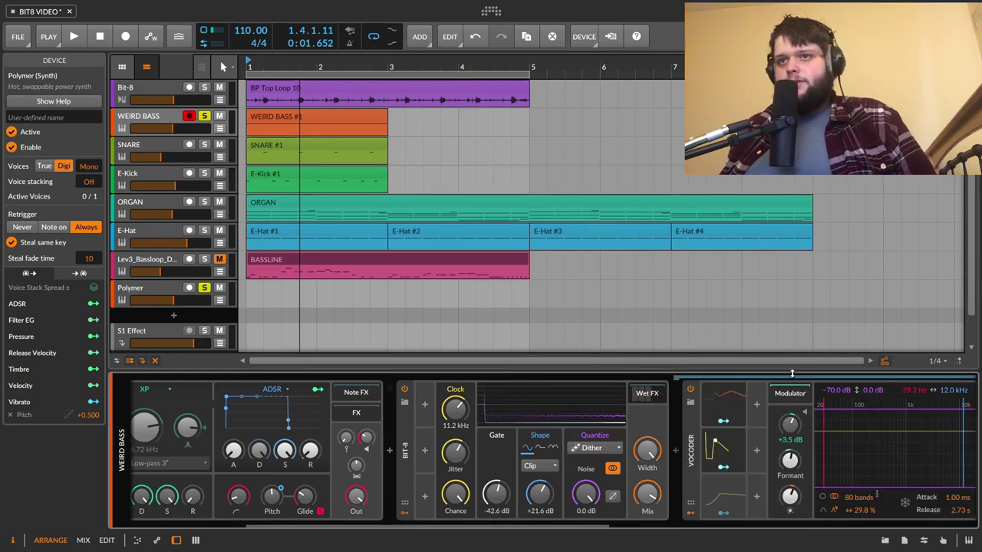
{"action": "left_click_drag", "start_coordinate": [620, 526], "coordinate": [748, 537]}
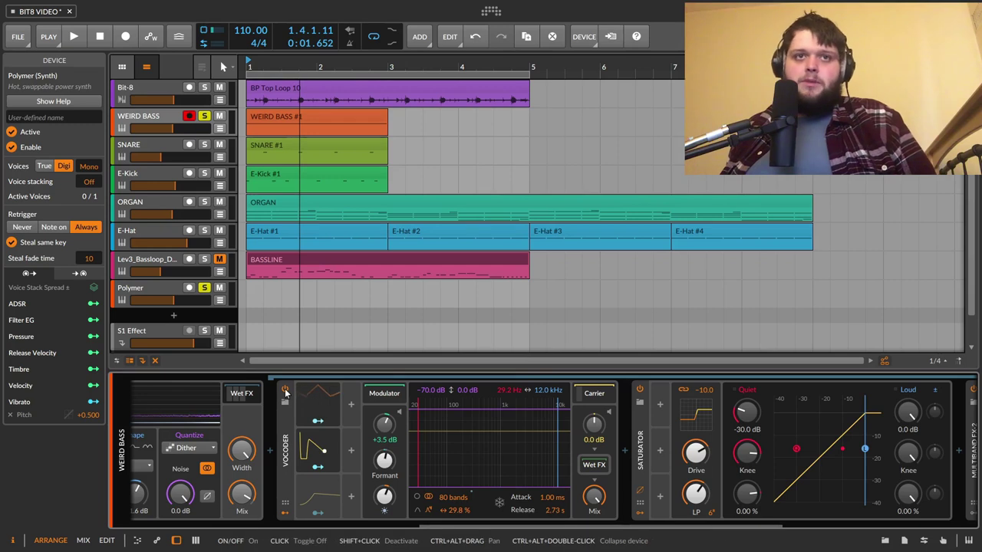
{"action": "left_click", "coordinate": [285, 391]}
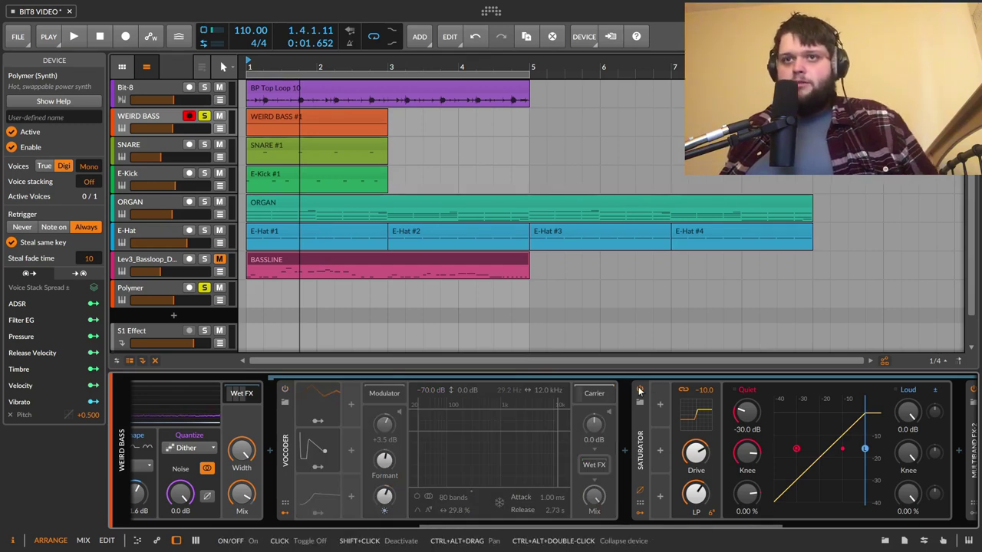
{"action": "left_click", "coordinate": [640, 391]}
{"action": "key", "text": "space"}
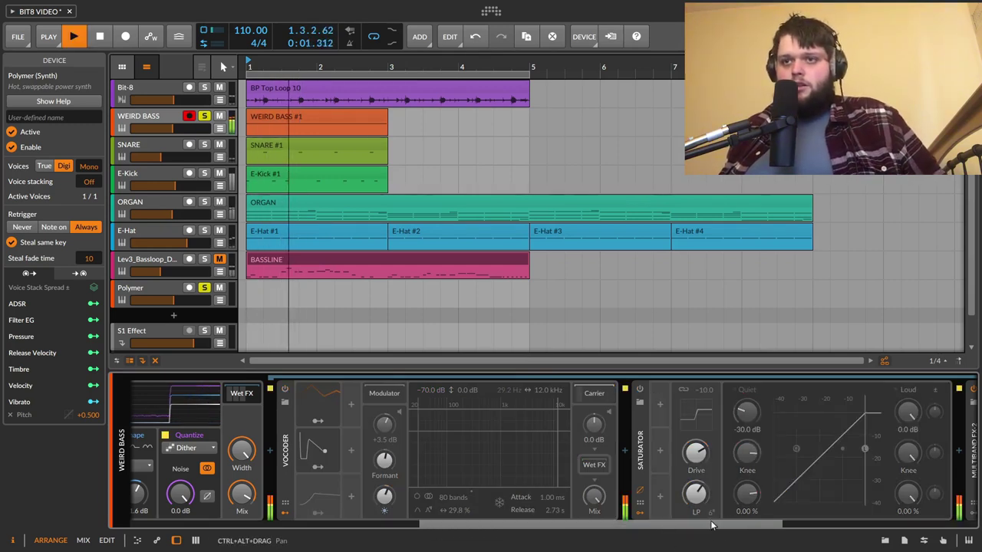
{"action": "left_click_drag", "start_coordinate": [711, 526], "coordinate": [504, 539]}
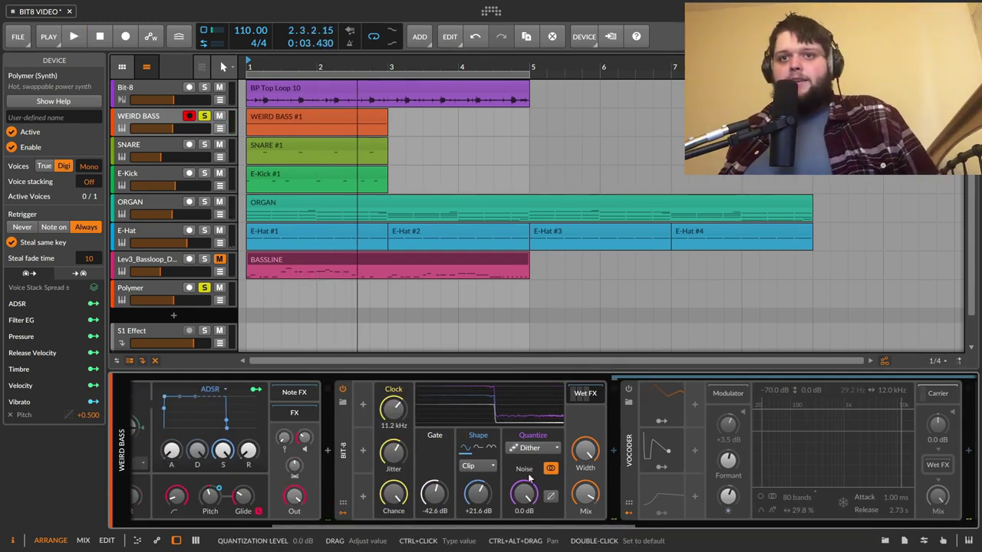
Keep Bit-8's quantize mode on Dither, set Clock to 8.33 kHz and Shape drive to +21.9 dB, and audition the bass.
{"action": "left_click", "coordinate": [531, 448]}
{"action": "left_click", "coordinate": [535, 504]}
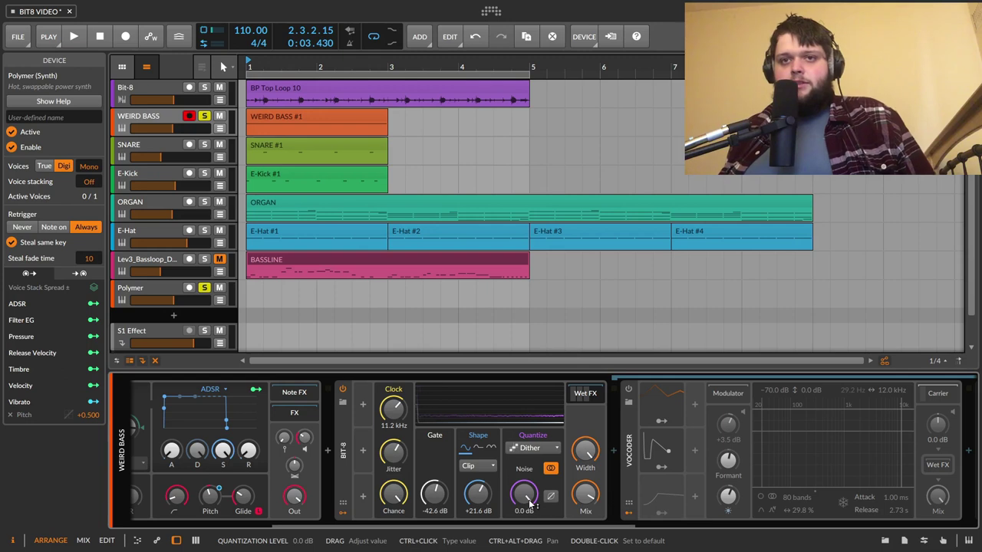
{"action": "key", "text": "space"}
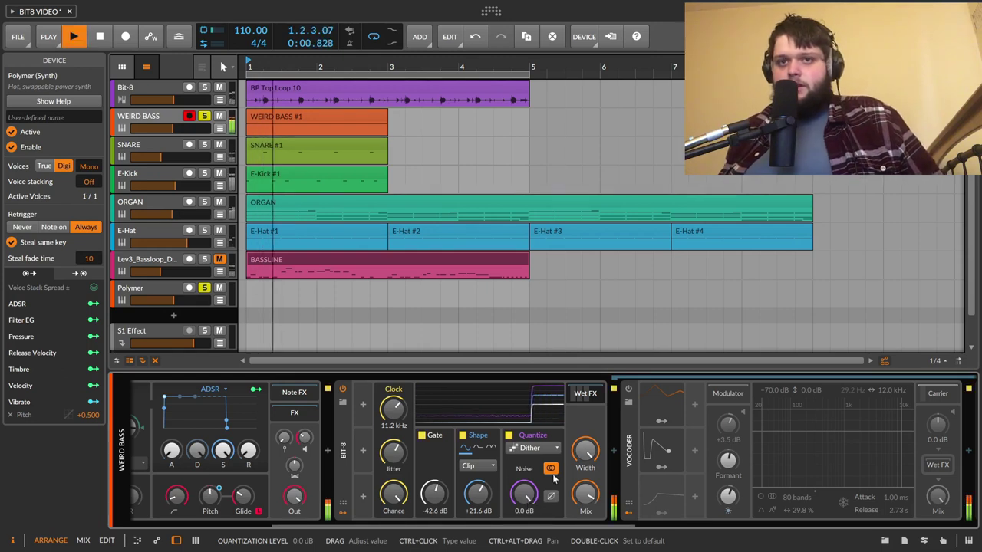
{"action": "mouse_move", "coordinate": [474, 506]}
{"action": "left_mouse_down"}
{"action": "mouse_move", "coordinate": [474, 495]}
{"action": "mouse_move", "coordinate": [473, 507]}
{"action": "left_mouse_up"}
{"action": "mouse_move", "coordinate": [392, 409]}
{"action": "left_mouse_down"}
{"action": "mouse_move", "coordinate": [392, 396]}
{"action": "mouse_move", "coordinate": [406, 417]}
{"action": "left_mouse_up"}
{"action": "key", "text": "space"}
{"action": "key", "text": "space"}
{"action": "scroll", "coordinate": [406, 417], "scroll_direction": "up", "scroll_amount": 3}
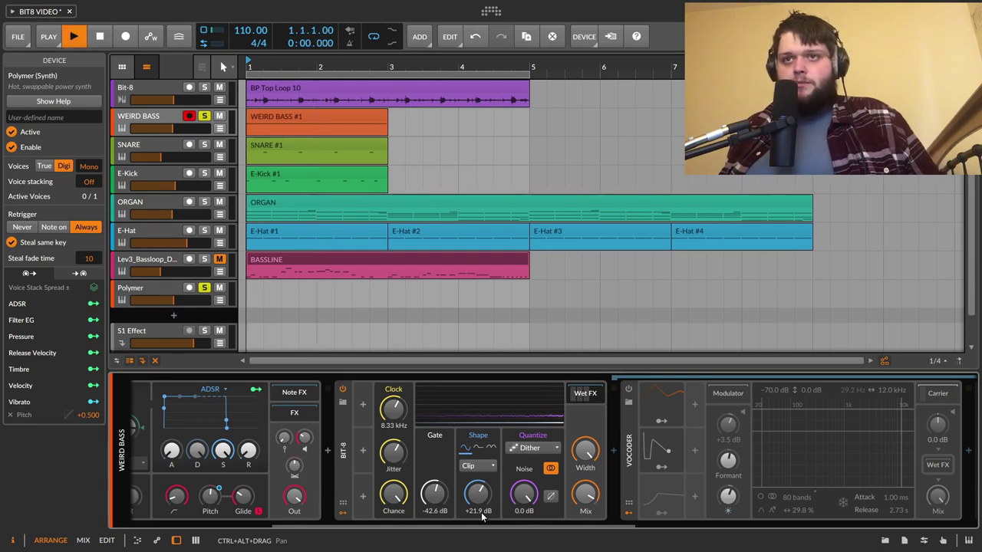
{"action": "key", "text": "space"}
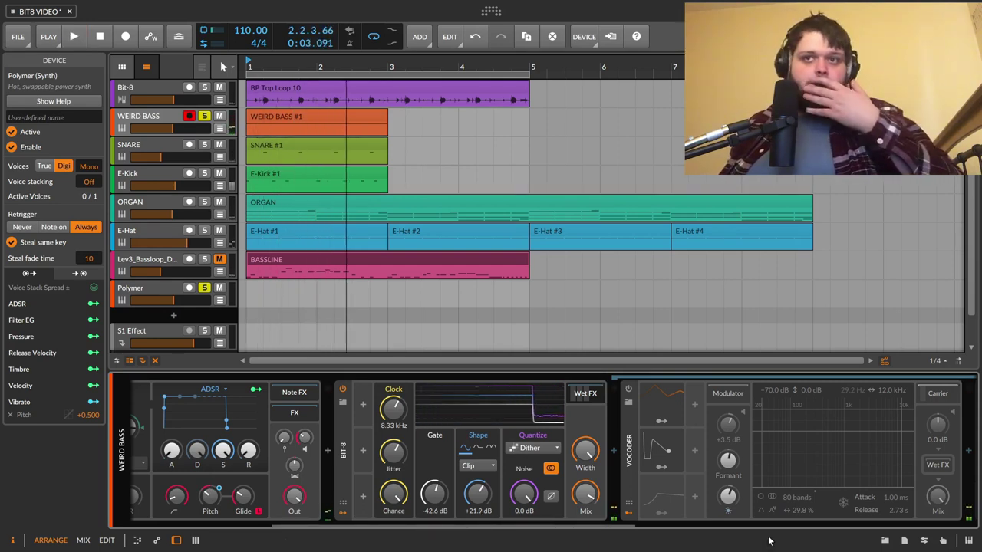
Lower Bit-8's Mix on WEIRD BASS to roughly half while auditioning the track.
{"action": "scroll", "coordinate": [641, 523], "scroll_direction": "right", "scroll_amount": 3}
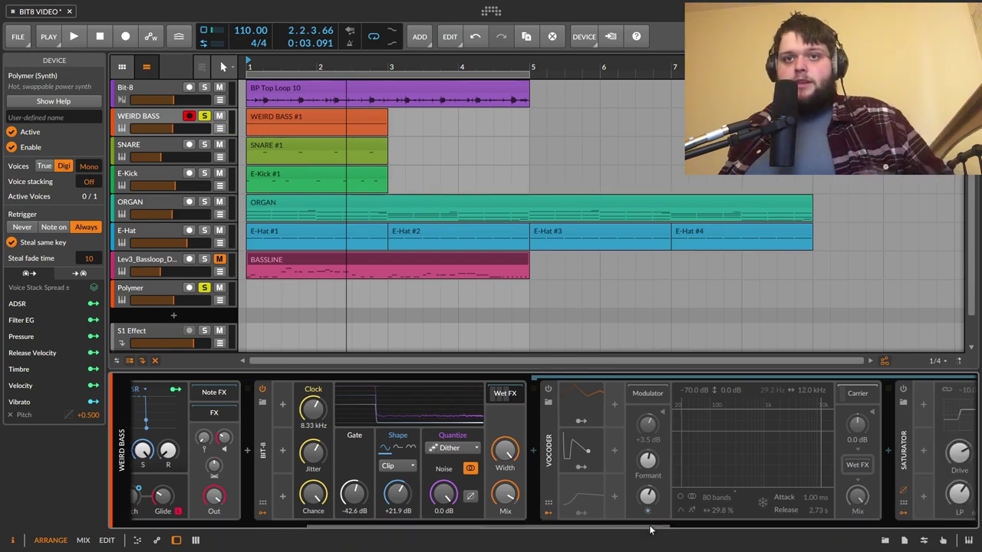
{"action": "key", "text": "space"}
{"action": "left_click_drag", "start_coordinate": [518, 498], "coordinate": [518, 508]}
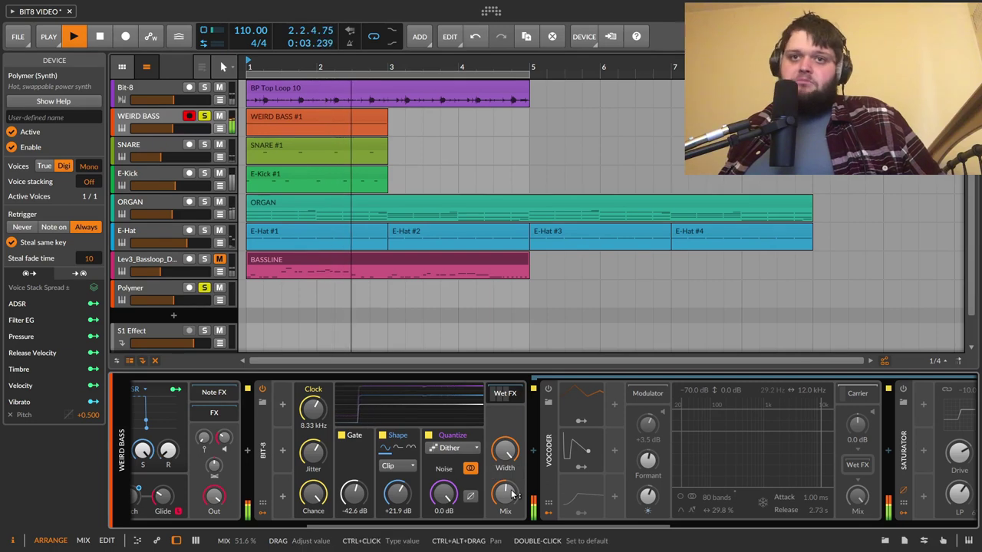
{"action": "key", "text": "space"}
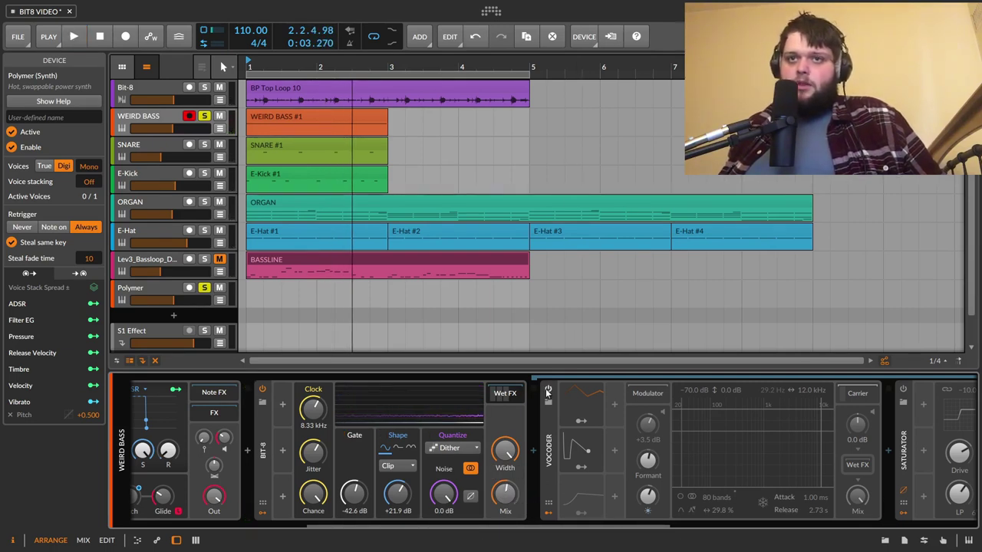
Re-enable the Vocoder in Bit-8's Wet FX chain and audition its effect on the bass.
{"action": "left_click", "coordinate": [749, 410]}
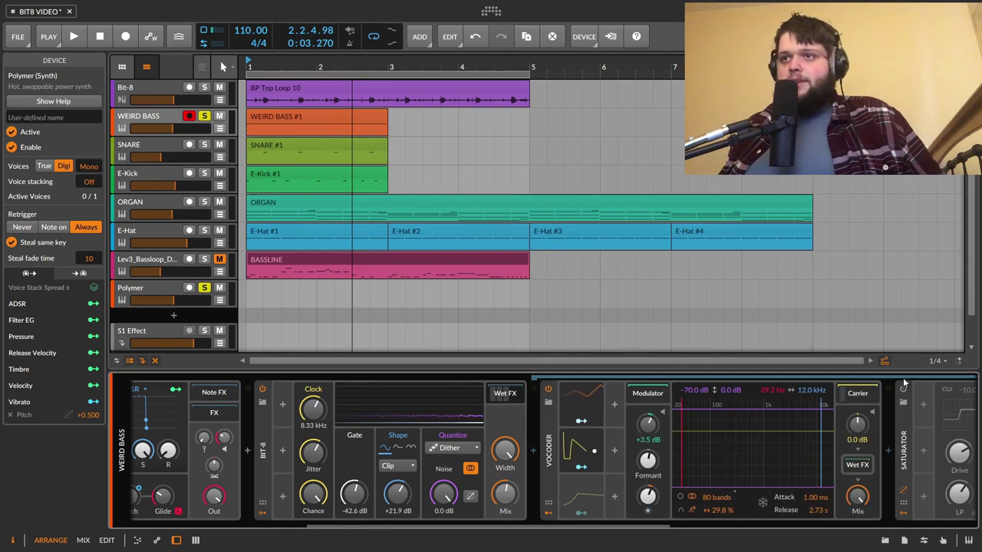
{"action": "key", "text": "space"}
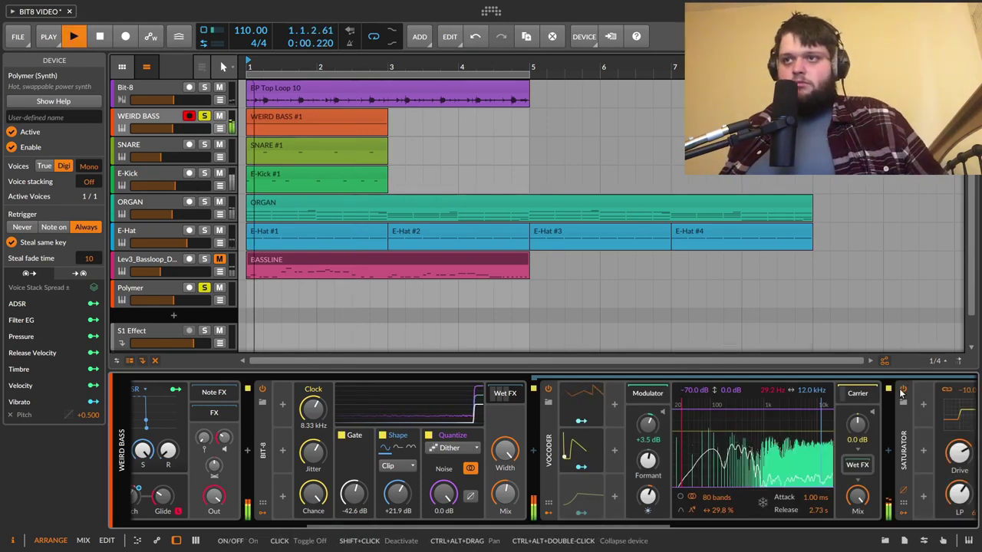
{"action": "key", "text": "space"}
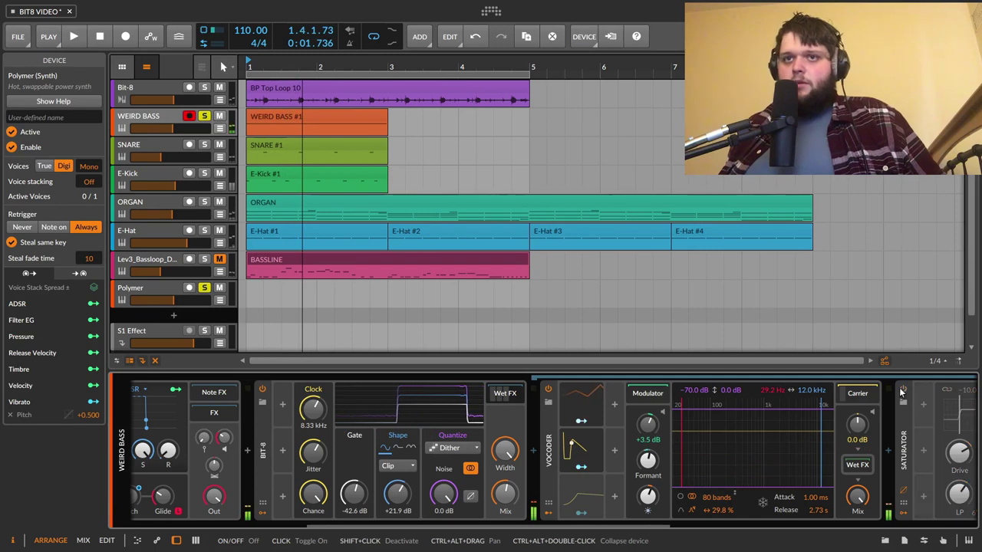
{"action": "key", "text": "space"}
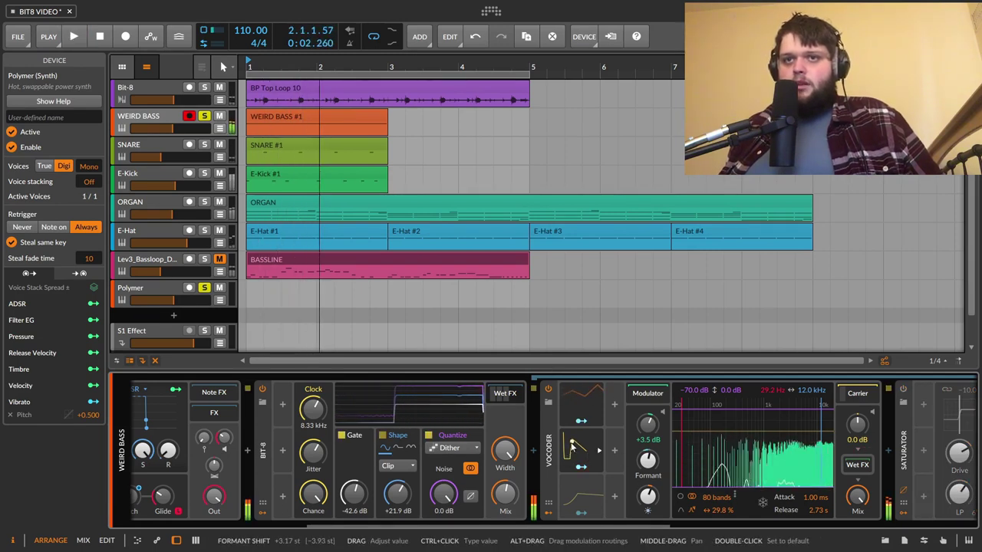
Expand the Vocoder's 4-Stage modulator and play the bass to inspect how it modulates the vocoder.
{"action": "left_click", "coordinate": [589, 456]}
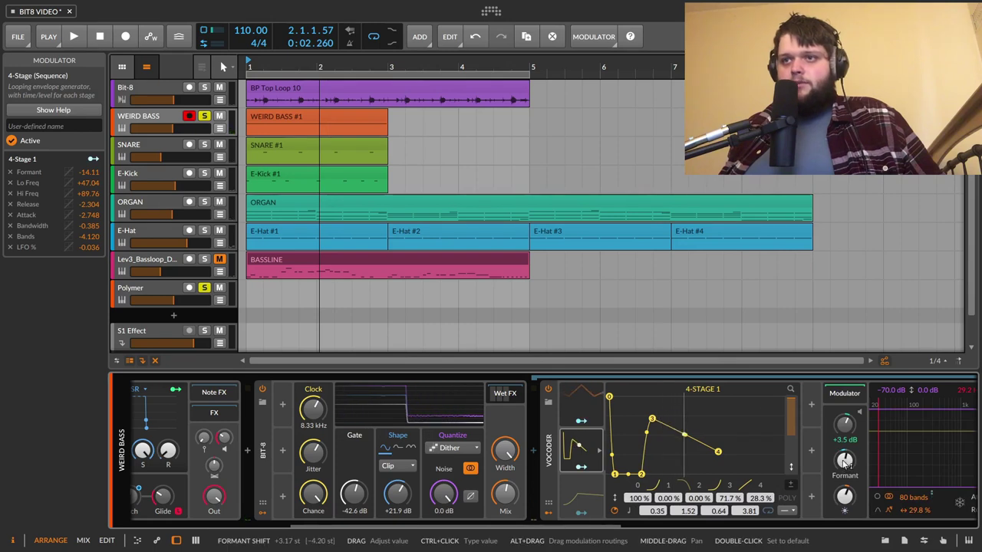
{"action": "left_click", "coordinate": [589, 524]}
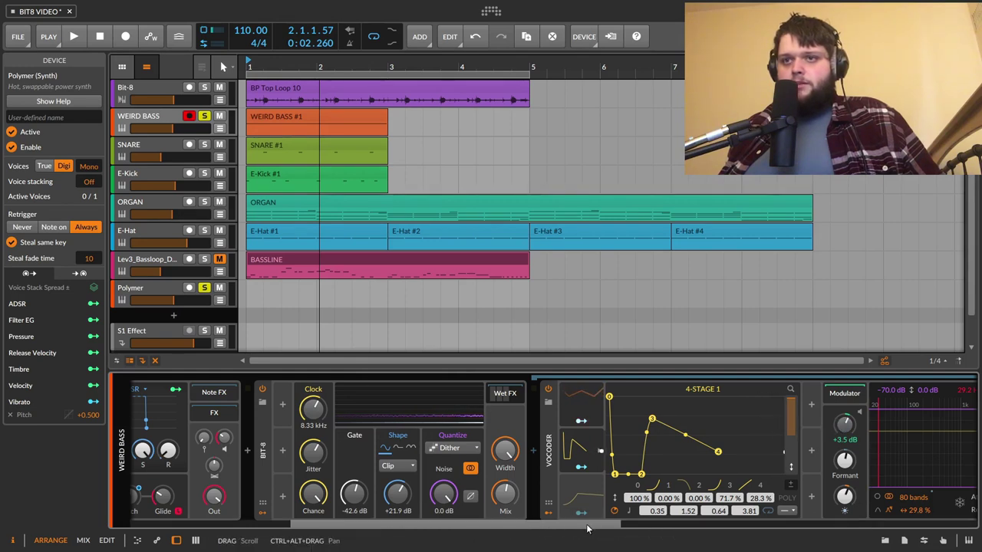
{"action": "left_click_drag", "start_coordinate": [588, 529], "coordinate": [652, 532]}
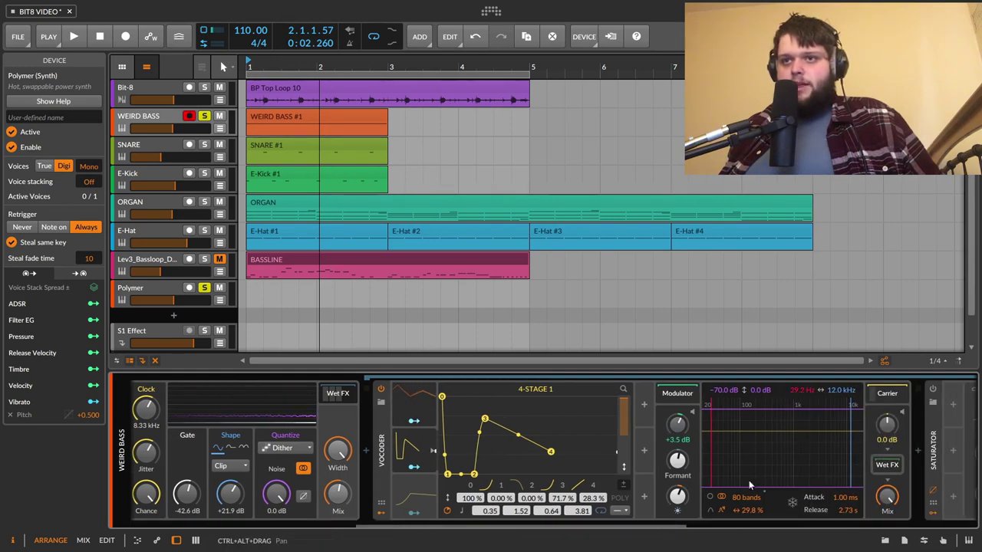
{"action": "key", "text": "space"}
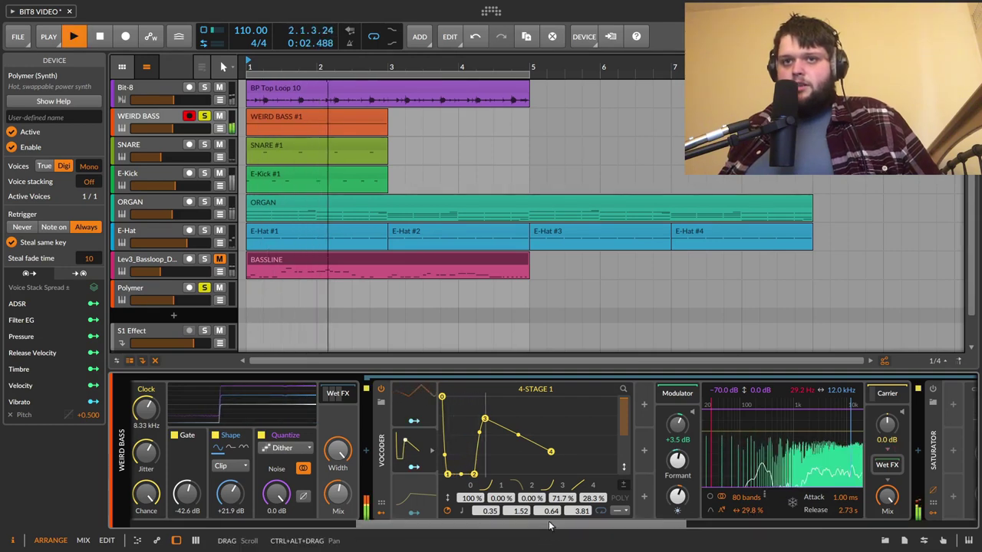
Re-enable the Saturator in the Wet FX chain and audition the full WEIRD BASS processing.
{"action": "left_click_drag", "start_coordinate": [550, 526], "coordinate": [623, 527]}
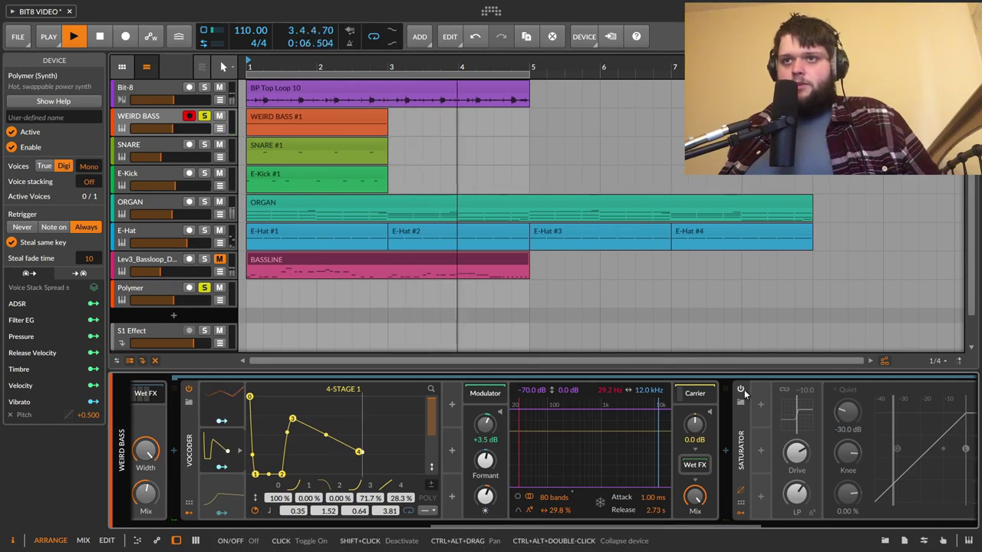
{"action": "left_click", "coordinate": [742, 389]}
{"action": "key", "text": "space"}
{"action": "key", "text": "space"}
{"action": "left_click_drag", "start_coordinate": [737, 527], "coordinate": [524, 523]}
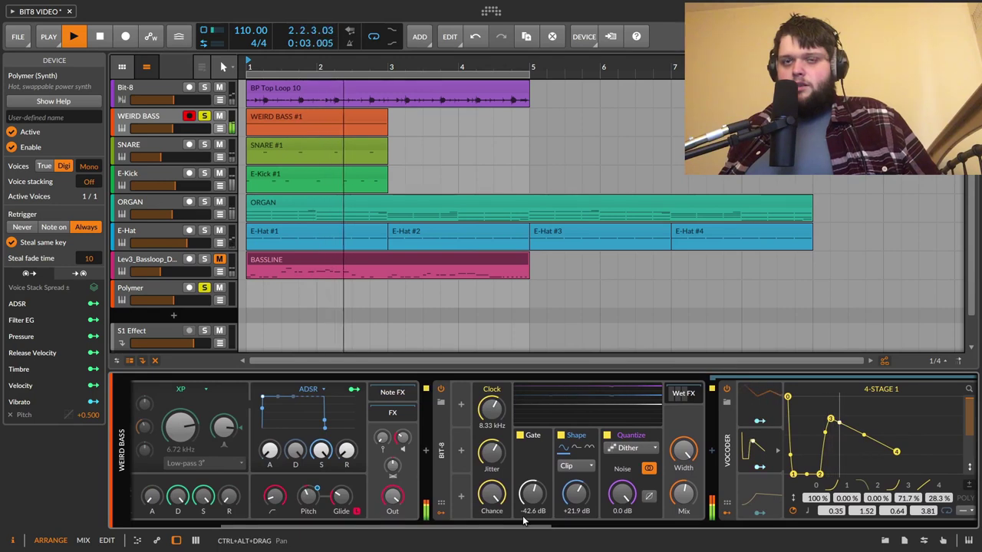
{"action": "key", "text": "space"}
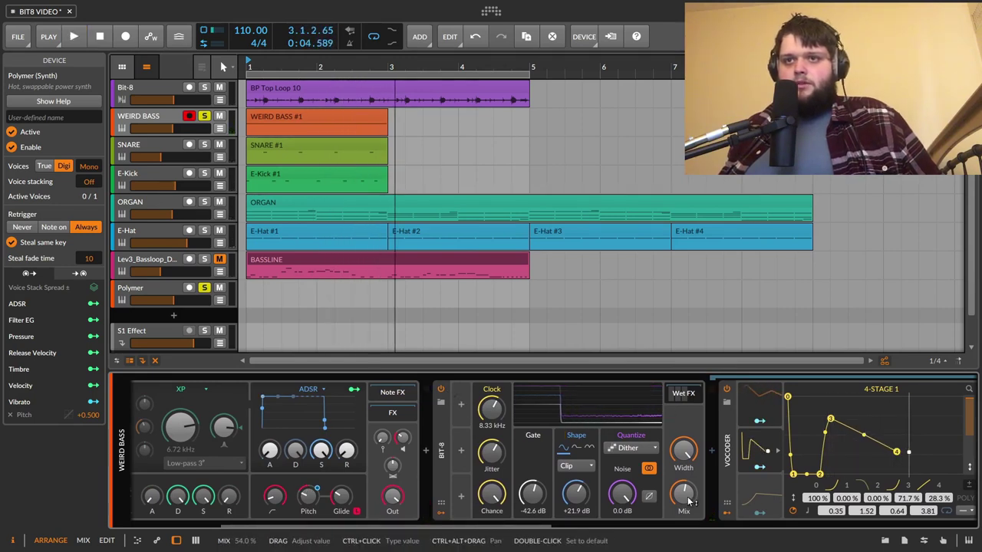
Adjust Bit-8's Mix on WEIRD BASS during playback and collapse the Bit-8 device.
{"action": "key", "text": "space"}
{"action": "mouse_move", "coordinate": [688, 500]}
{"action": "left_mouse_down"}
{"action": "mouse_move", "coordinate": [688, 513]}
{"action": "mouse_move", "coordinate": [684, 500]}
{"action": "left_mouse_up"}
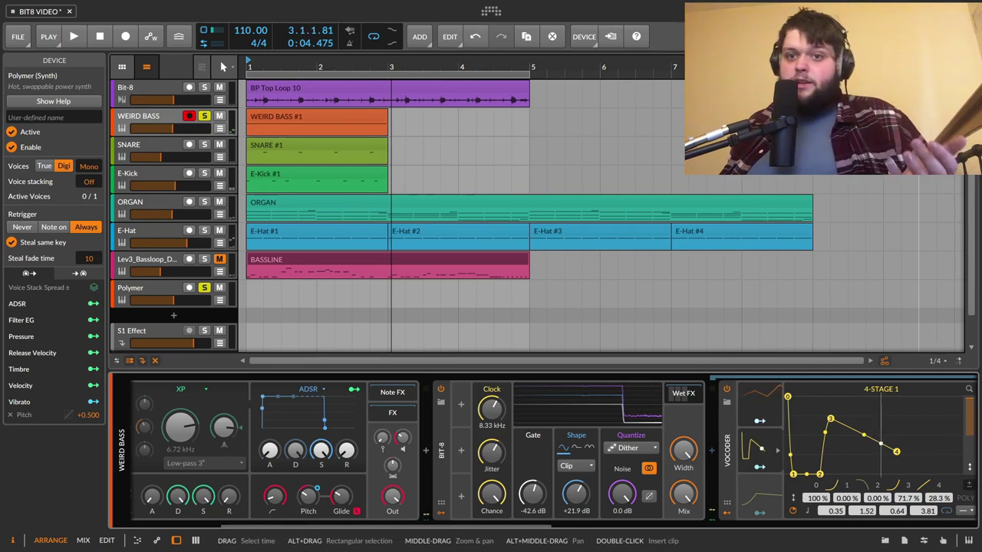
{"action": "double_click", "coordinate": [435, 467]}
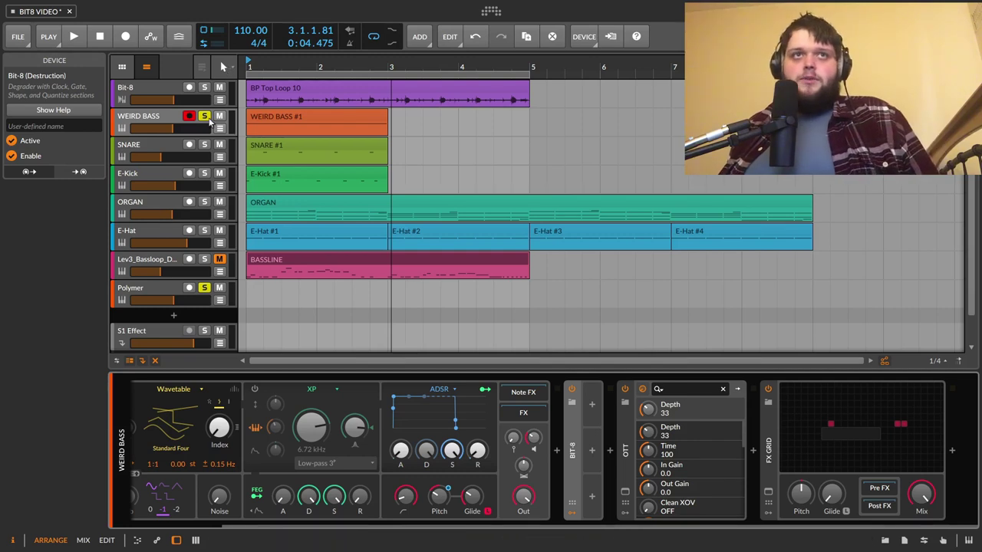
Select and solo the SNARE track in place of WEIRD BASS and audition it with its effects chain.
{"action": "left_click", "coordinate": [204, 152]}
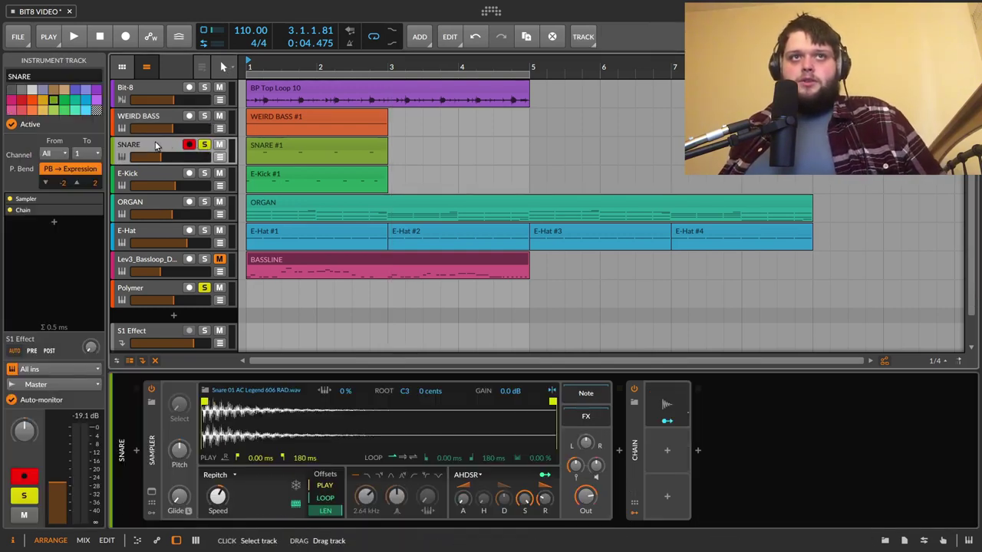
{"action": "key", "text": "space"}
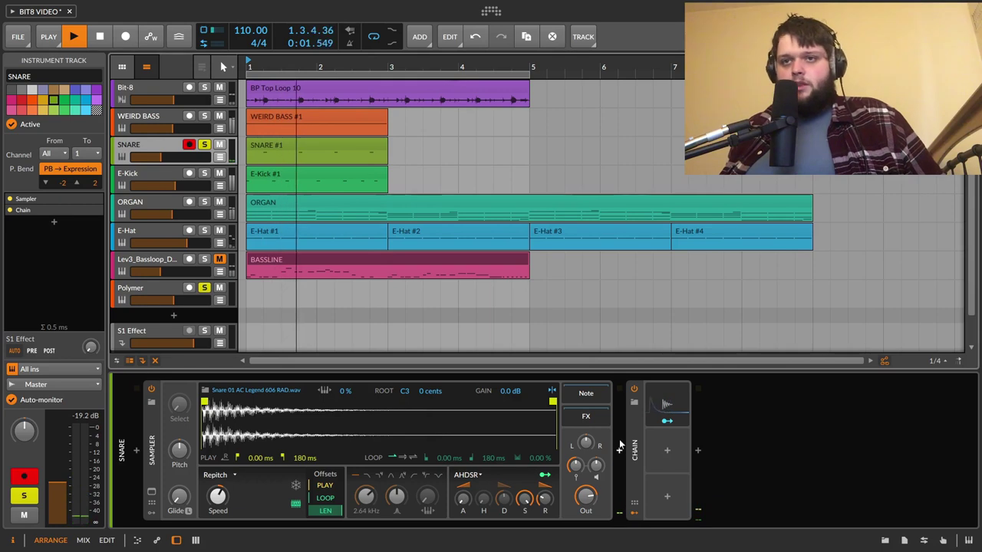
{"action": "key", "text": "space"}
Bypass the Chain device on the SNARE track and audition the dry snare.
{"action": "left_click", "coordinate": [634, 389]}
{"action": "key", "text": "space"}
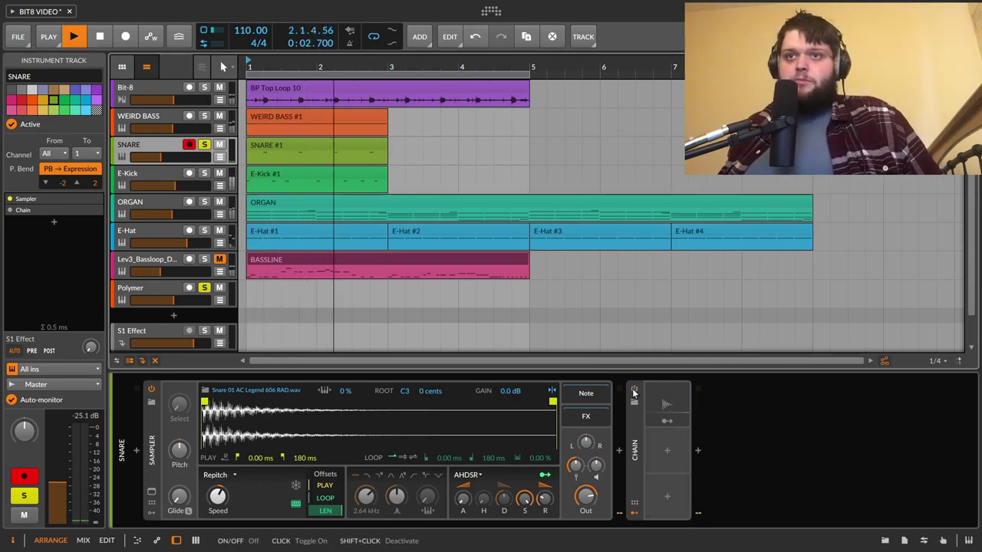
{"action": "key", "text": "space"}
Expand and re-enable the SNARE track's Chain, revealing its Envelope Follower settings and the devices inside it.
{"action": "left_click", "coordinate": [630, 435]}
{"action": "left_click", "coordinate": [634, 390]}
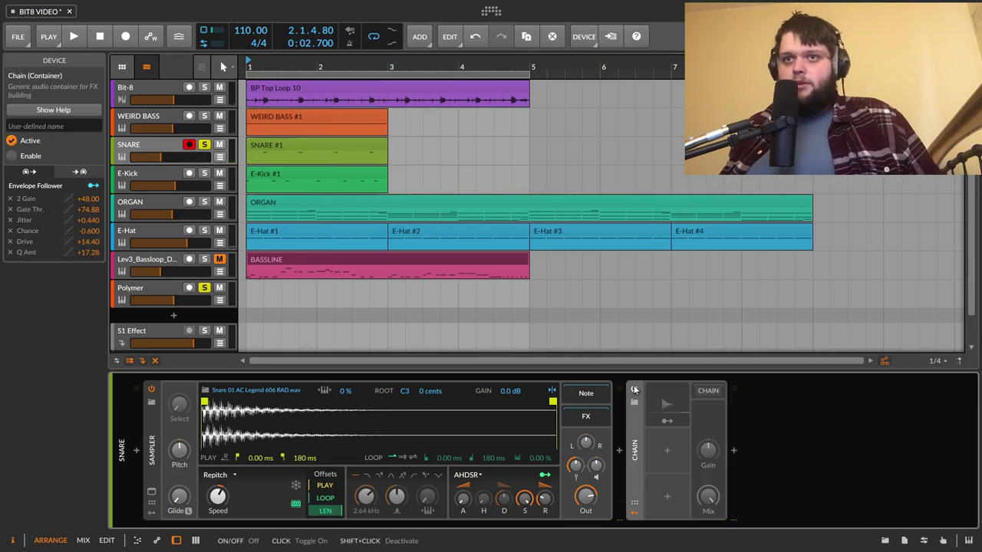
{"action": "left_click", "coordinate": [665, 402]}
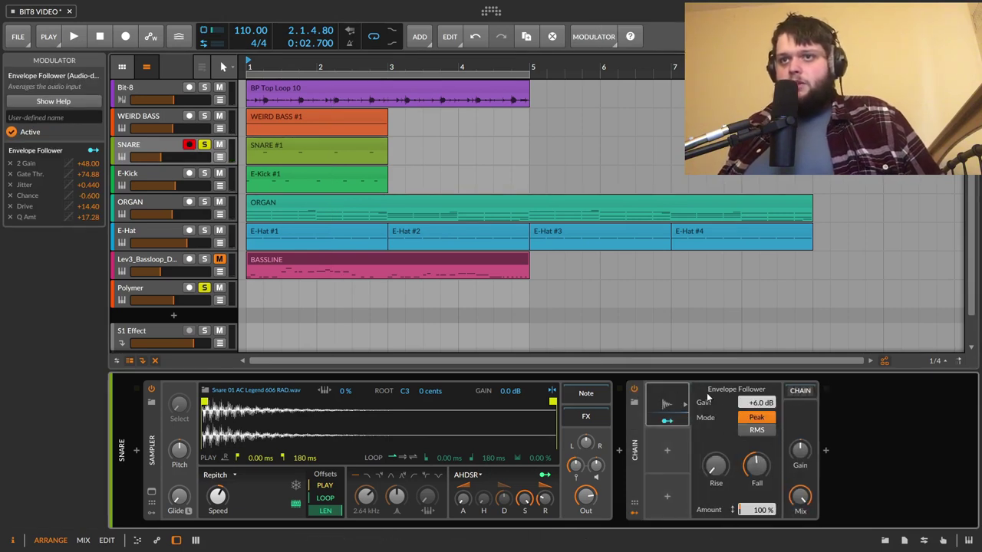
{"action": "left_click", "coordinate": [801, 391]}
{"action": "left_click_drag", "start_coordinate": [461, 533], "coordinate": [664, 520]}
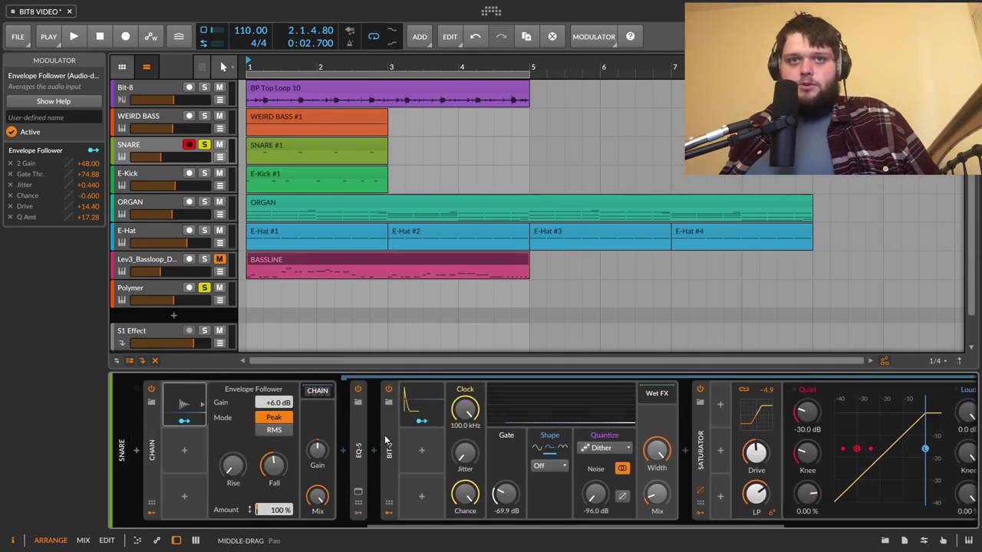
Expand the EQ-5 inside the snare's Chain and audition the track.
{"action": "left_click", "coordinate": [359, 459]}
{"action": "key", "text": "space"}
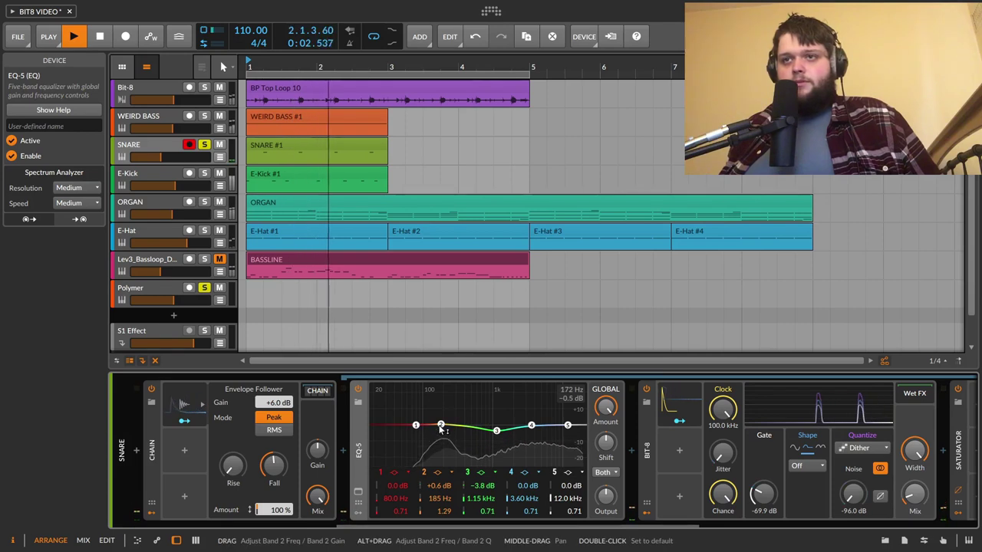
{"action": "left_click_drag", "start_coordinate": [574, 528], "coordinate": [724, 548]}
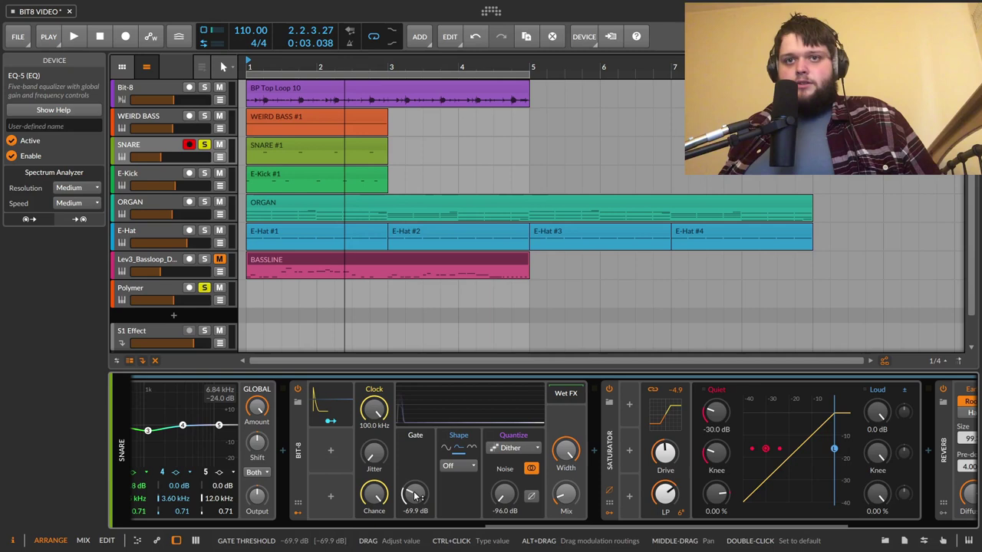
{"action": "key", "text": "space"}
Look over Bit-8's quantize modes on the SNARE track, then bypass Bit-8 and audition the snare.
{"action": "key", "text": "space"}
{"action": "left_click", "coordinate": [512, 448]}
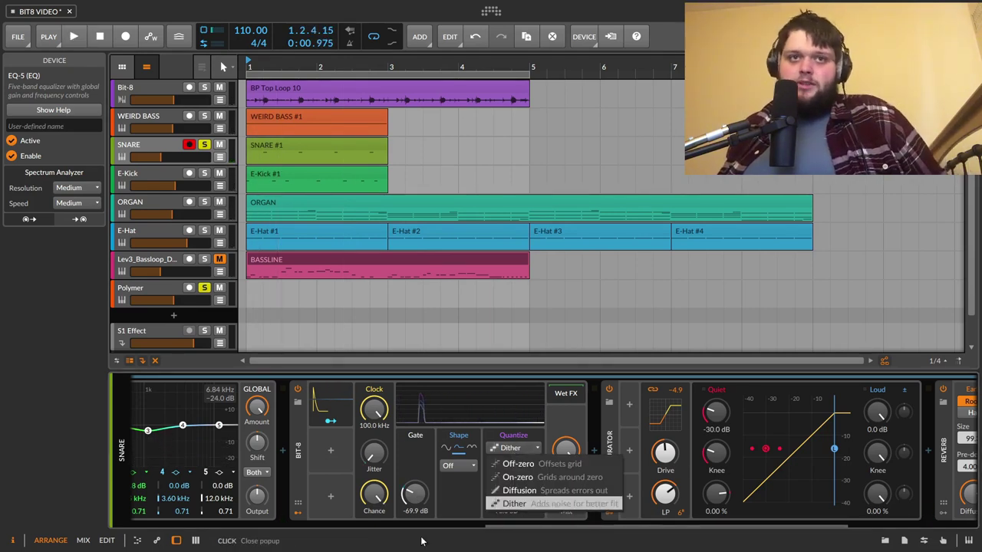
{"action": "left_click", "coordinate": [299, 390]}
{"action": "key", "text": "space"}
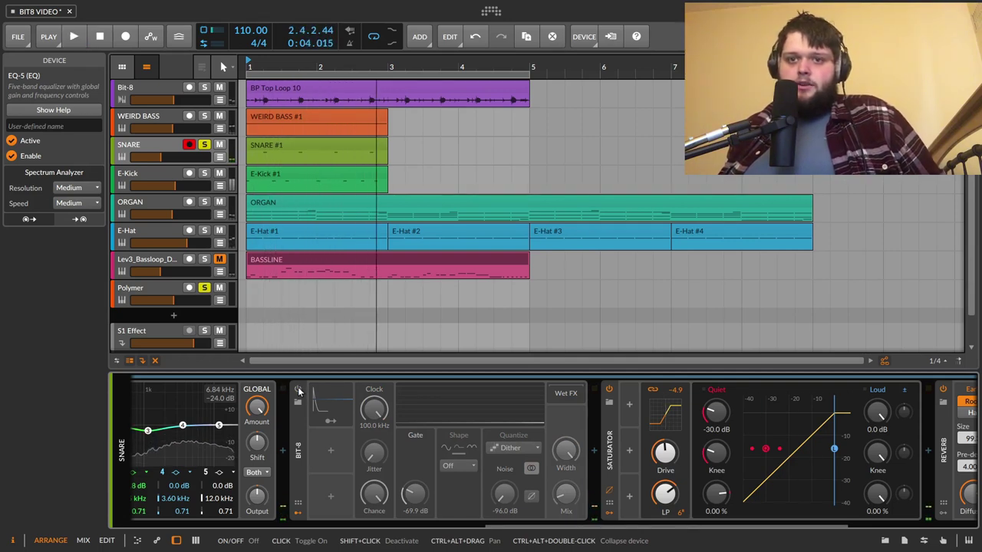
Audition the SNARE track with Bit-8 bypassed and re-enable Bit-8 during playback.
{"action": "key", "text": "space"}
{"action": "key", "text": "space"}
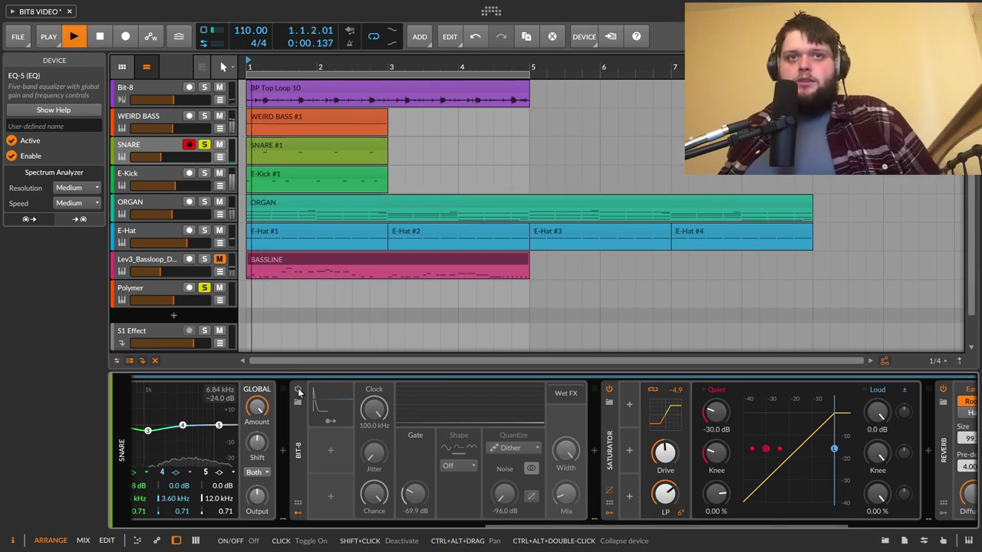
{"action": "left_click", "coordinate": [299, 390]}
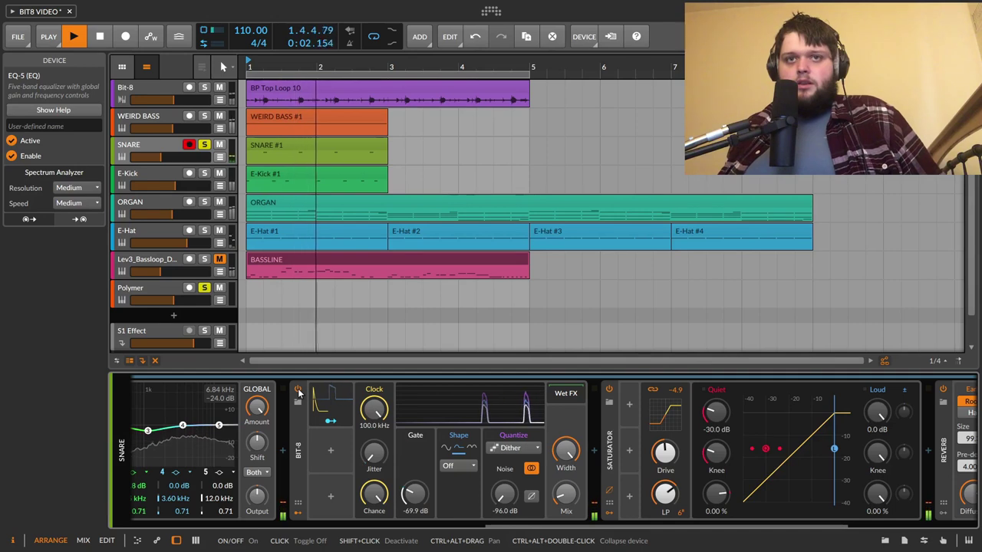
Expand the ADSR modulator in the snare's Bit-8, nudge its decay slightly and audition the track.
{"action": "left_click", "coordinate": [330, 403]}
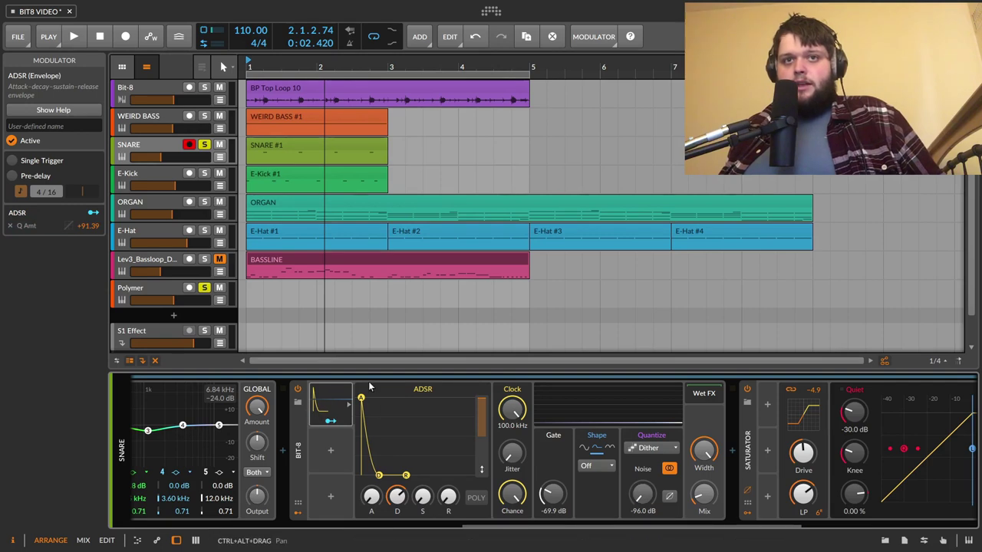
{"action": "key", "text": "space"}
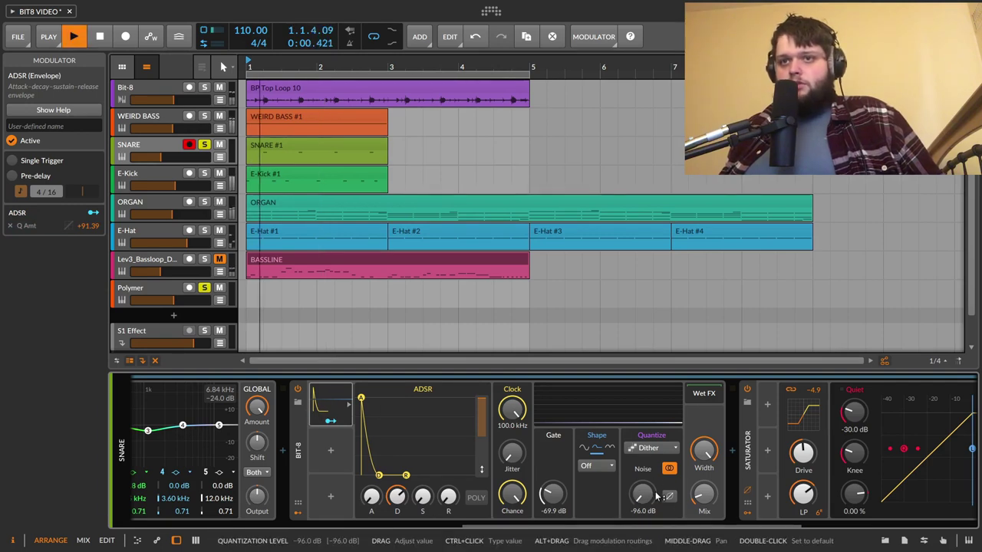
{"action": "key", "text": "space"}
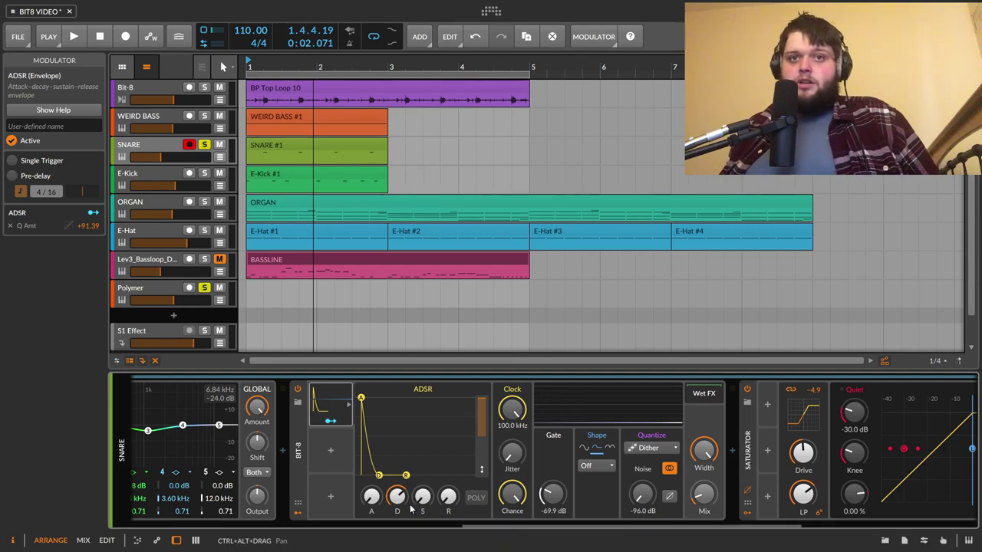
{"action": "key", "text": "space"}
{"action": "mouse_move", "coordinate": [397, 496]}
{"action": "left_mouse_down"}
{"action": "mouse_move", "coordinate": [397, 450]}
{"action": "mouse_move", "coordinate": [396, 498]}
{"action": "left_mouse_up"}
{"action": "key", "text": "space"}
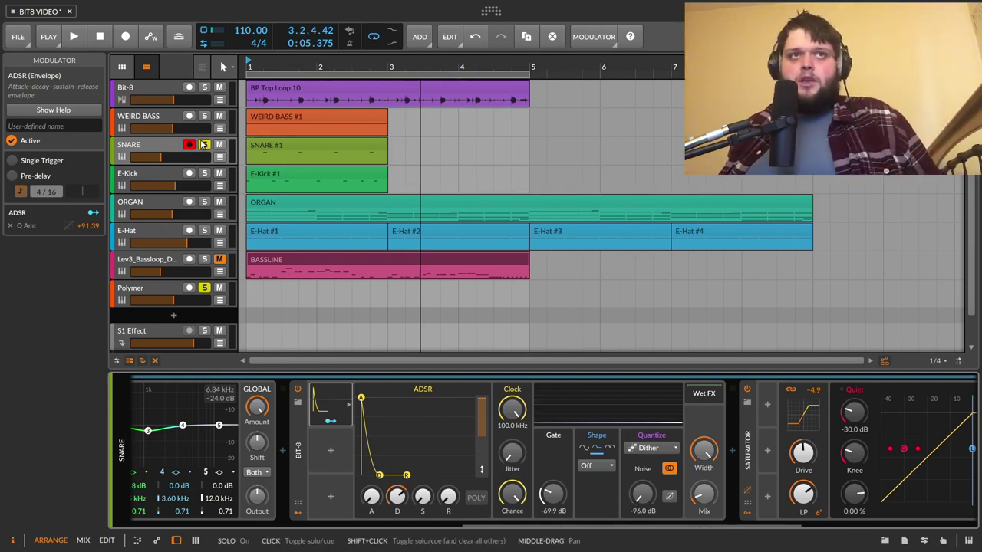
Select and solo the E-Kick track, audition the dry kick and enable its Bit-8.
{"action": "left_click", "coordinate": [160, 175]}
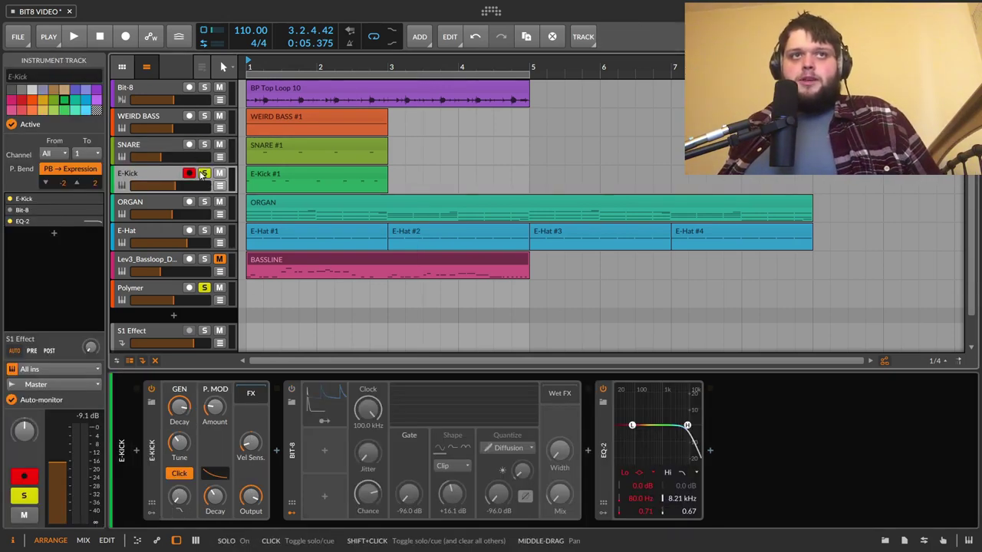
{"action": "key", "text": "space"}
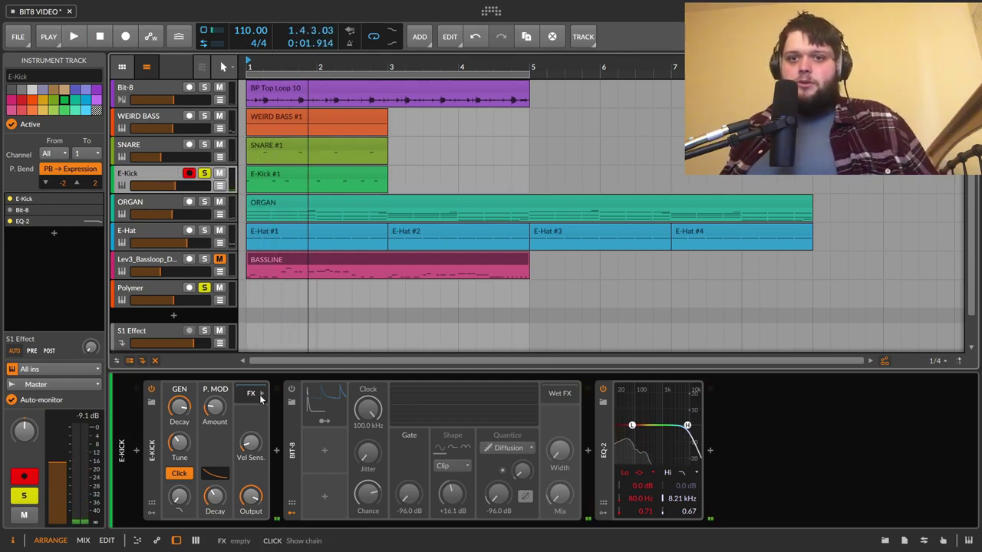
{"action": "left_click", "coordinate": [291, 390]}
{"action": "key", "text": "space"}
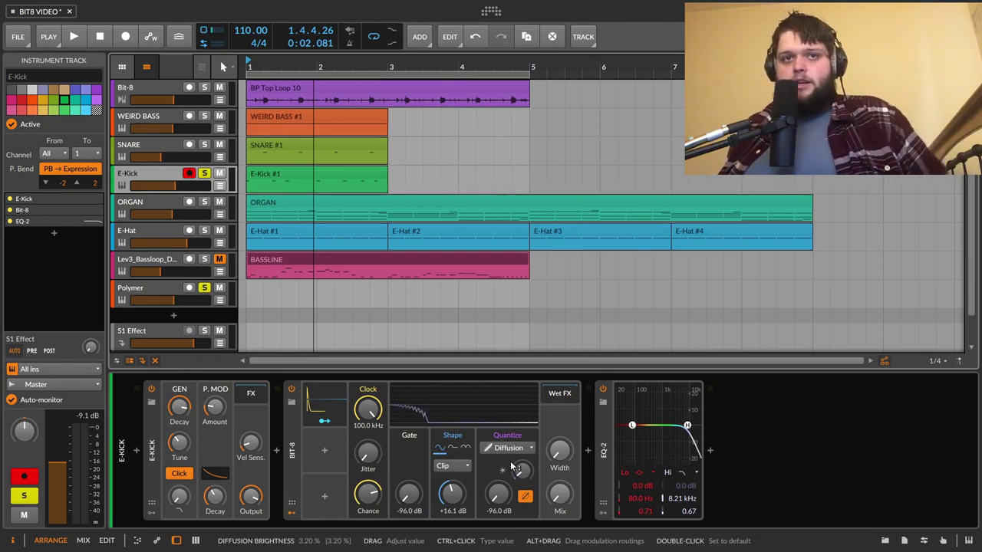
Audition the processed kick and set the Drive in E-Kick's Bit-8 to +16.4 dB.
{"action": "key", "text": "space"}
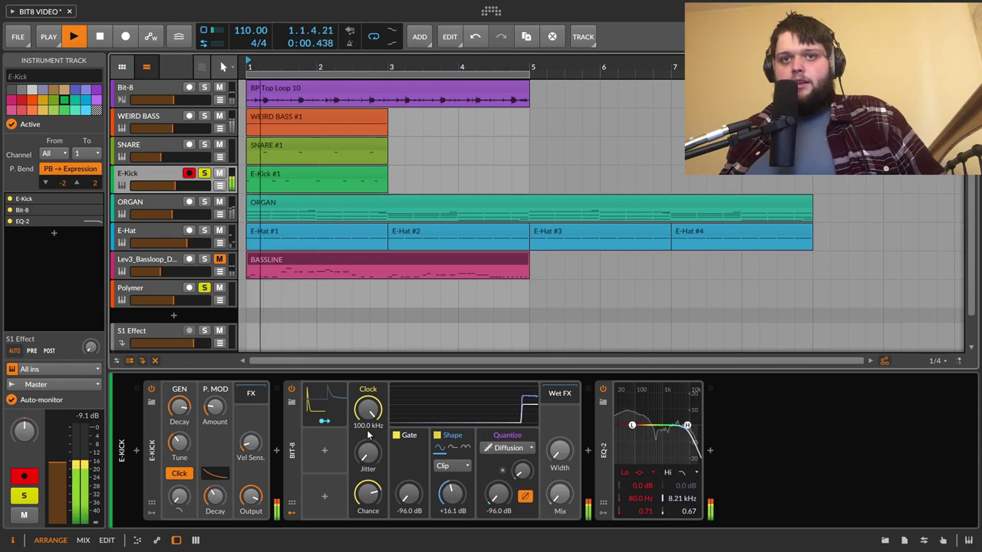
{"action": "mouse_move", "coordinate": [451, 493]}
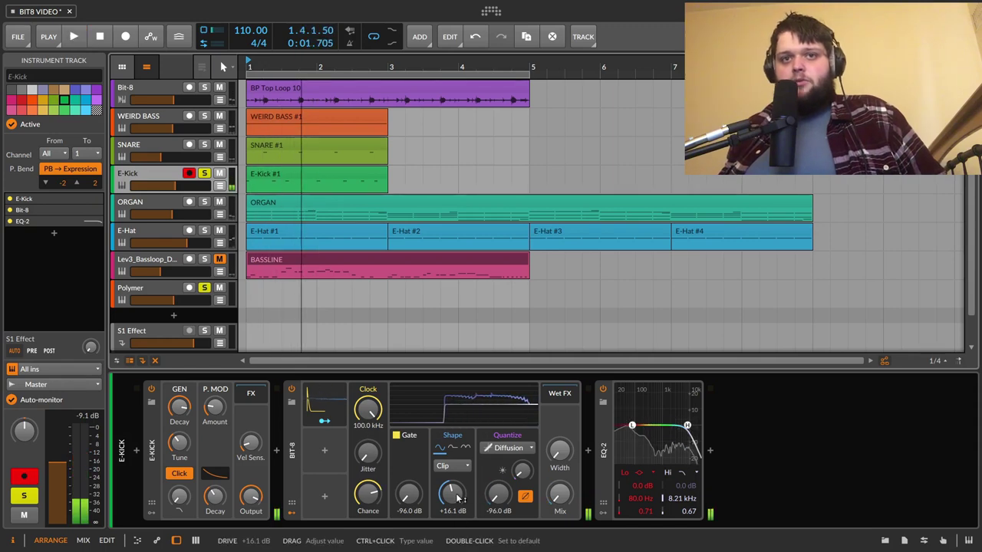
{"action": "left_click_drag", "start_coordinate": [451, 493], "coordinate": [451, 493]}
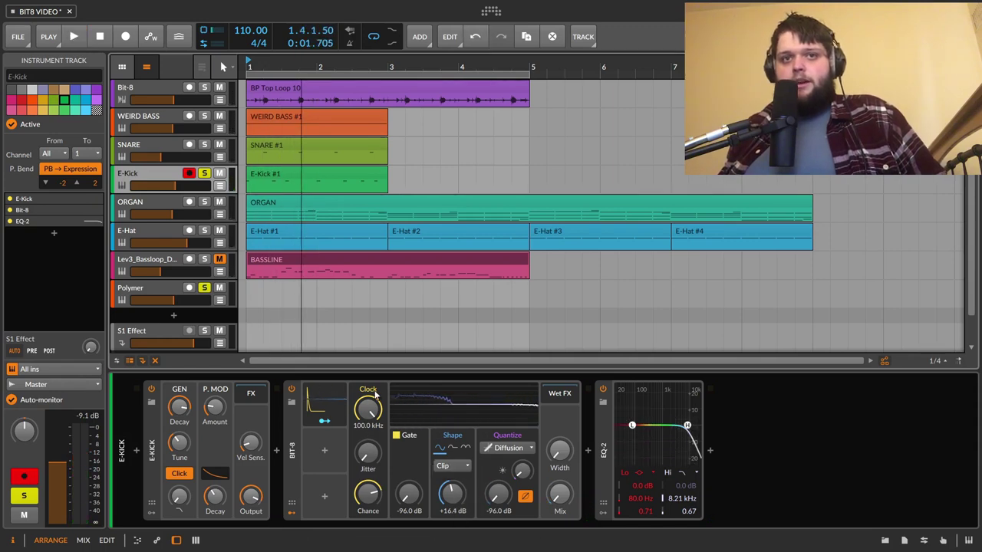
Compare the E-Kick sound with Bit-8 bypassed and re-enabled during playback.
{"action": "key", "text": "space"}
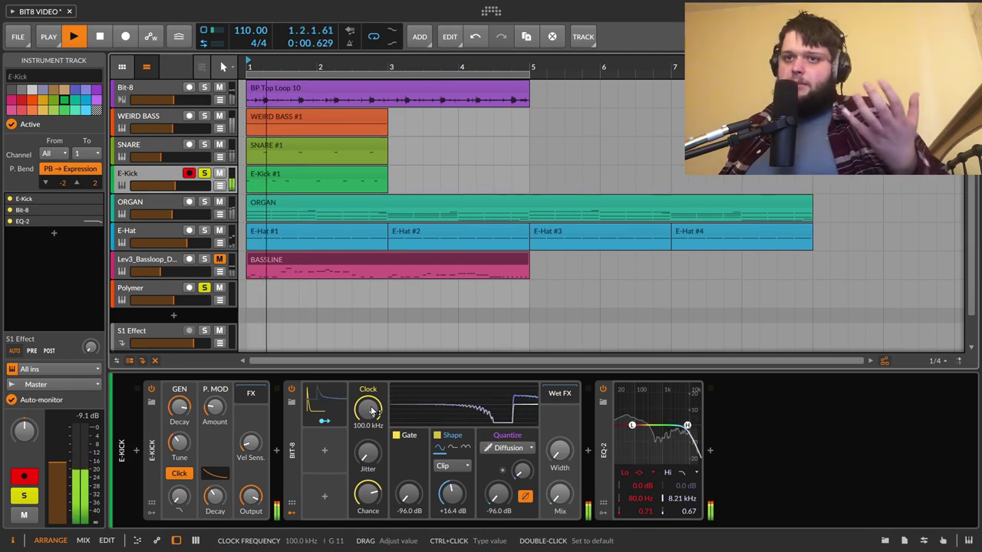
{"action": "left_click", "coordinate": [291, 392]}
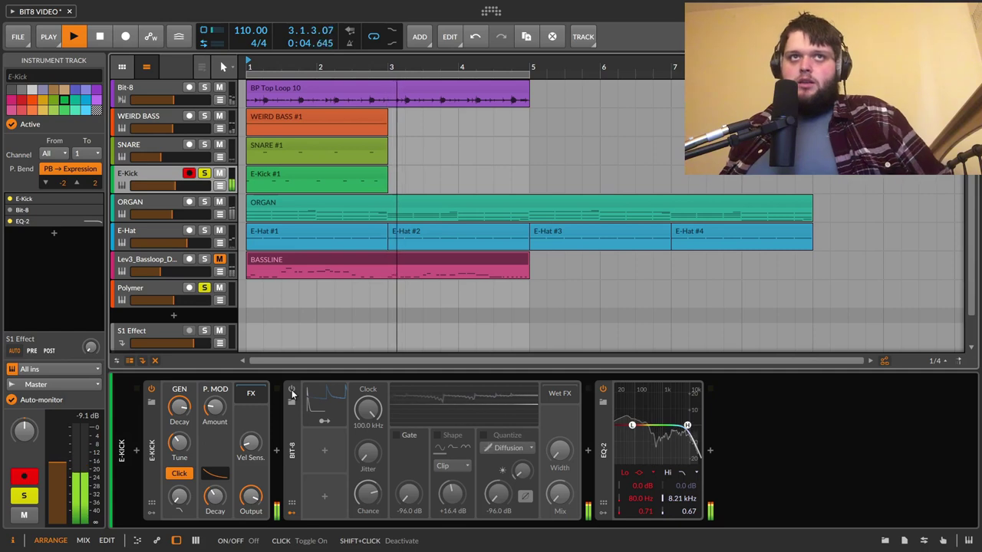
{"action": "left_click", "coordinate": [291, 392]}
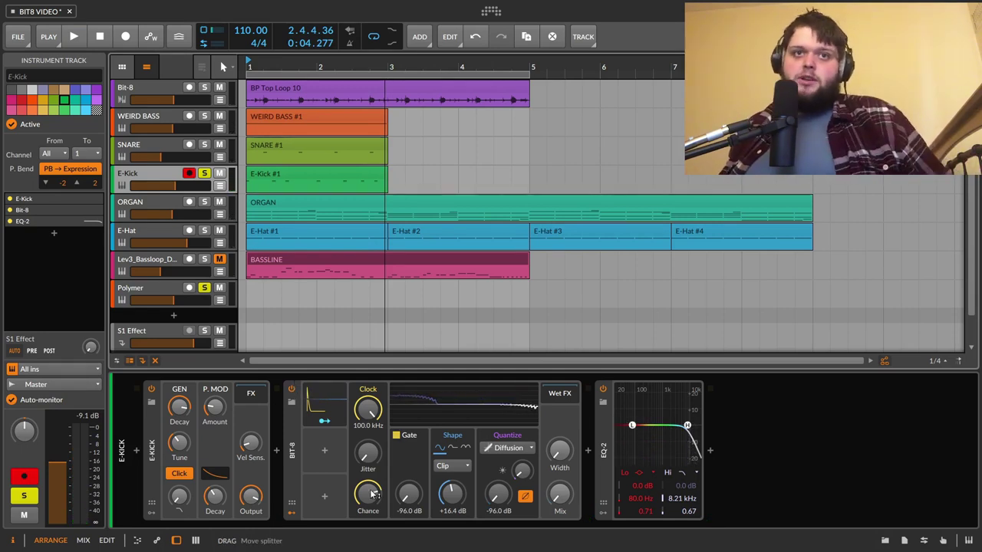
Expand the ADSR modulator in the kick's Bit-8 and set its decay to 27.8 % while auditioning the track.
{"action": "left_click", "coordinate": [325, 405]}
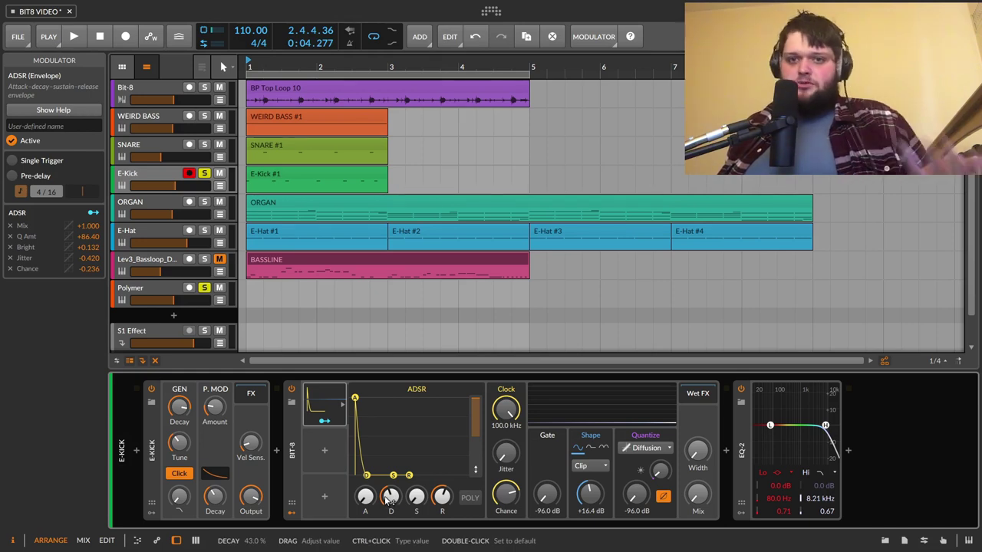
{"action": "mouse_move", "coordinate": [391, 498]}
{"action": "left_mouse_down"}
{"action": "mouse_move", "coordinate": [391, 476]}
{"action": "mouse_move", "coordinate": [366, 485]}
{"action": "mouse_move", "coordinate": [367, 507]}
{"action": "mouse_move", "coordinate": [391, 500]}
{"action": "left_mouse_up"}
{"action": "key", "text": "space"}
{"action": "key", "text": "space"}
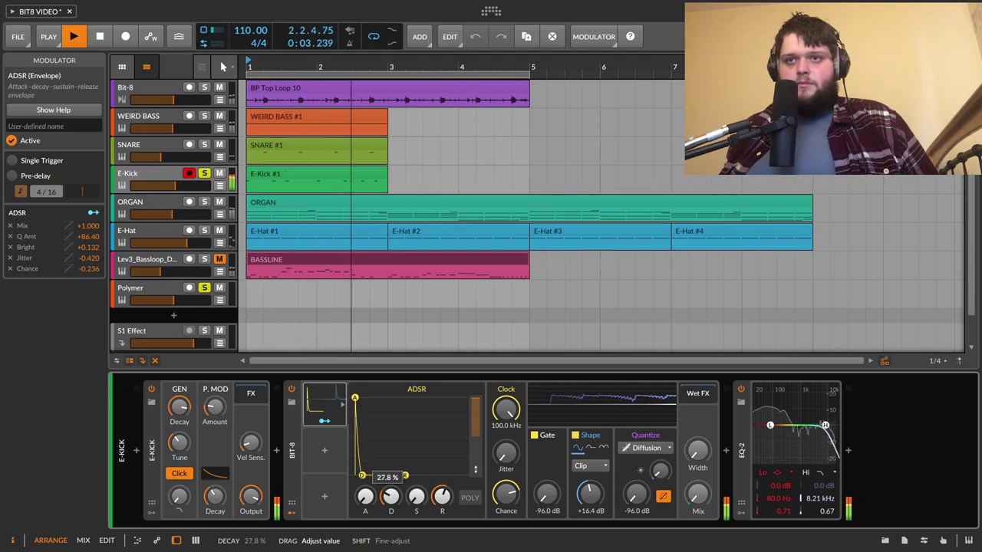
{"action": "key", "text": "space"}
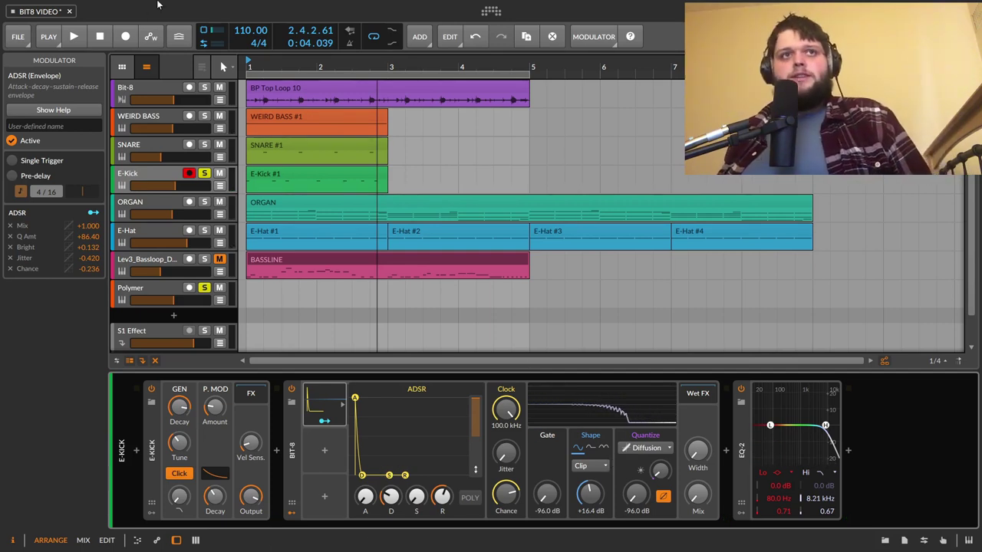
Unsolo the E-Kick track, and select and solo the ORGAN track.
{"action": "left_click", "coordinate": [205, 175]}
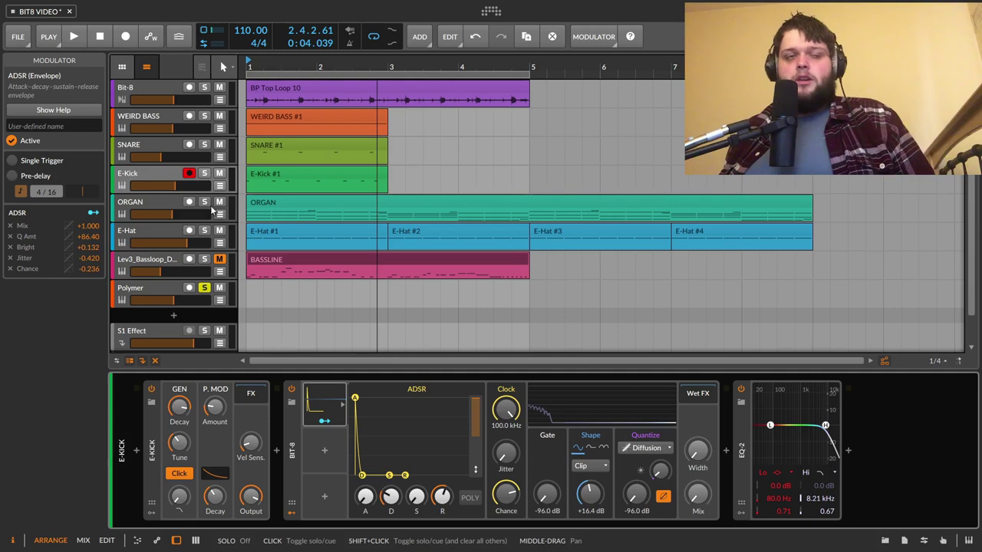
{"action": "left_click", "coordinate": [161, 201]}
{"action": "left_click", "coordinate": [204, 202]}
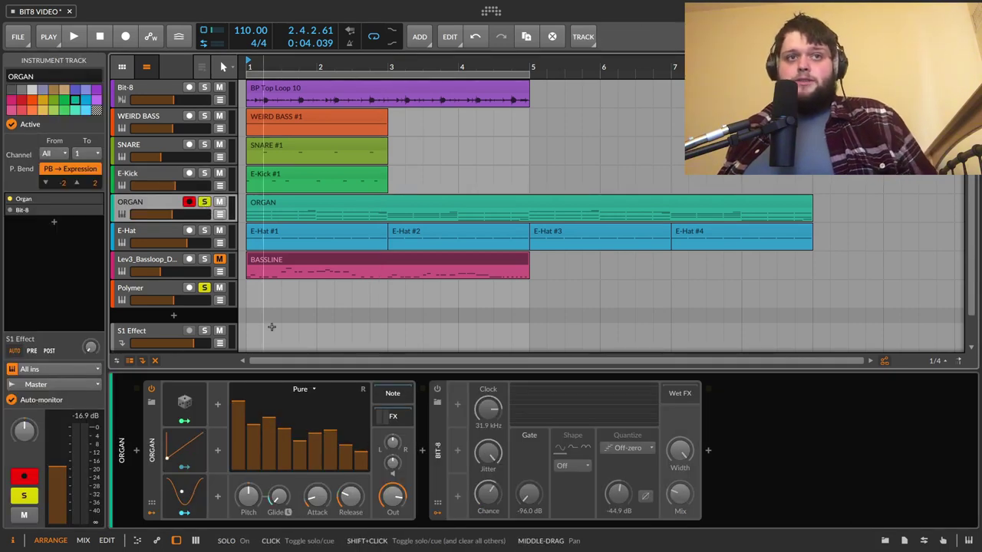
Audition the dry organ and enable Bit-8 on the ORGAN track during playback.
{"action": "key", "text": "space"}
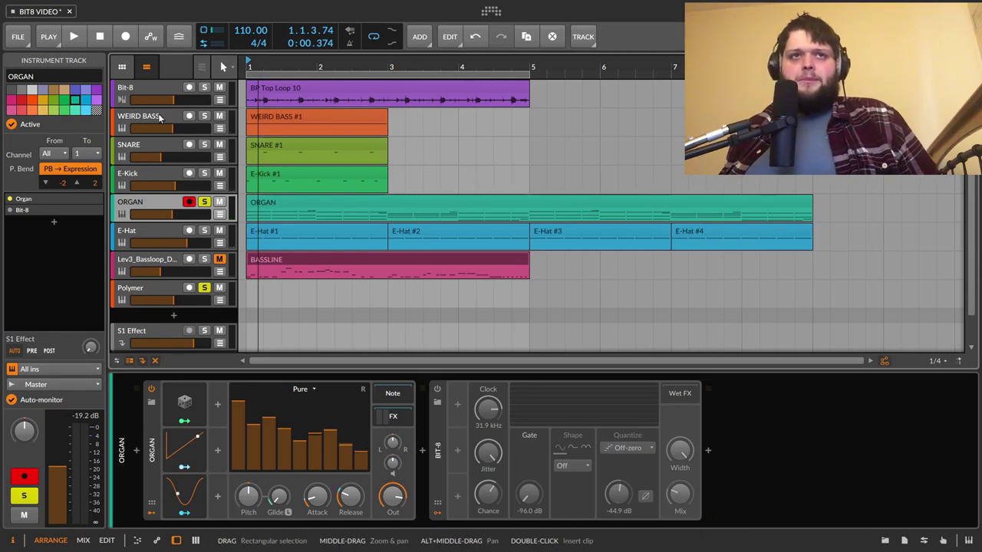
{"action": "key", "text": "space"}
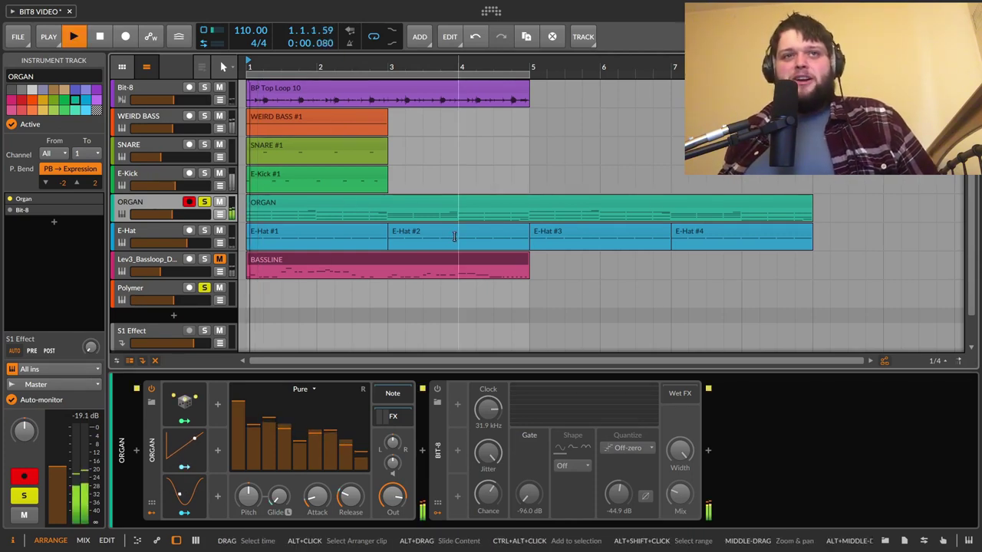
{"action": "left_click", "coordinate": [438, 389]}
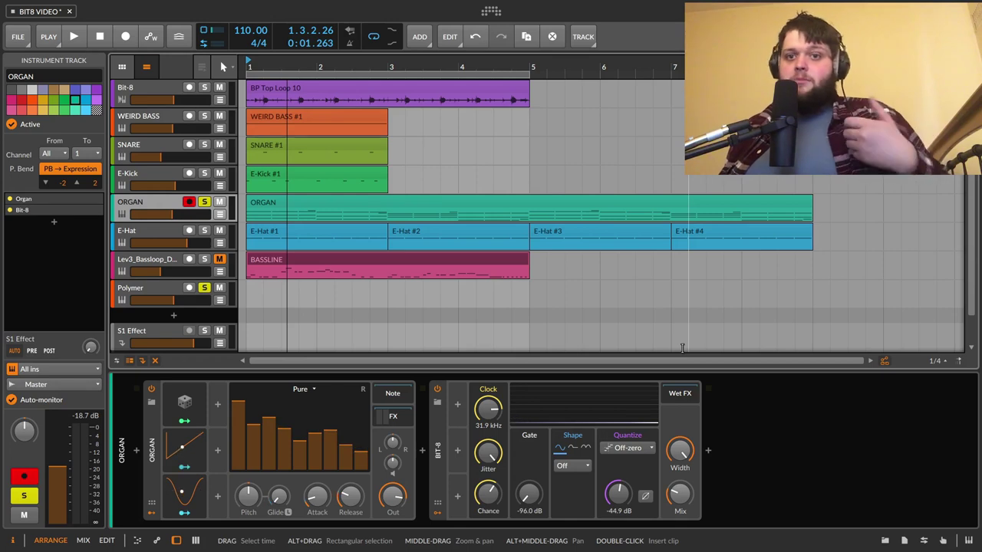
Set the Clock in the ORGAN track's Bit-8 to 26.8 kHz while auditioning the organ.
{"action": "key", "text": "space"}
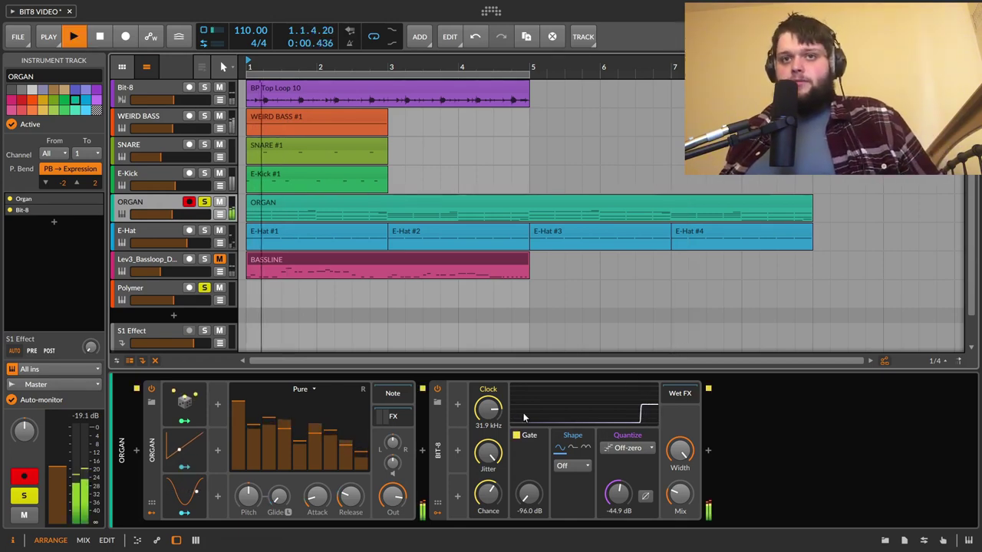
{"action": "left_click_drag", "start_coordinate": [488, 409], "coordinate": [488, 427]}
{"action": "key", "text": "space"}
{"action": "left_click_drag", "start_coordinate": [489, 502], "coordinate": [489, 504]}
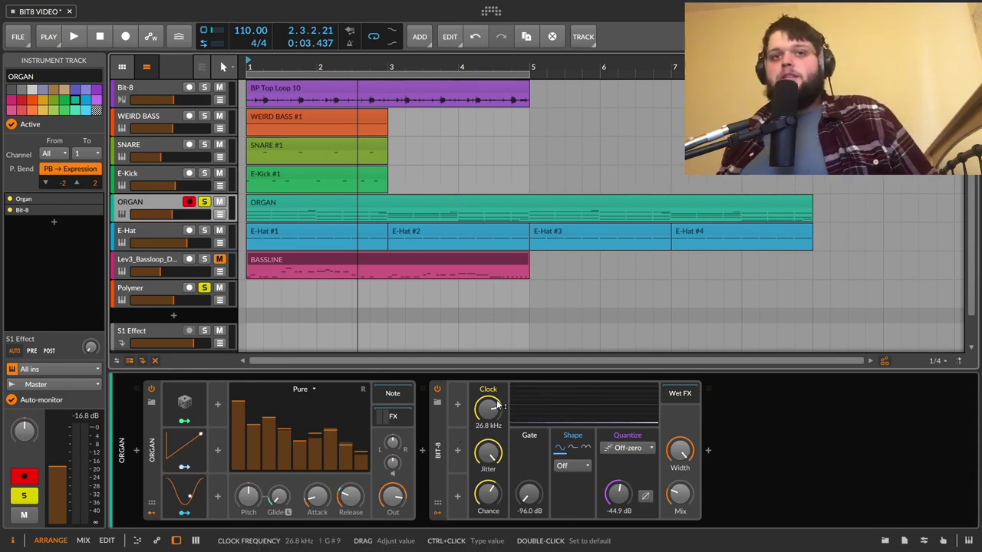
Compare the organ with Bit-8 bypassed and re-enabled, and stop playback.
{"action": "key", "text": "space"}
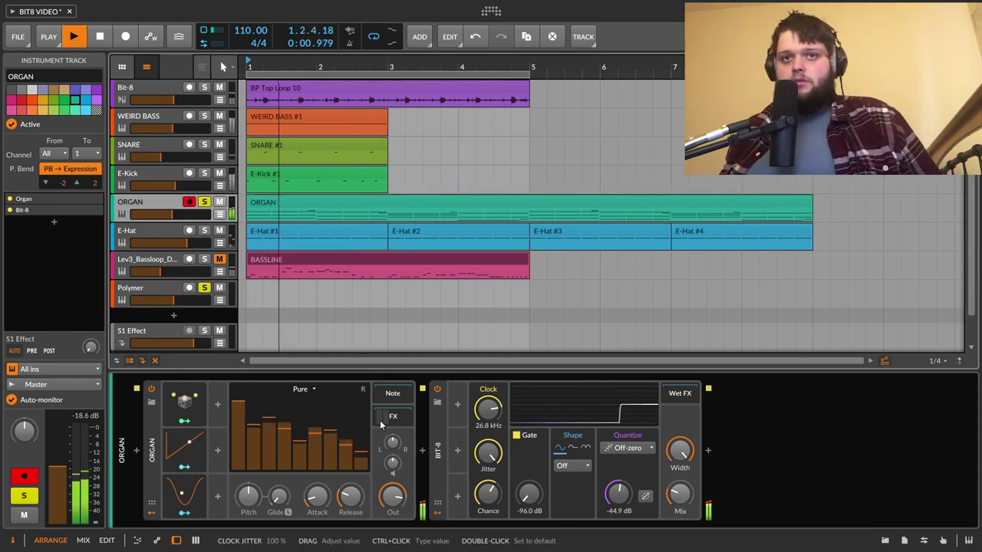
{"action": "left_click", "coordinate": [437, 389]}
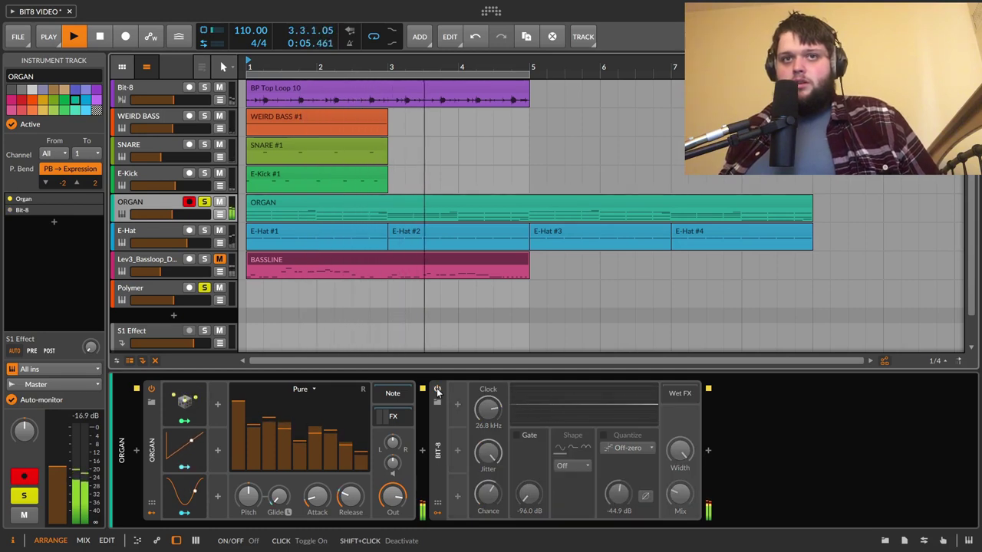
{"action": "left_click", "coordinate": [437, 390]}
{"action": "key", "text": "space"}
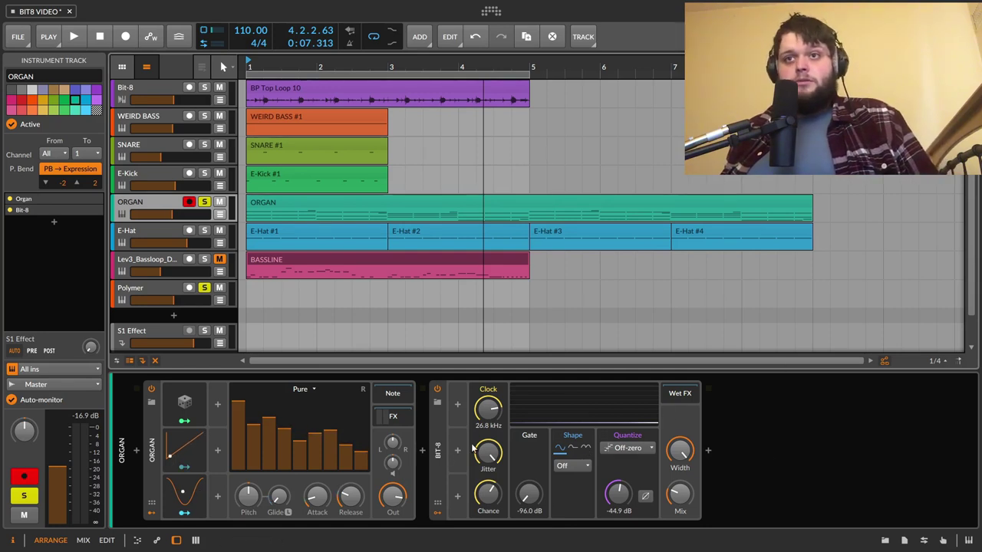
Unsolo the ORGAN track, select E-Hat and show the Bit-8 inside Delay-2's FB FX chain.
{"action": "left_click", "coordinate": [204, 202]}
{"action": "left_click", "coordinate": [160, 226]}
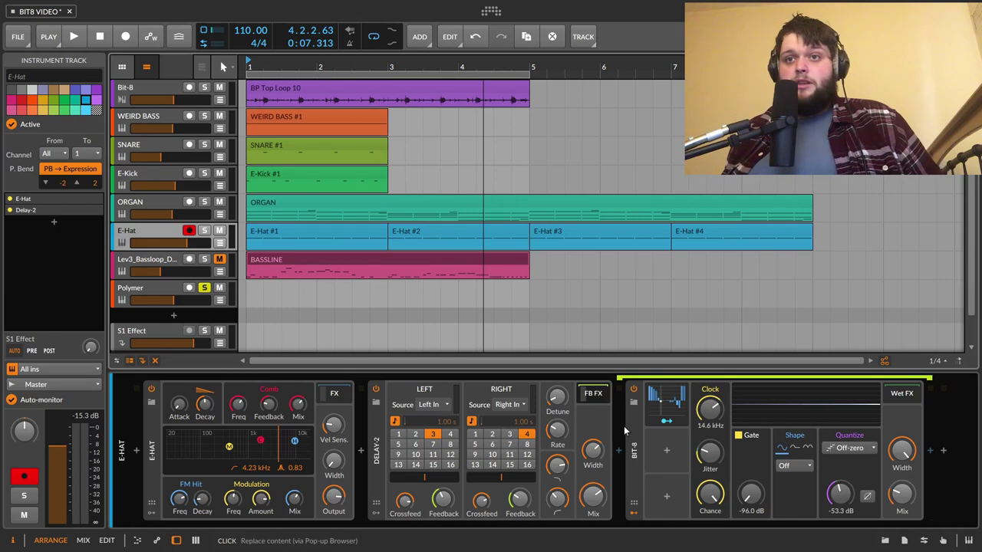
{"action": "left_click", "coordinate": [599, 393]}
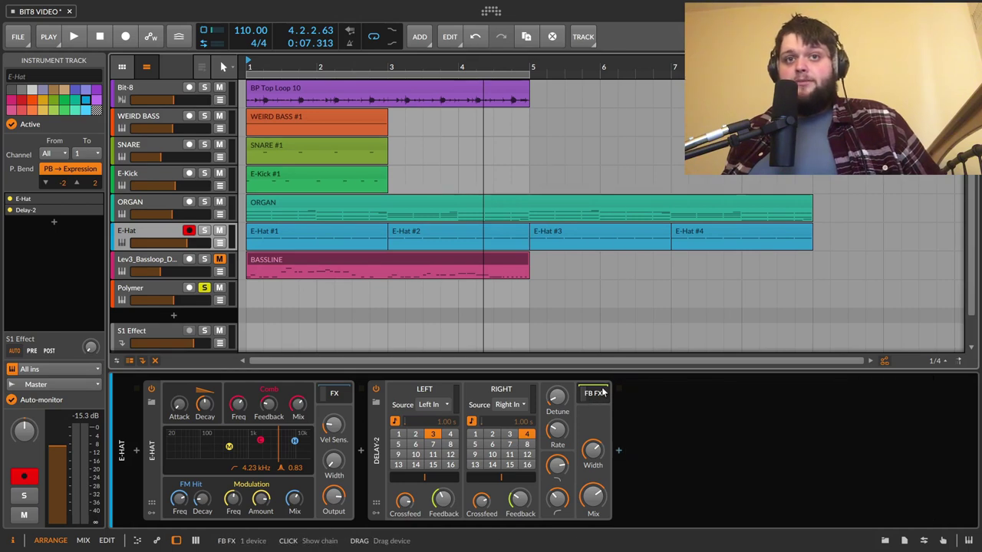
{"action": "left_click", "coordinate": [603, 393]}
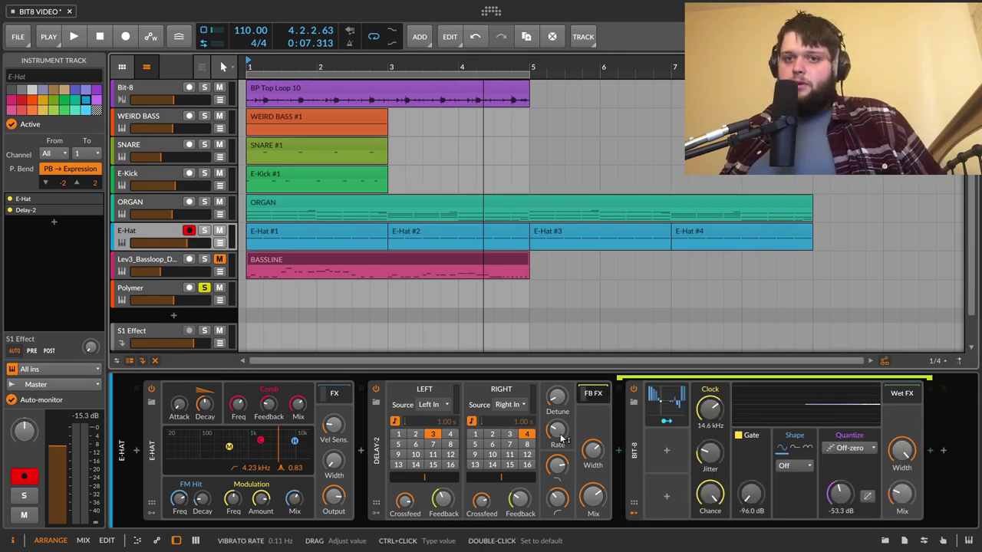
Solo and audition the E-Hat track, setting the Mix of the Bit-8 in Delay-2's feedback chain to 64.4 %.
{"action": "key", "text": "space"}
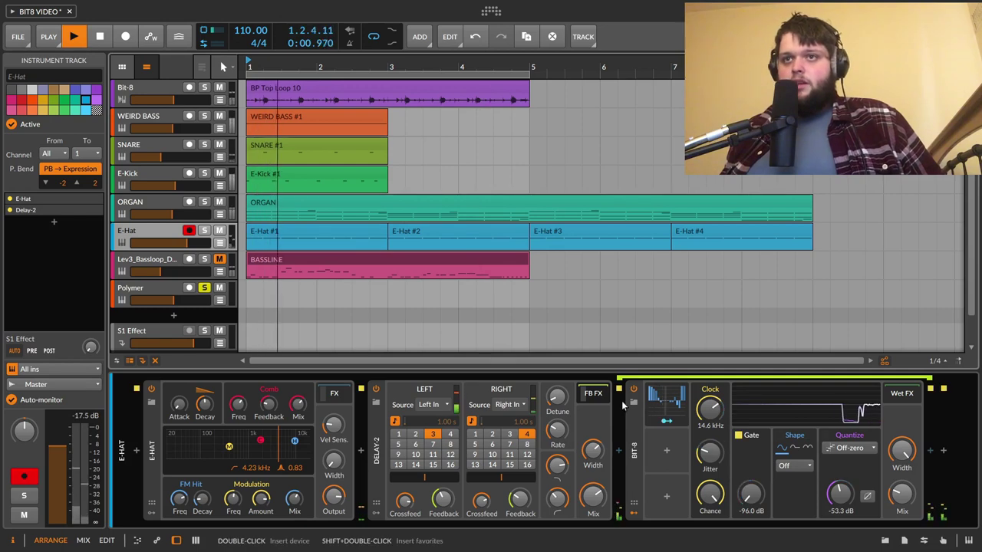
{"action": "left_click", "coordinate": [204, 230]}
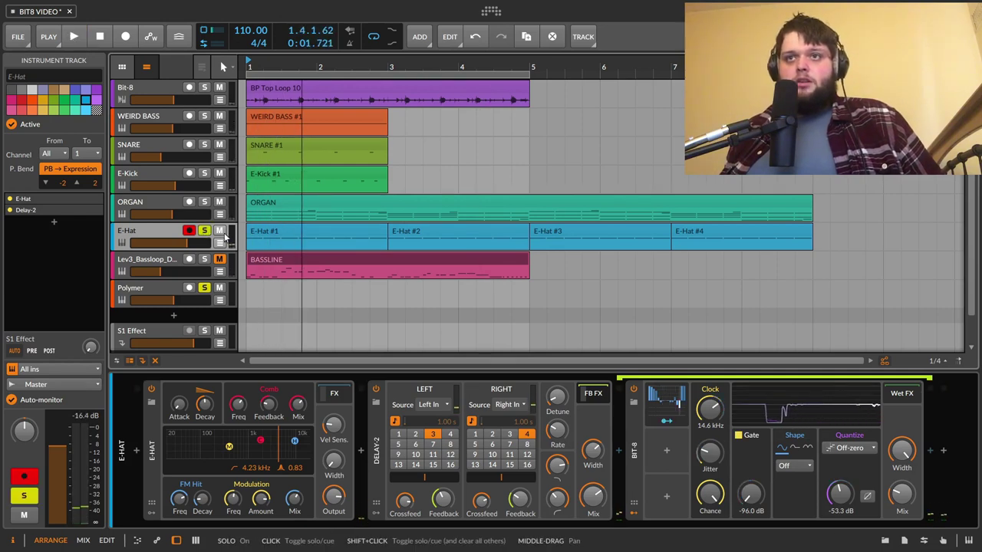
{"action": "key", "text": "space"}
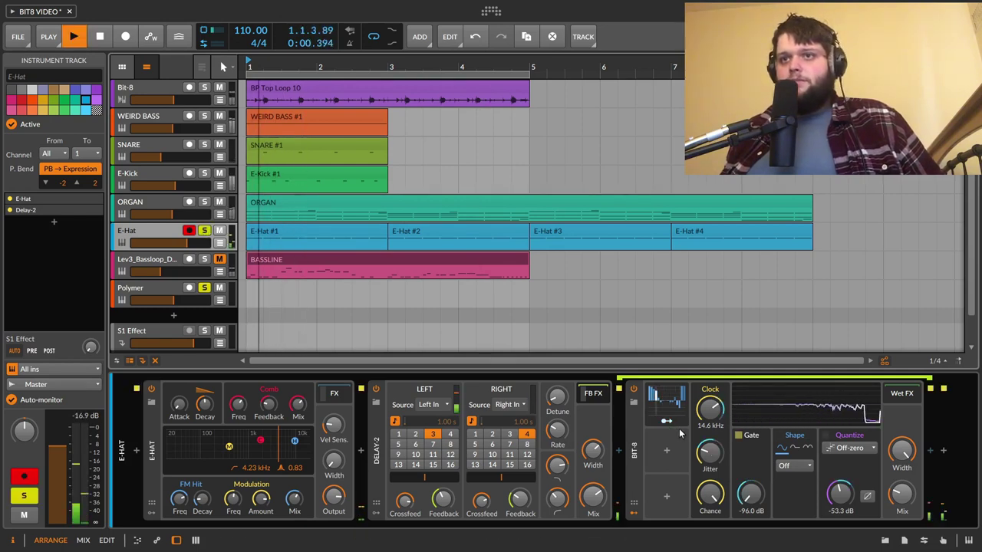
{"action": "mouse_move", "coordinate": [903, 495]}
{"action": "left_mouse_down"}
{"action": "mouse_move", "coordinate": [902, 481]}
{"action": "mouse_move", "coordinate": [900, 500]}
{"action": "left_mouse_up"}
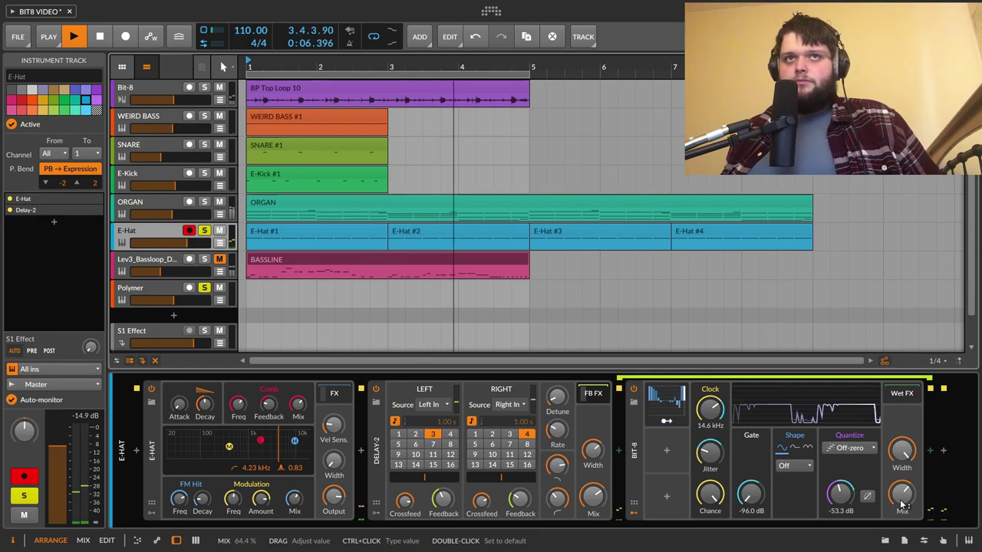
Raise the Mix of the Bit-8 in Delay-2's feedback chain to full and redraw its Steps modulator's 16-step pattern.
{"action": "left_click_drag", "start_coordinate": [900, 500], "coordinate": [900, 479]}
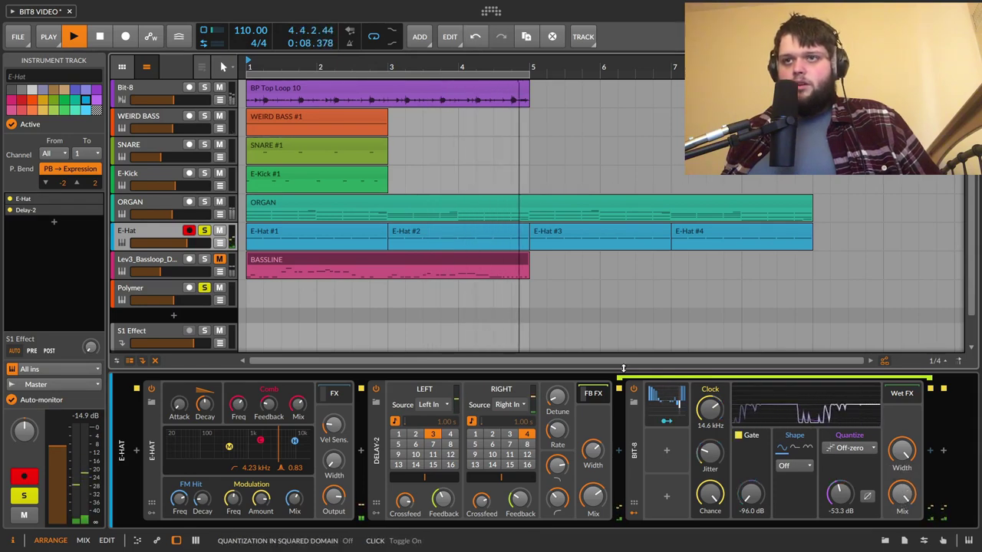
{"action": "left_click", "coordinate": [672, 434]}
{"action": "mouse_move", "coordinate": [737, 389]}
{"action": "left_mouse_down"}
{"action": "mouse_move", "coordinate": [756, 428]}
{"action": "mouse_move", "coordinate": [852, 485]}
{"action": "mouse_move", "coordinate": [892, 442]}
{"action": "mouse_move", "coordinate": [961, 472]}
{"action": "left_mouse_up"}
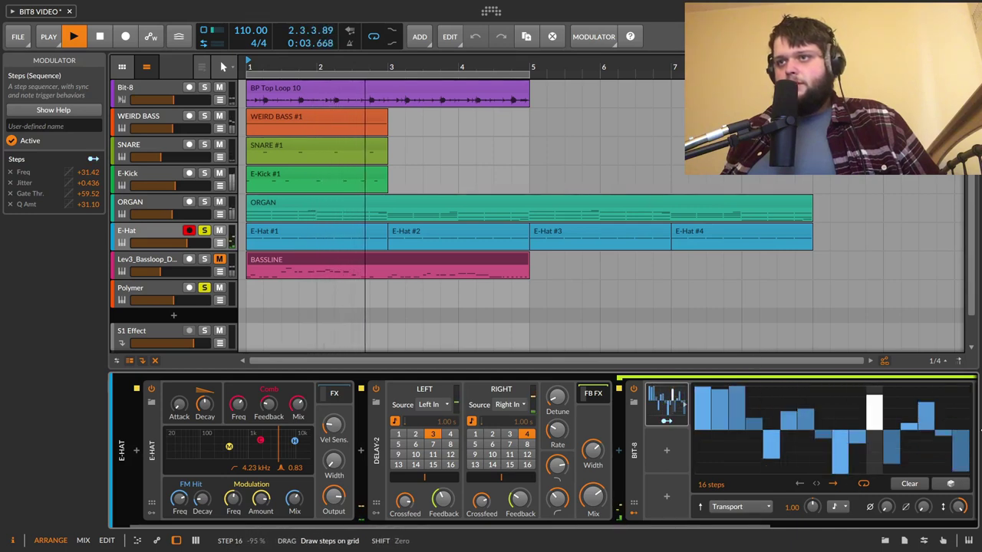
{"action": "scroll", "coordinate": [754, 521], "scroll_direction": "right", "scroll_amount": 2}
{"action": "mouse_move", "coordinate": [664, 465]}
{"action": "left_mouse_down"}
{"action": "mouse_move", "coordinate": [649, 460]}
{"action": "mouse_move", "coordinate": [694, 449]}
{"action": "mouse_move", "coordinate": [768, 460]}
{"action": "mouse_move", "coordinate": [844, 430]}
{"action": "mouse_move", "coordinate": [862, 386]}
{"action": "mouse_move", "coordinate": [843, 452]}
{"action": "left_mouse_up"}
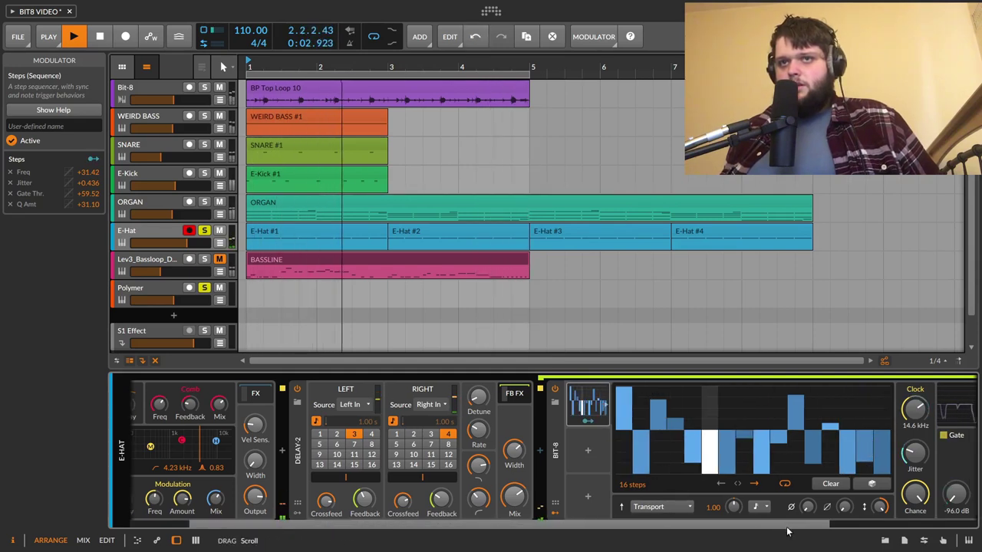
Set the Steps modulation amounts in the E-Hat's Bit-8 to -45.62 for Freq, +0.476 for Jitter and +41.09 for Q Amt.
{"action": "scroll", "coordinate": [537, 429], "scroll_direction": "right", "scroll_amount": 3}
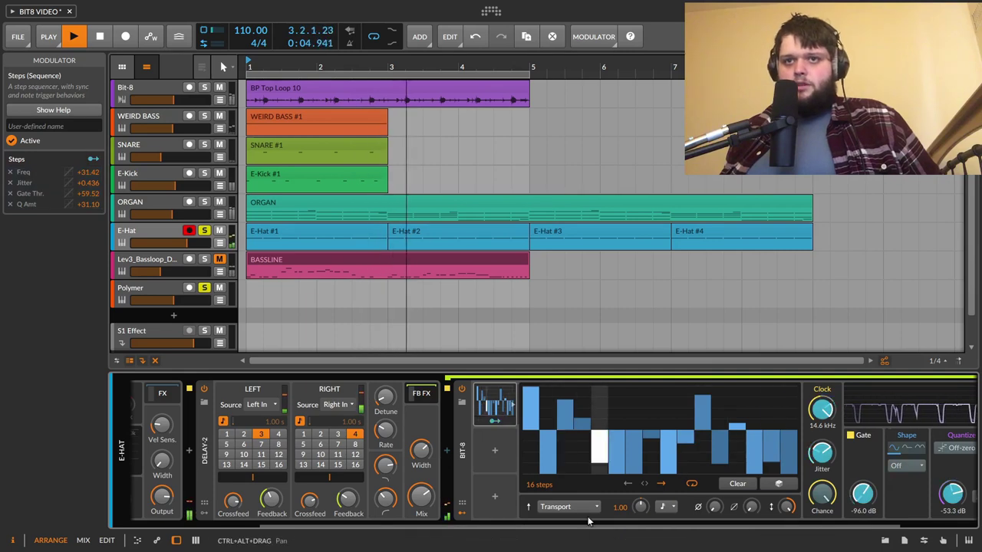
{"action": "scroll", "coordinate": [767, 491], "scroll_direction": "right", "scroll_amount": 3}
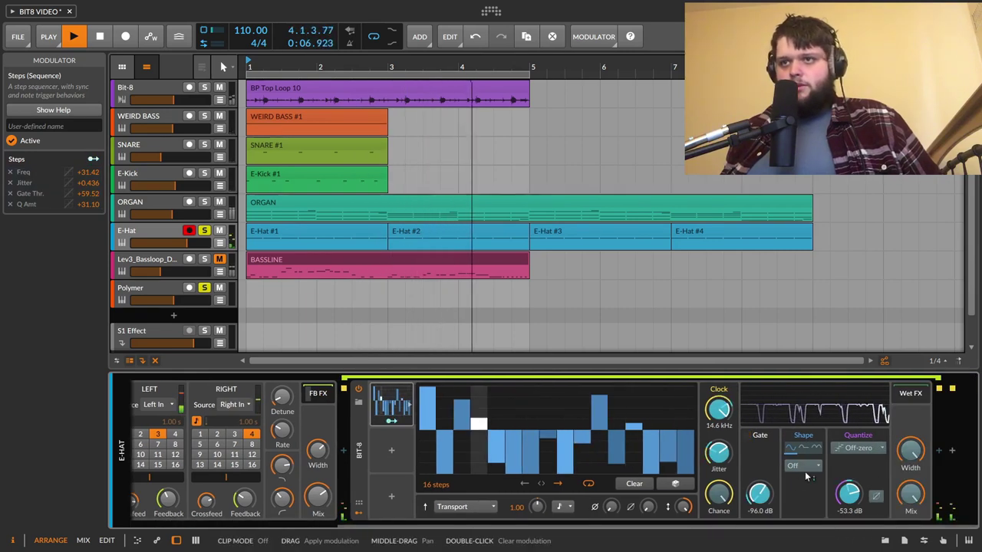
{"action": "left_click_drag", "start_coordinate": [721, 409], "coordinate": [719, 451]}
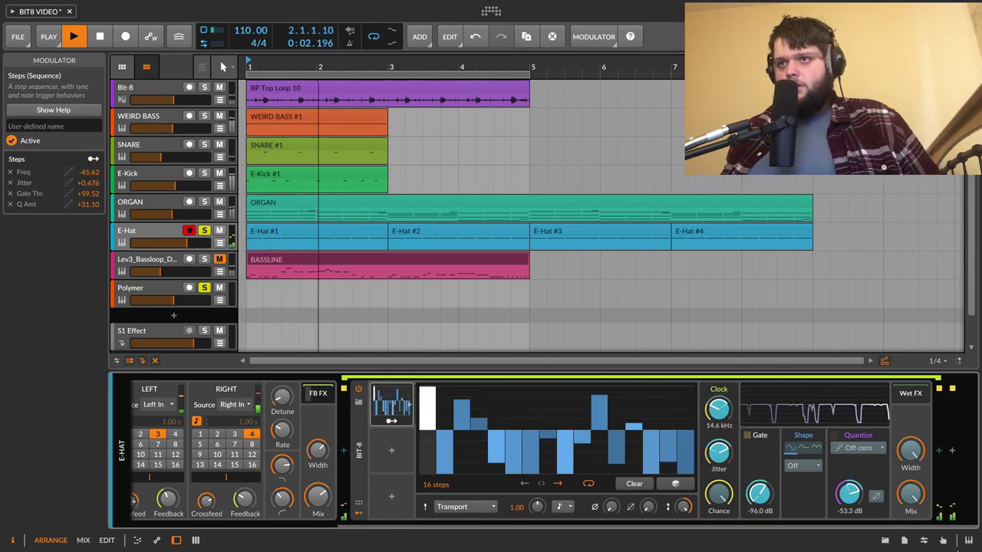
{"action": "left_click_drag", "start_coordinate": [849, 495], "coordinate": [849, 497]}
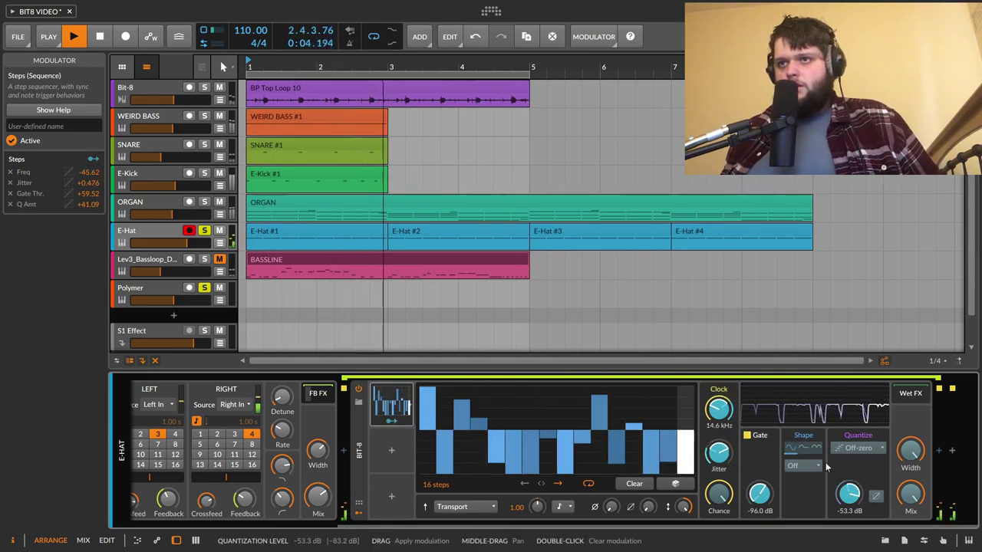
Unsolo the E-Hat track, then select, solo and unmute the Lev3_Bassloop track.
{"action": "left_click", "coordinate": [204, 230]}
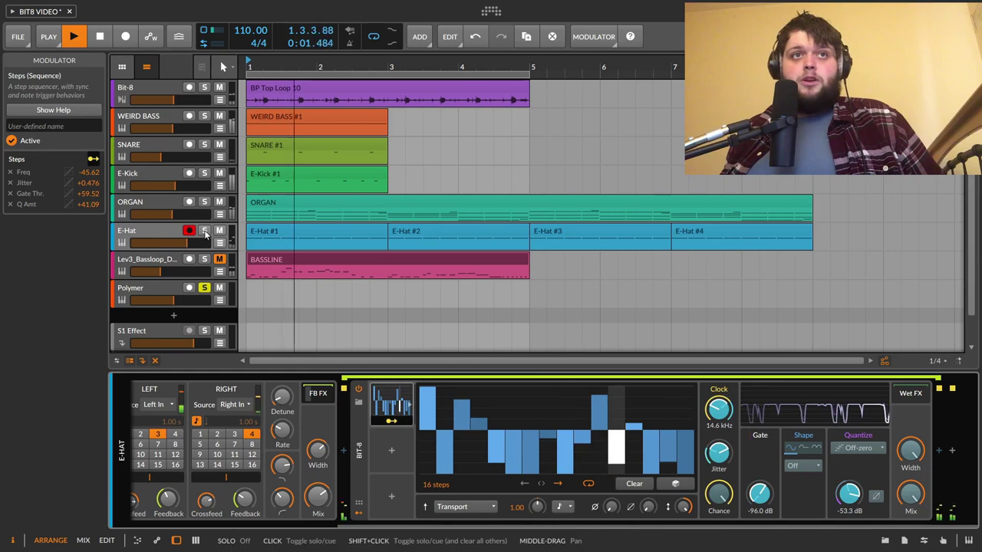
{"action": "left_click", "coordinate": [140, 235]}
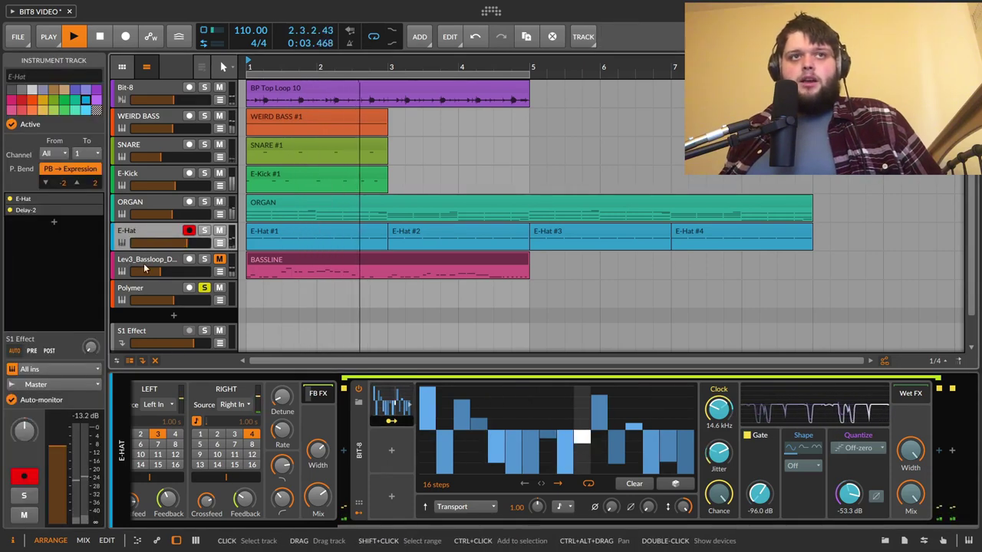
{"action": "left_click", "coordinate": [154, 265]}
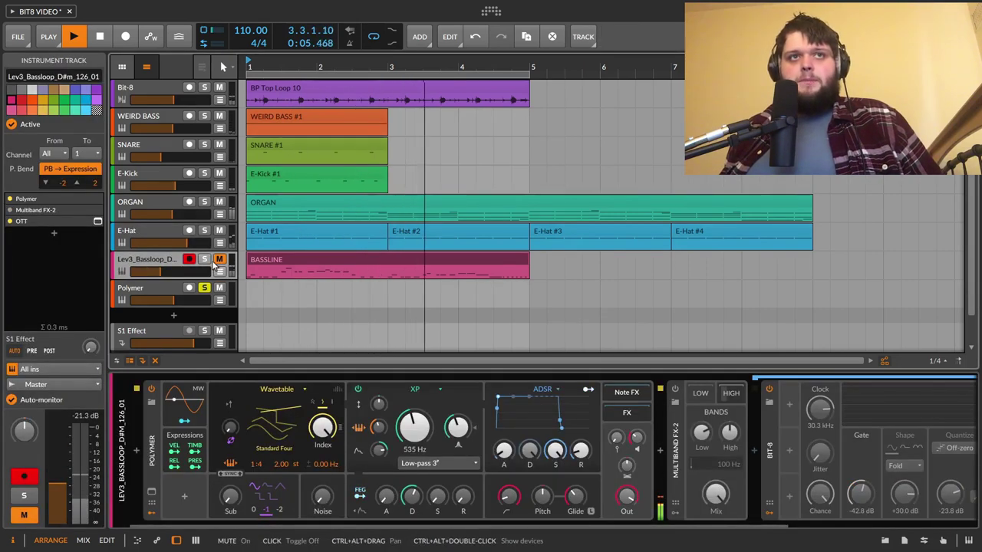
{"action": "left_click", "coordinate": [204, 260]}
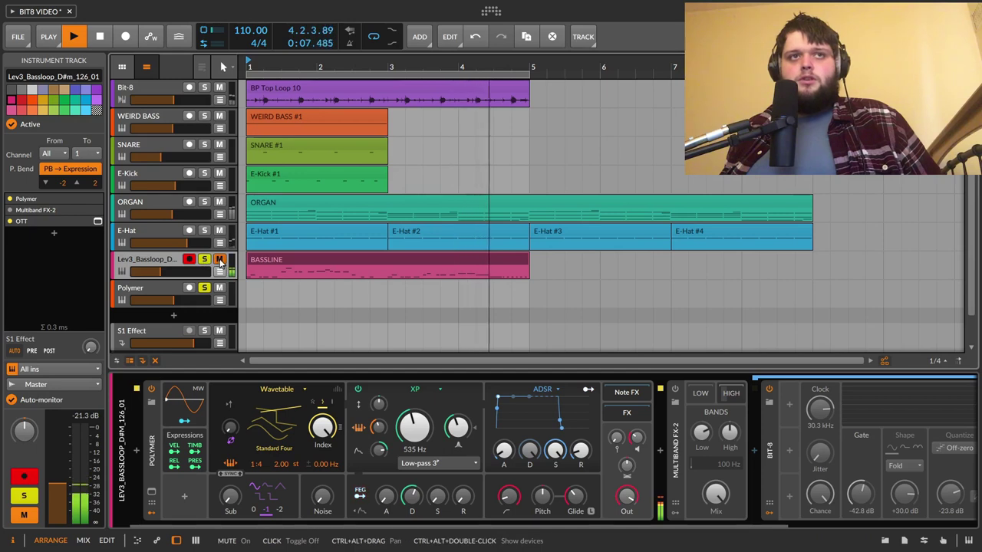
{"action": "left_click", "coordinate": [220, 261]}
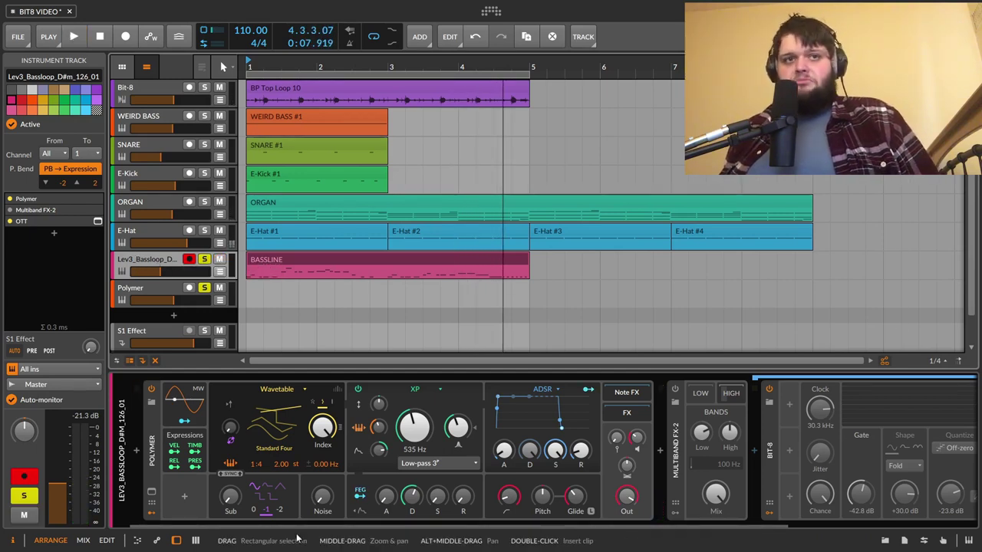
Audition the bassline and show the Bit-8 inside Multiband FX-2's High chain.
{"action": "key", "text": "space"}
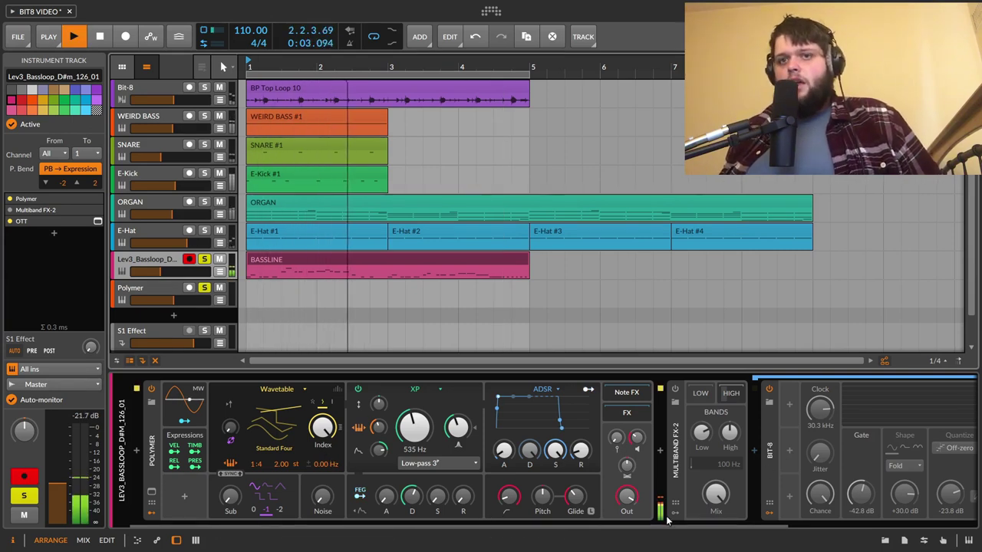
{"action": "left_click", "coordinate": [739, 393]}
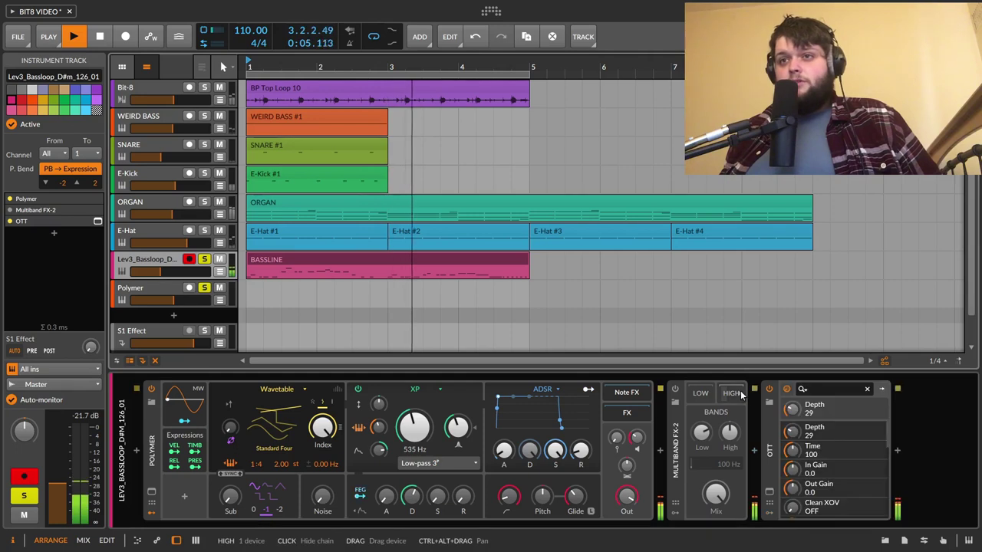
{"action": "left_click", "coordinate": [740, 393]}
{"action": "left_click_drag", "start_coordinate": [737, 525], "coordinate": [921, 525]}
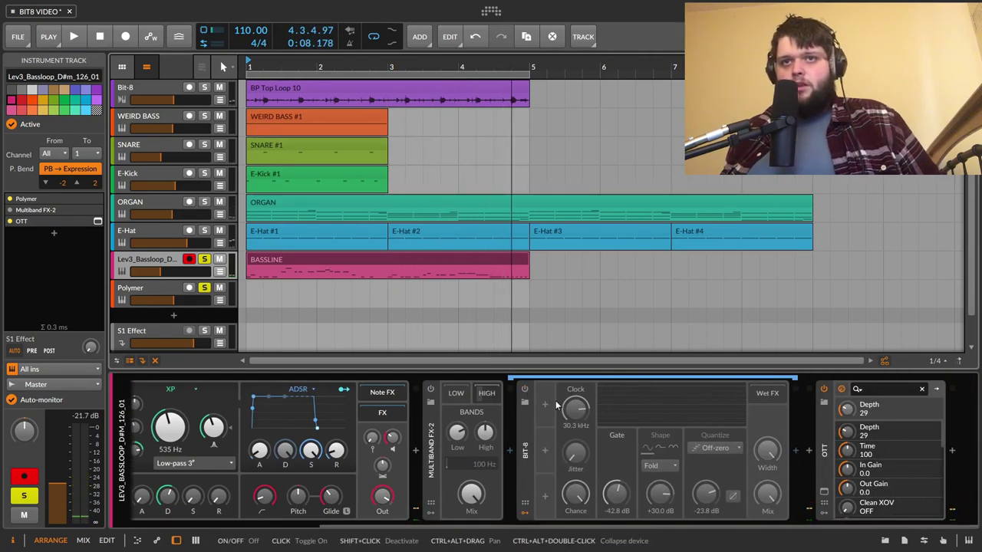
Enable Multiband FX-2 and the Bit-8 in its High chain during playback to compare the bassline with and without them.
{"action": "left_click", "coordinate": [526, 390]}
{"action": "key", "text": "space"}
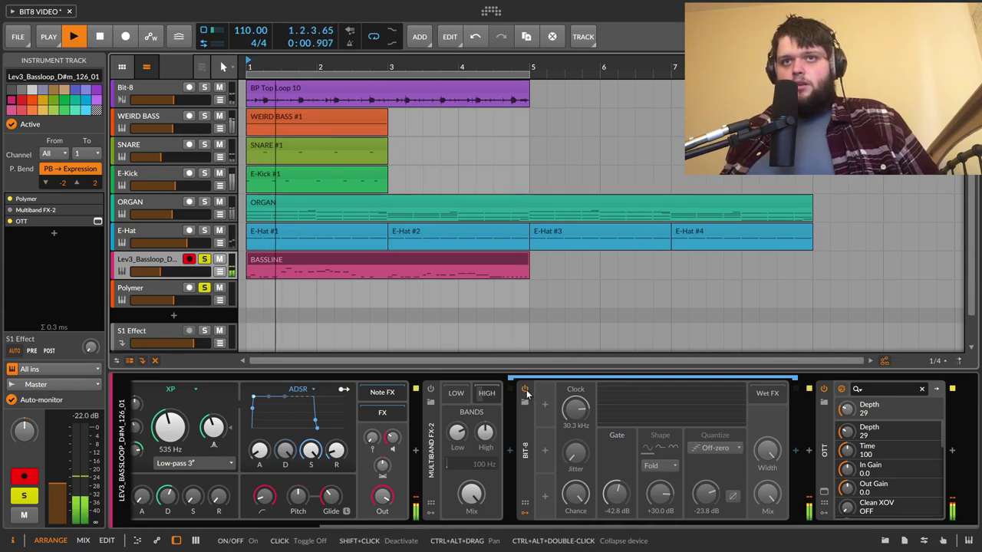
{"action": "left_click", "coordinate": [526, 389]}
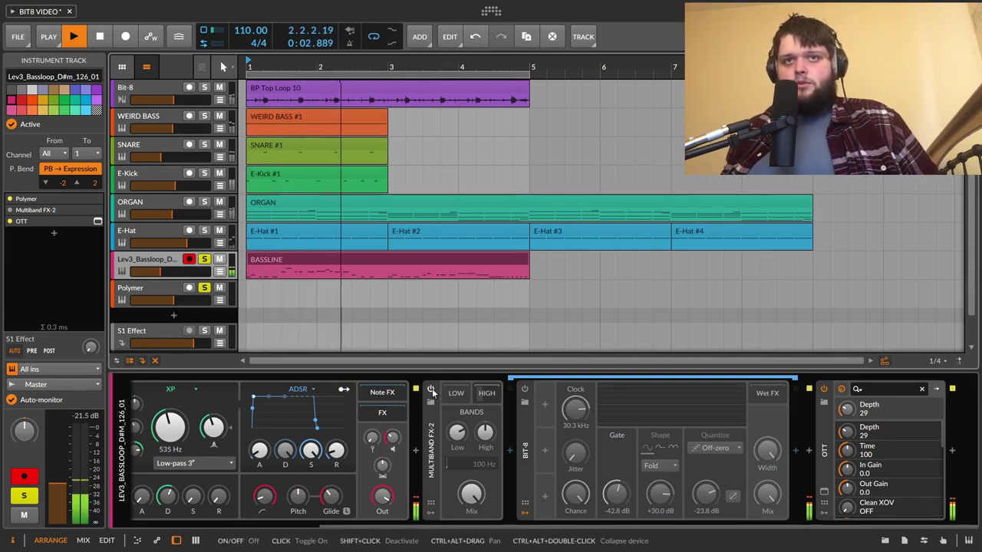
{"action": "left_click", "coordinate": [431, 391]}
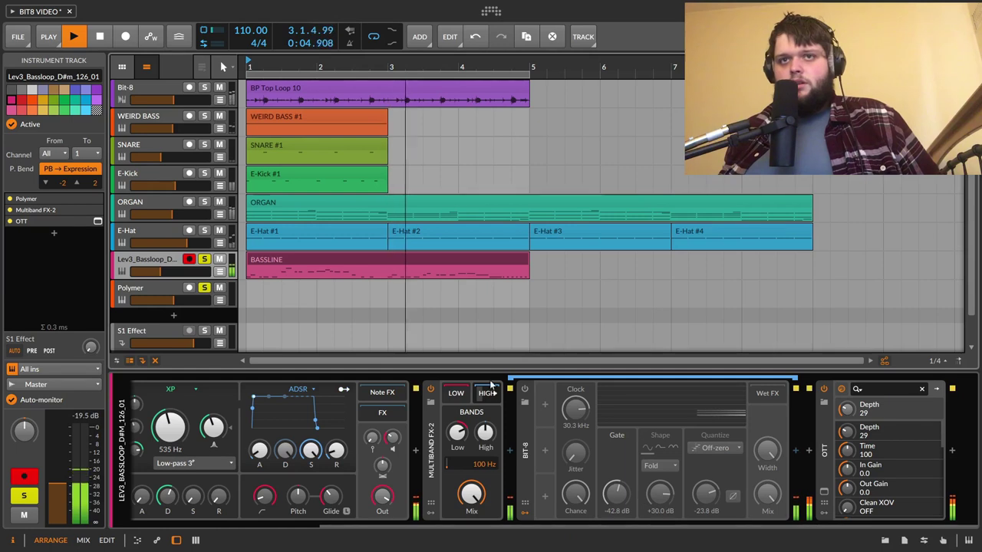
{"action": "left_click", "coordinate": [525, 389]}
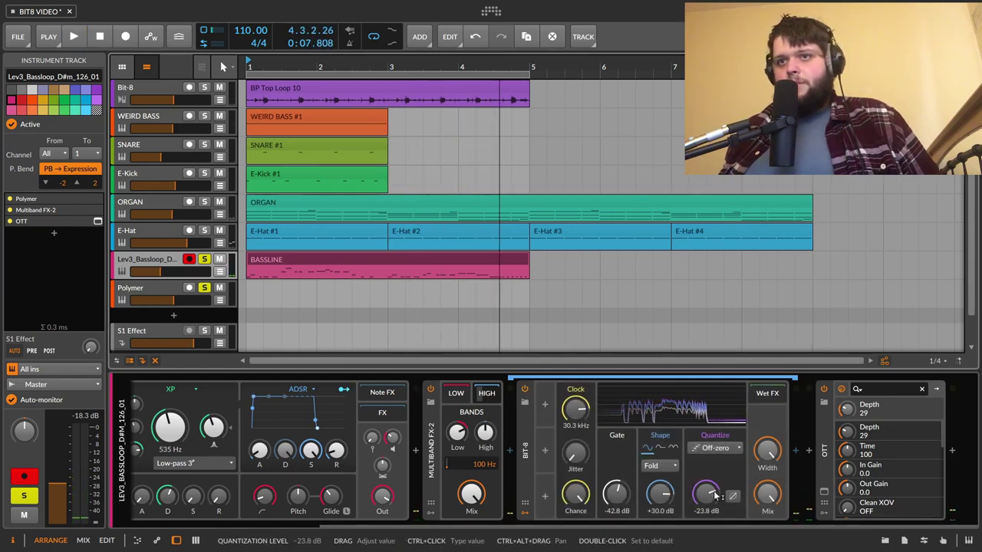
Check the quantization mode of the bassline's Bit-8, keep it on Off-zero, and audition the processed bassline.
{"action": "left_click", "coordinate": [715, 448]}
{"action": "left_click", "coordinate": [722, 464]}
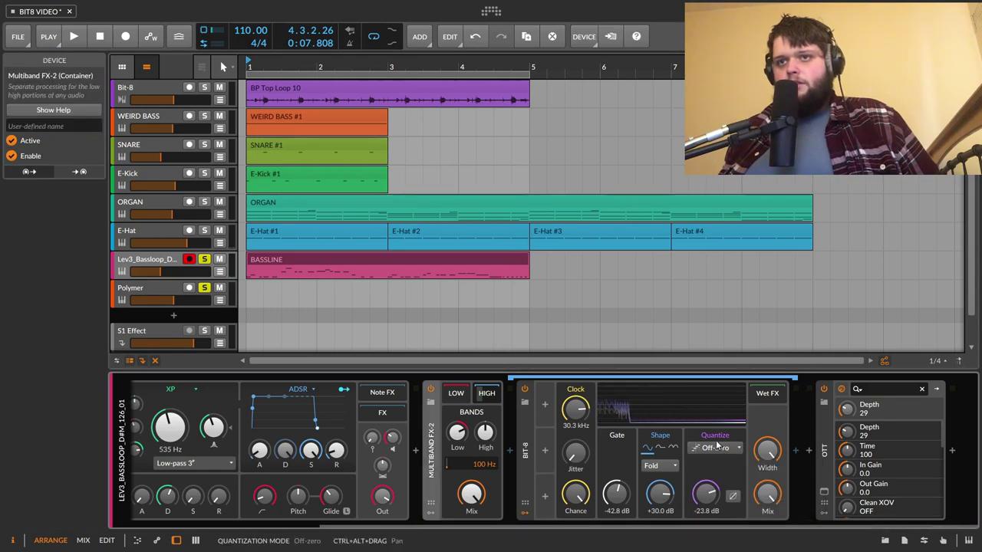
{"action": "key", "text": "space"}
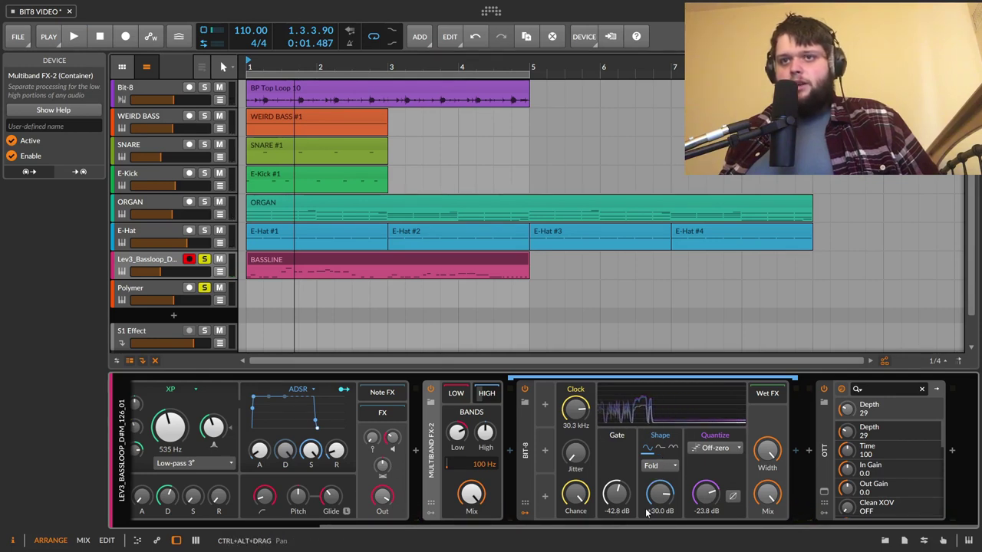
{"action": "key", "text": "space"}
{"action": "key", "text": "space"}
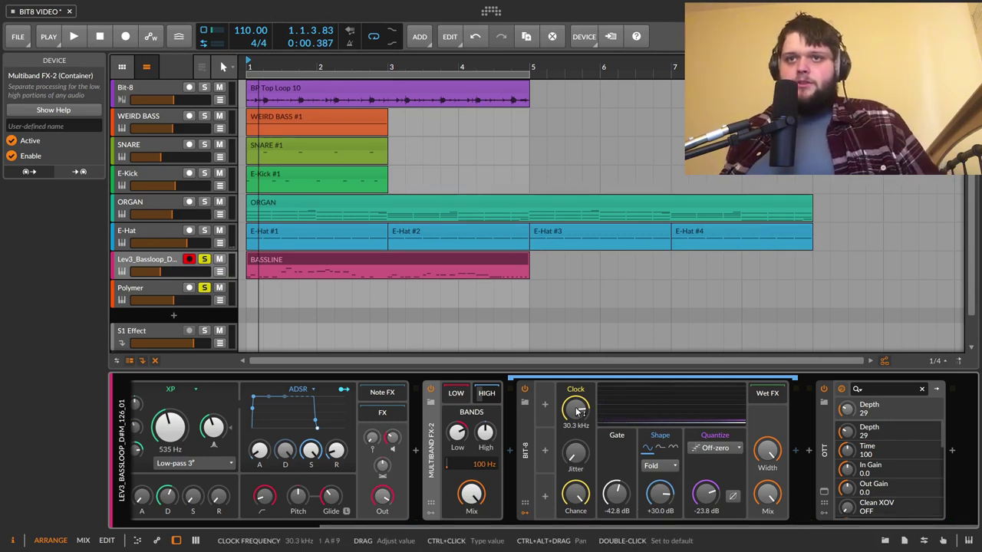
Tune the bassline's Bit-8 to a 26.1 kHz Clock, -24.2 dB quantization level, +29.4 dB Drive and -30.9 dB Gate threshold.
{"action": "left_click_drag", "start_coordinate": [576, 409], "coordinate": [576, 421]}
{"action": "left_click_drag", "start_coordinate": [706, 494], "coordinate": [706, 496]}
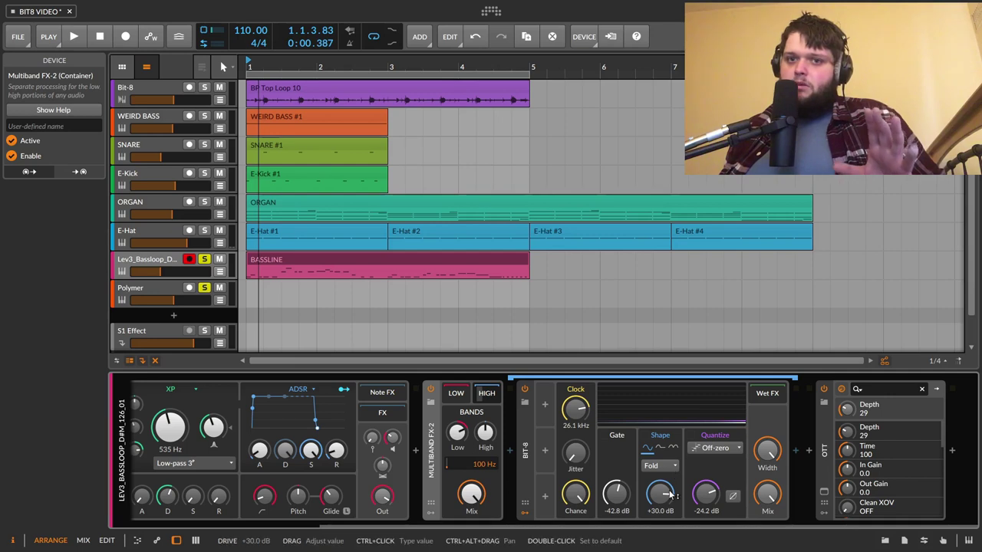
{"action": "key", "text": "space"}
{"action": "left_click_drag", "start_coordinate": [670, 495], "coordinate": [670, 488]}
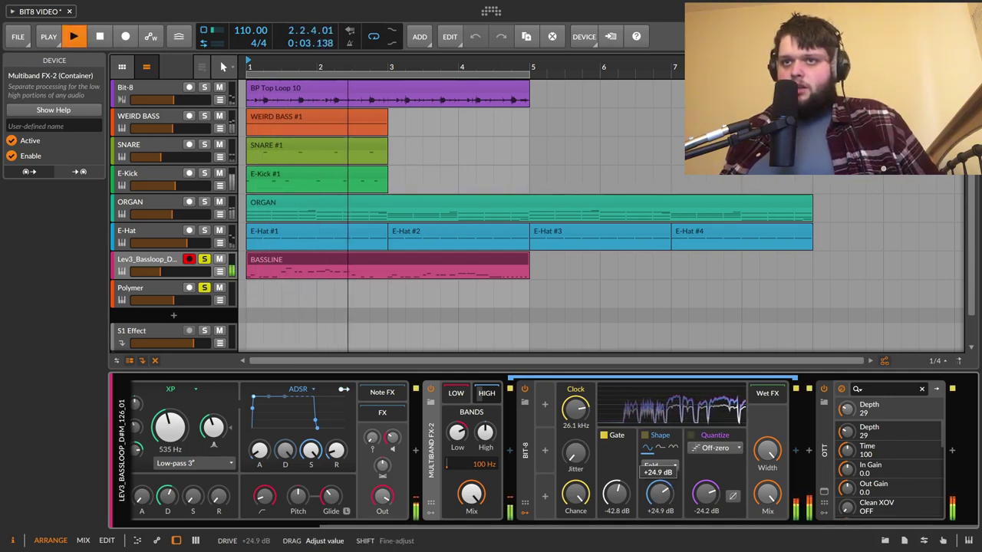
{"action": "left_click_drag", "start_coordinate": [660, 495], "coordinate": [616, 483]}
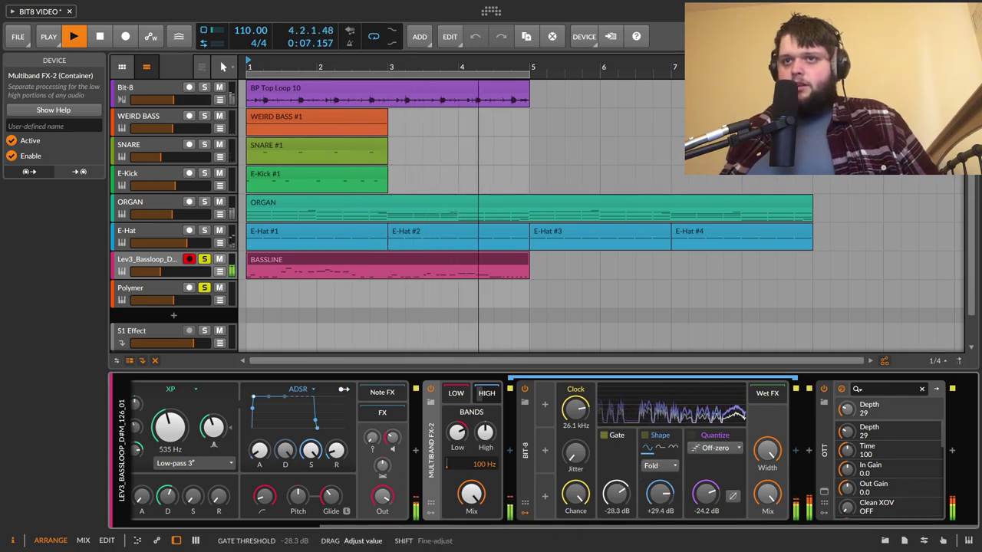
{"action": "mouse_move", "coordinate": [616, 495]}
{"action": "left_mouse_down"}
{"action": "mouse_move", "coordinate": [616, 523]}
{"action": "mouse_move", "coordinate": [616, 479]}
{"action": "left_mouse_up"}
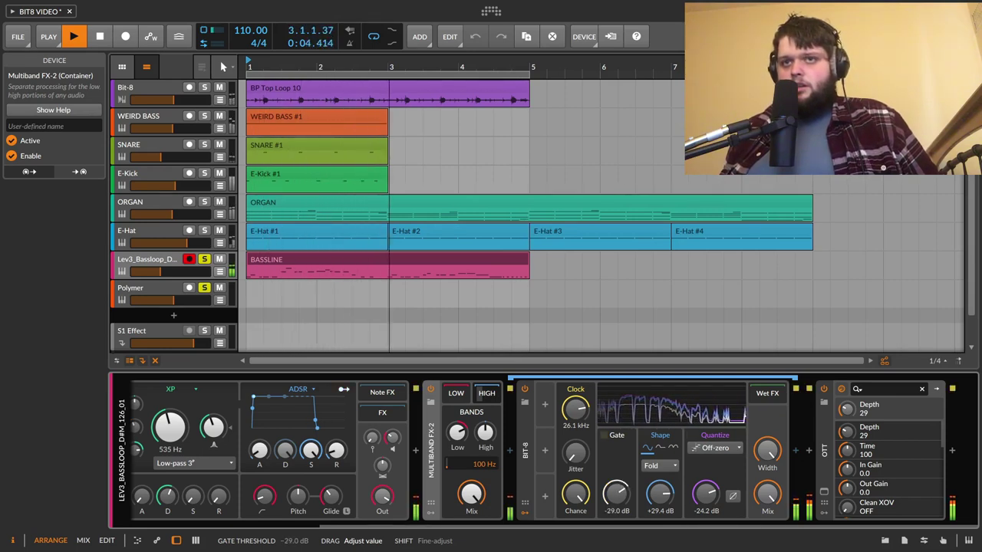
Lower the Clock of the bassline's Bit-8 to 6.82 kHz and set its quantization level to -21.5 dB.
{"action": "left_click_drag", "start_coordinate": [575, 411], "coordinate": [576, 456]}
{"action": "left_click_drag", "start_coordinate": [575, 414], "coordinate": [576, 406]}
{"action": "left_click_drag", "start_coordinate": [575, 409], "coordinate": [575, 426]}
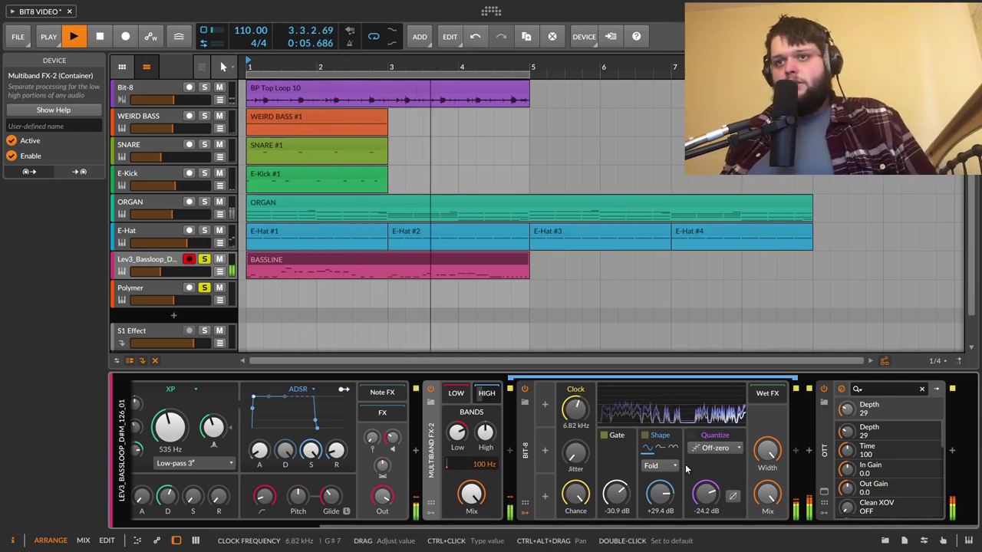
{"action": "mouse_move", "coordinate": [706, 495]}
{"action": "left_mouse_down"}
{"action": "mouse_move", "coordinate": [706, 518]}
{"action": "mouse_move", "coordinate": [706, 493]}
{"action": "left_mouse_up"}
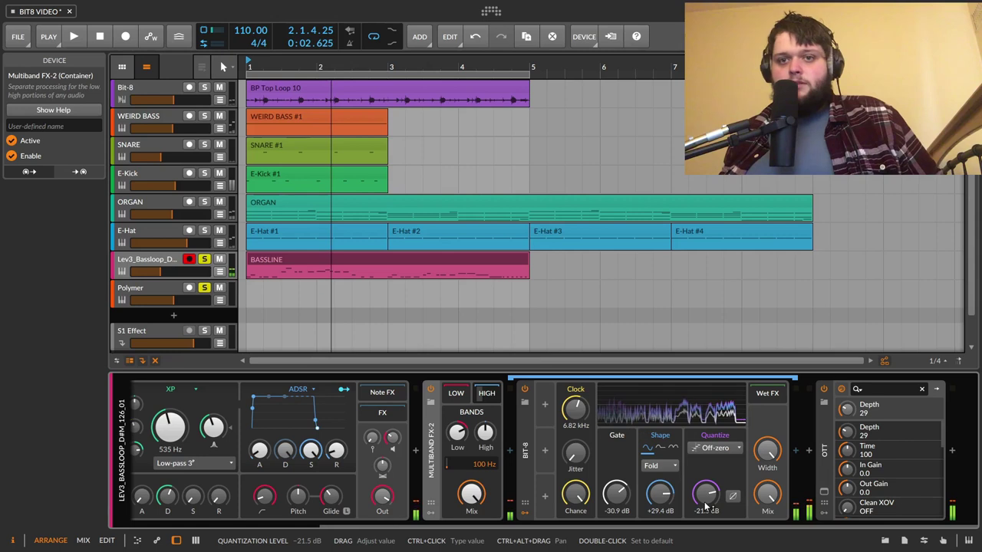
Audition the bassline while varying the Bit-8's Mix, return the Mix to 100 %, and stop playback.
{"action": "key", "text": "space"}
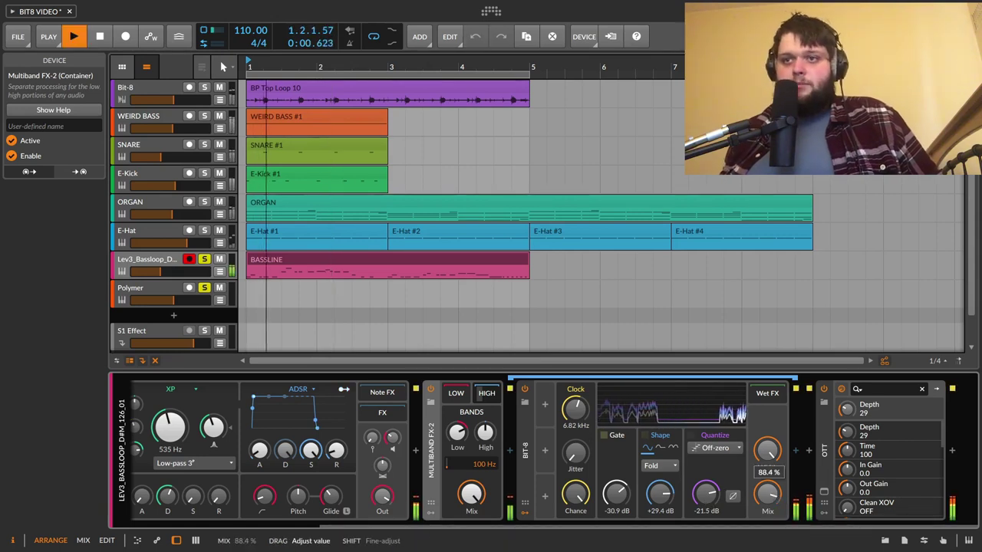
{"action": "left_click_drag", "start_coordinate": [767, 451], "coordinate": [768, 429]}
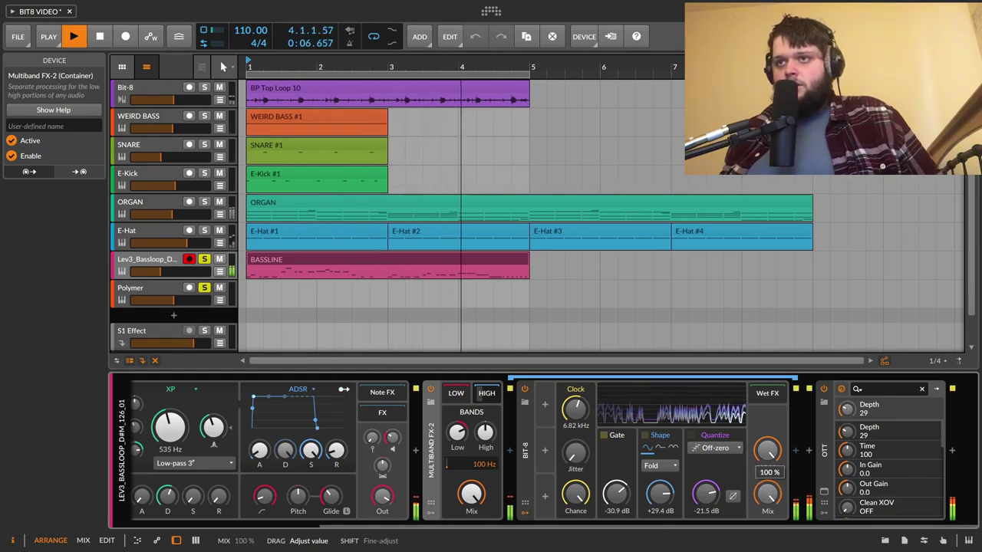
{"action": "key", "text": "space"}
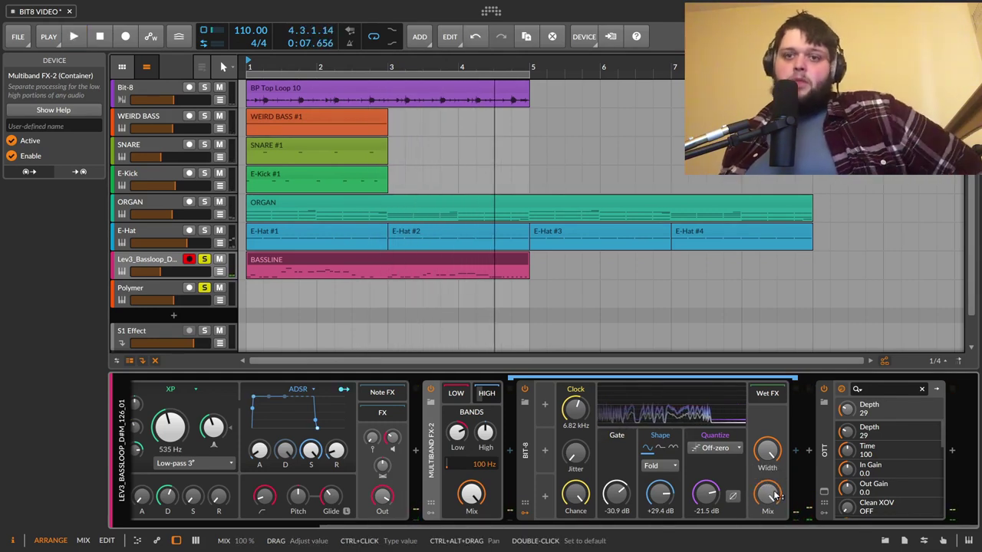